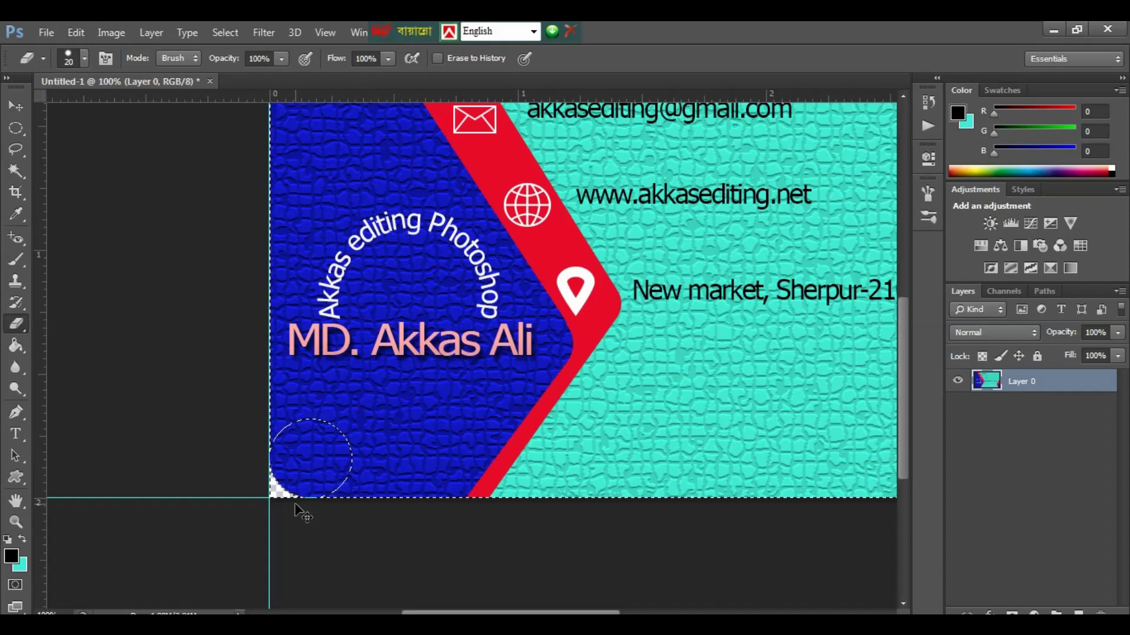
Zoom out to see the whole business card and clear the selection.
{"action": "key", "text": "ctrl+minus"}
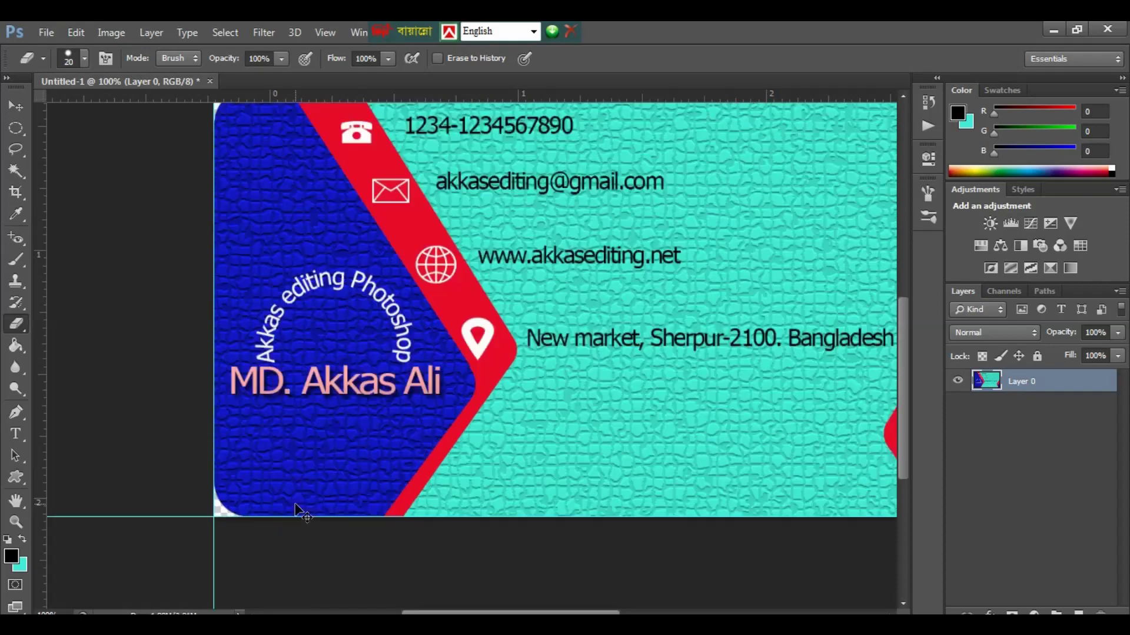
{"action": "key", "text": "ctrl+minus"}
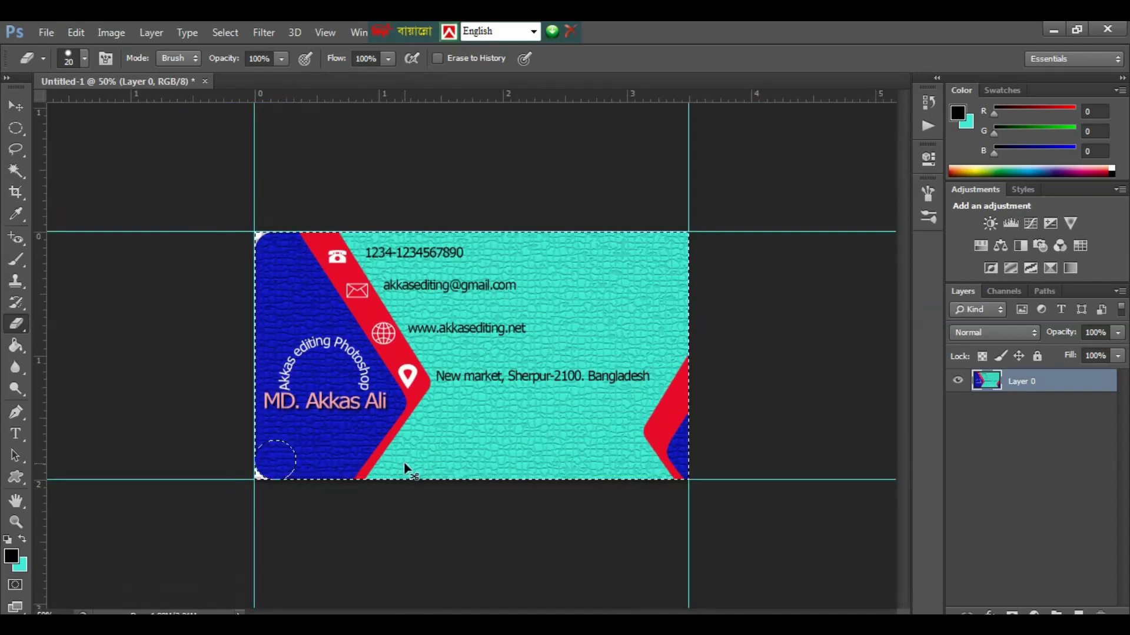
{"action": "key", "text": "ctrl+d"}
{"action": "key", "text": "v"}
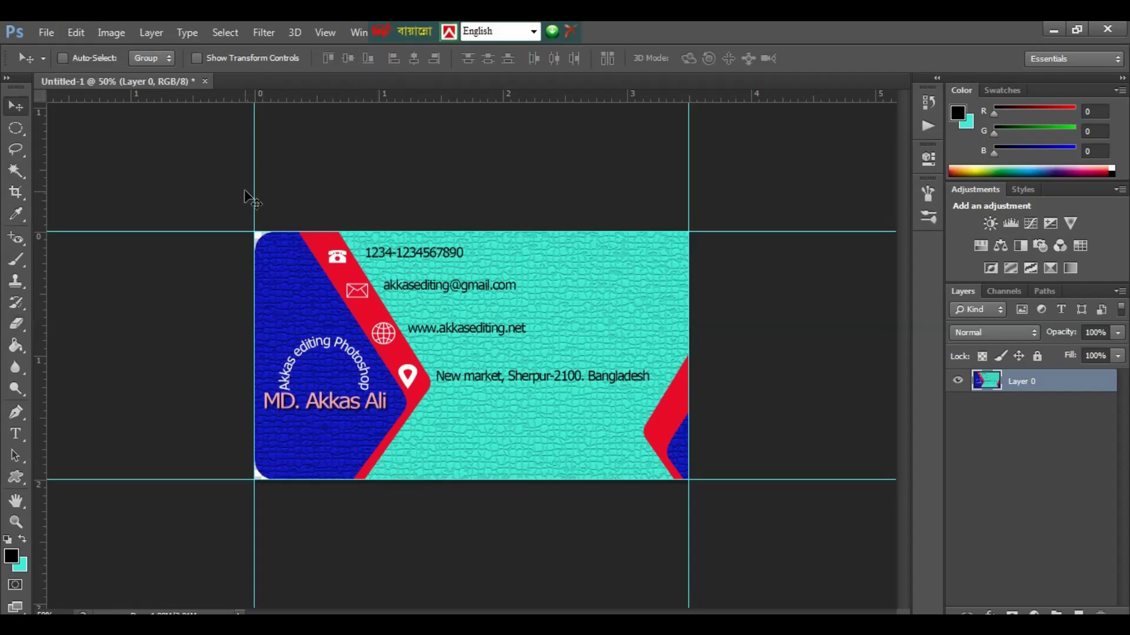
Remove the vertical guide and both horizontal guides from the card.
{"action": "left_click_drag", "start_coordinate": [254, 194], "coordinate": [23, 241]}
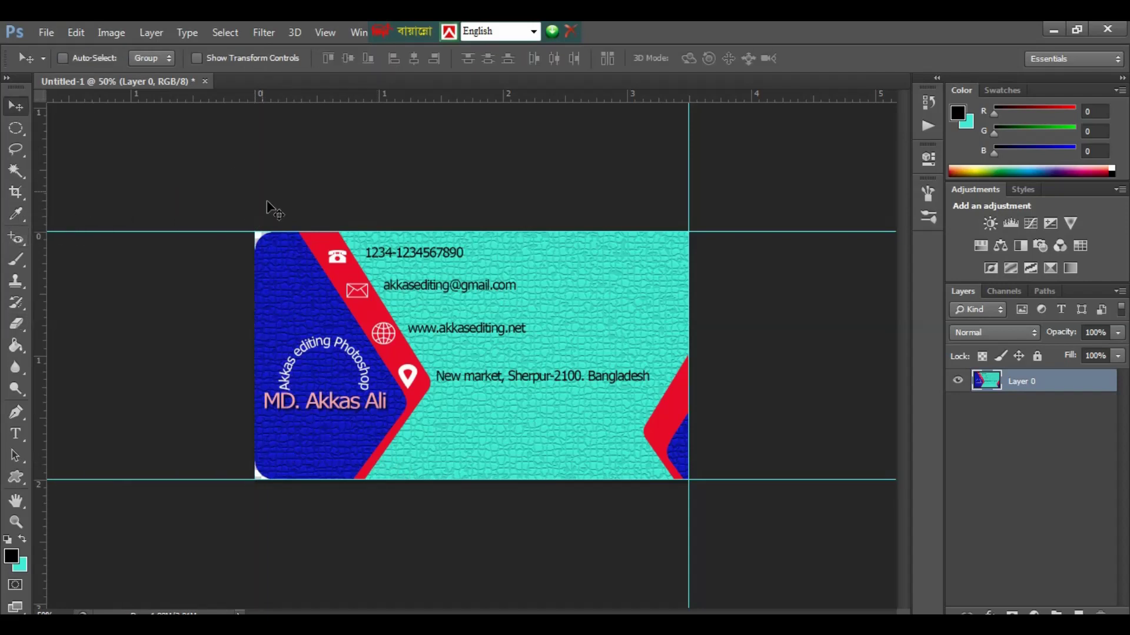
{"action": "left_click_drag", "start_coordinate": [236, 232], "coordinate": [235, 97]}
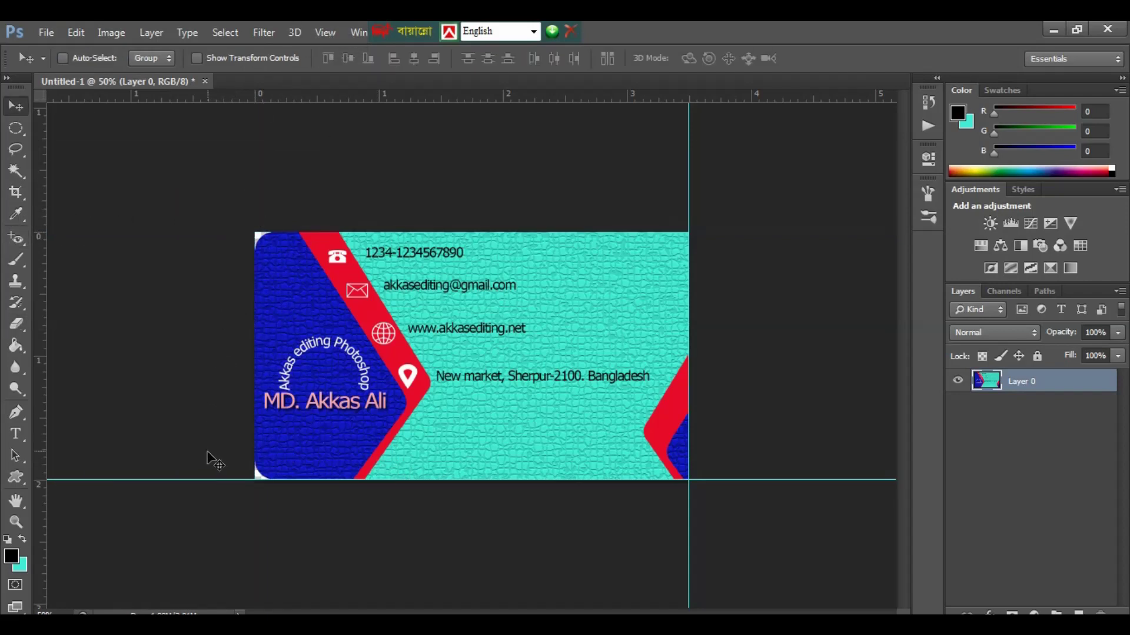
{"action": "left_click_drag", "start_coordinate": [209, 481], "coordinate": [309, 45]}
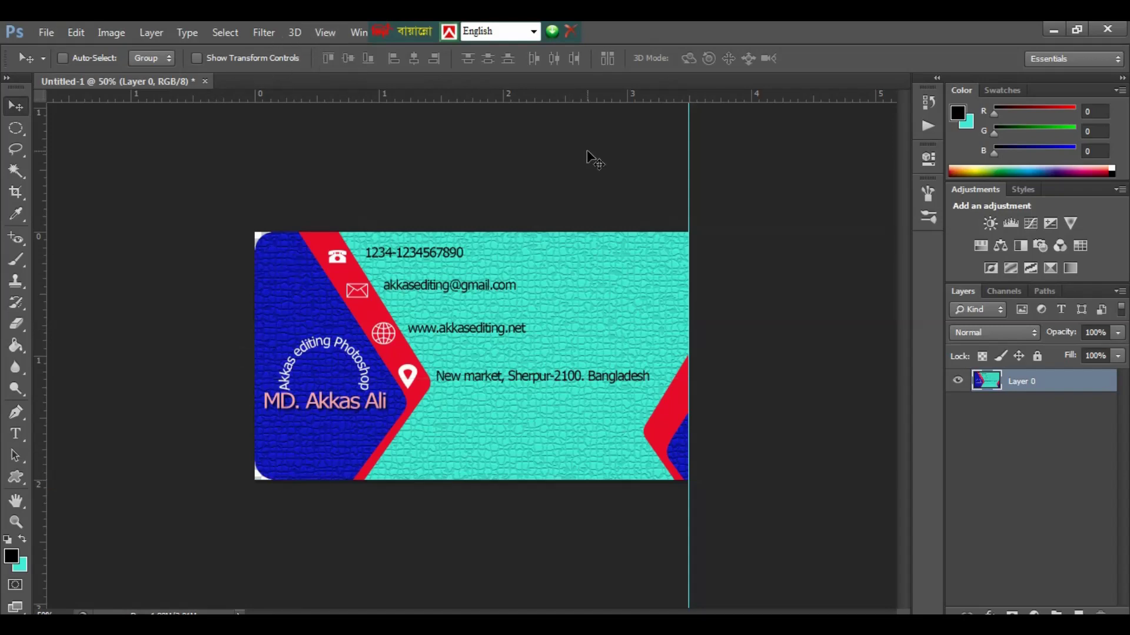
{"action": "key", "text": "ctrl+plus"}
{"action": "key", "text": "ctrl+plus"}
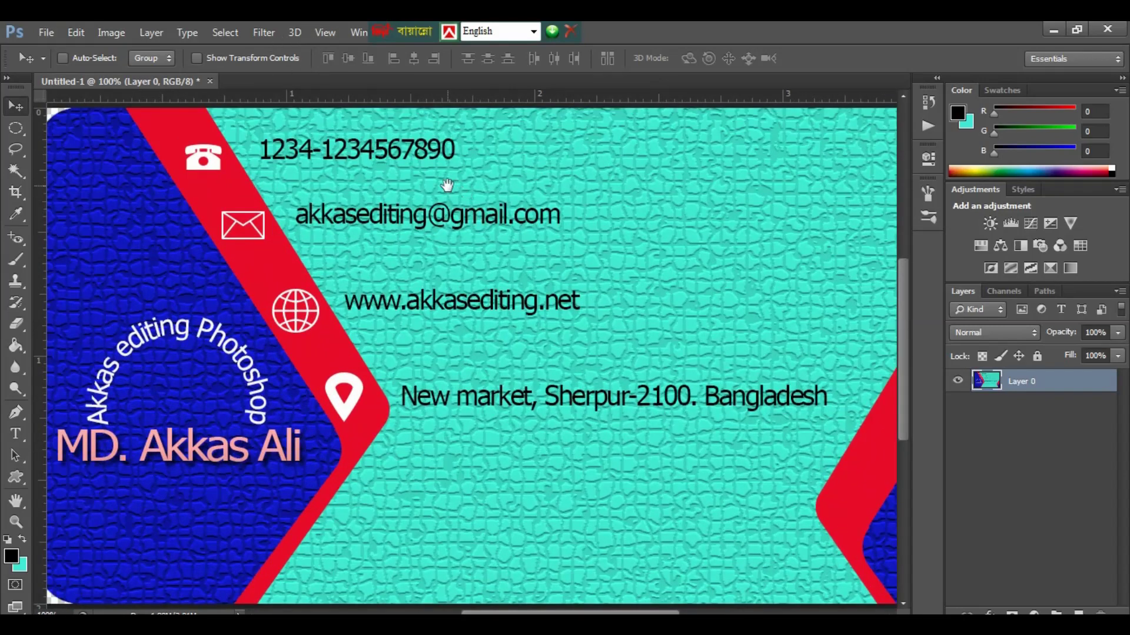
{"action": "left_click_drag", "start_coordinate": [446, 181], "coordinate": [633, 266]}
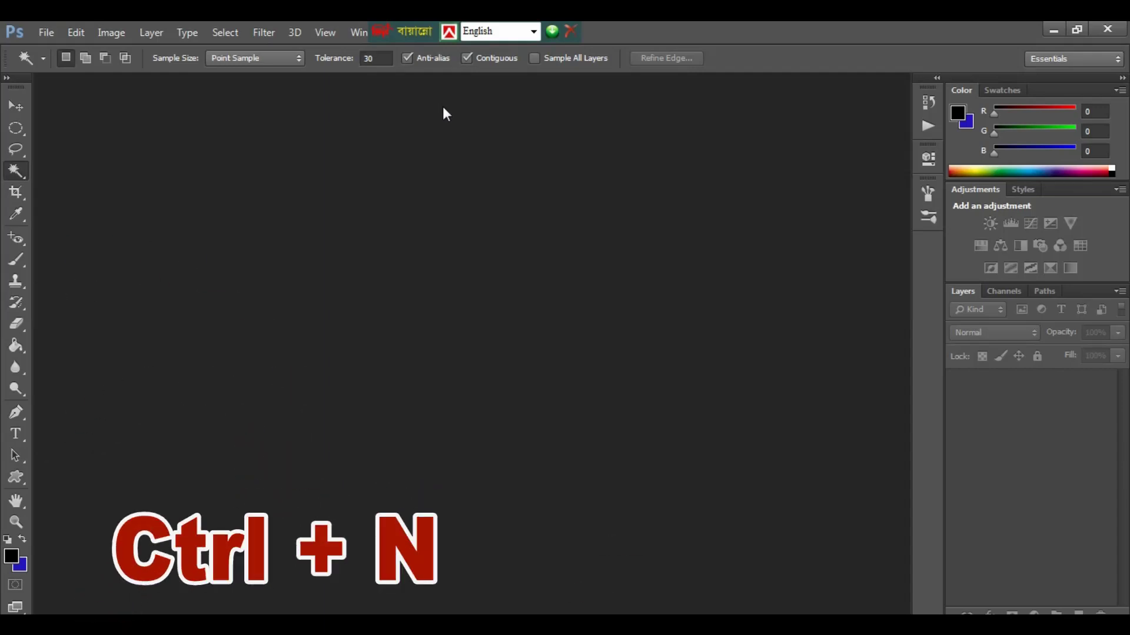
Create a new white document 3.5 × 2 inches at 300 pixels per inch.
{"action": "left_click", "coordinate": [47, 32]}
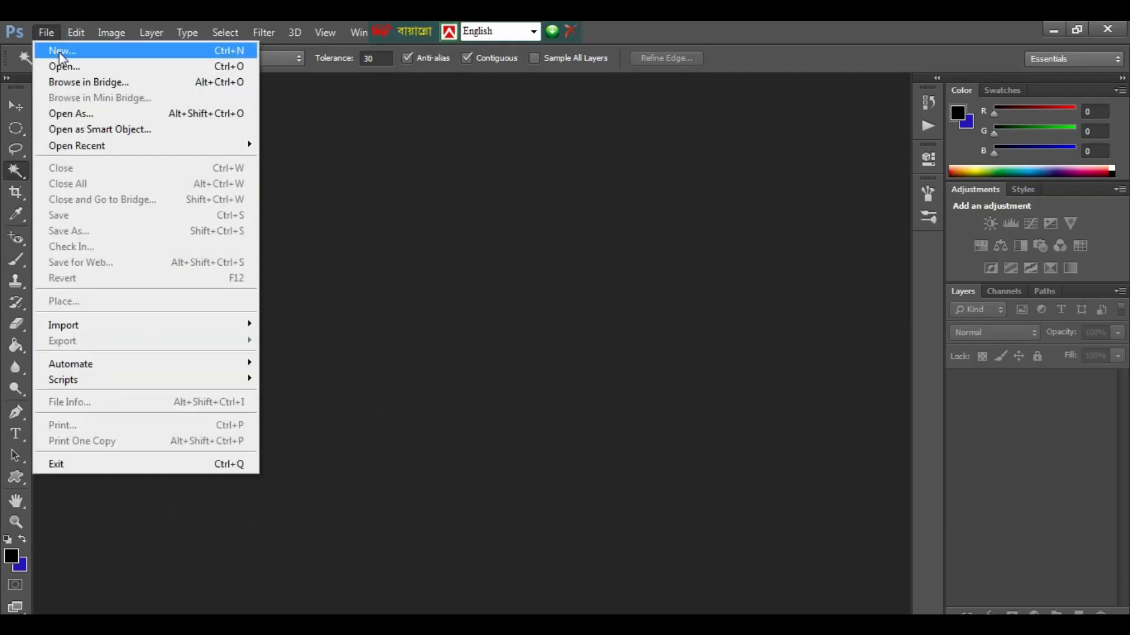
{"action": "left_click", "coordinate": [59, 52]}
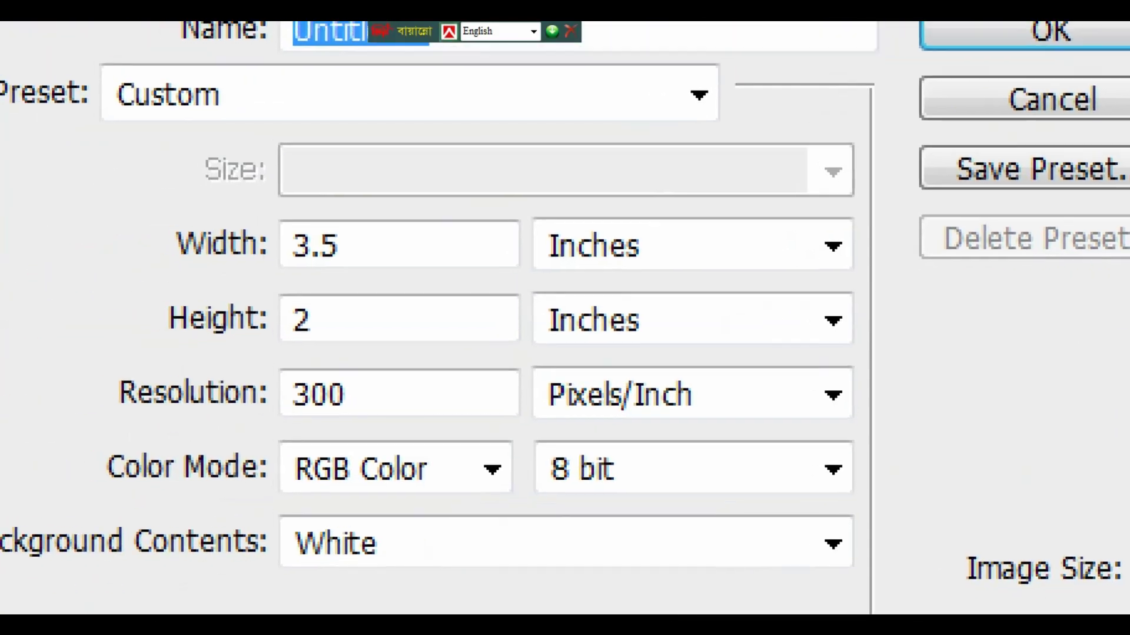
{"action": "left_click", "coordinate": [547, 235]}
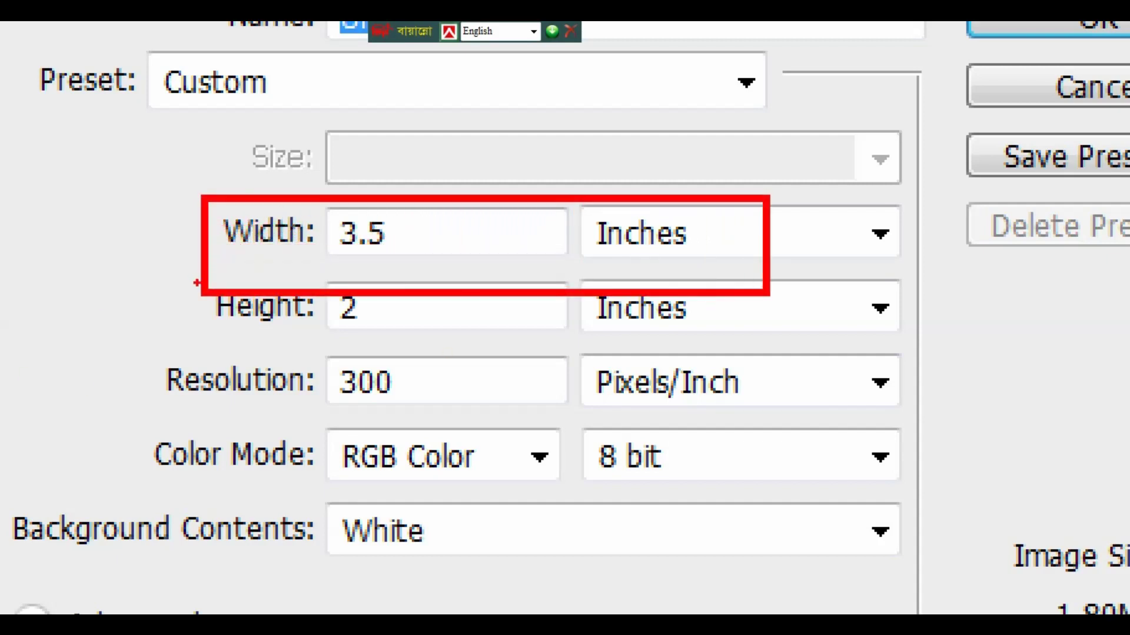
{"action": "left_click_drag", "start_coordinate": [199, 281], "coordinate": [806, 343]}
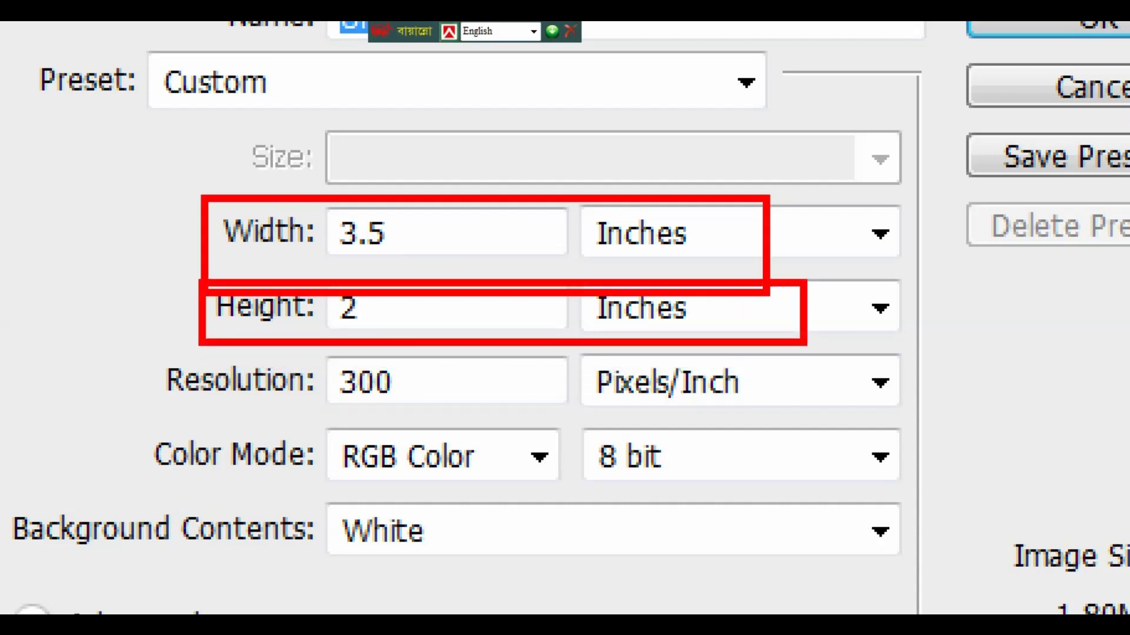
{"action": "left_click_drag", "start_coordinate": [129, 346], "coordinate": [429, 413]}
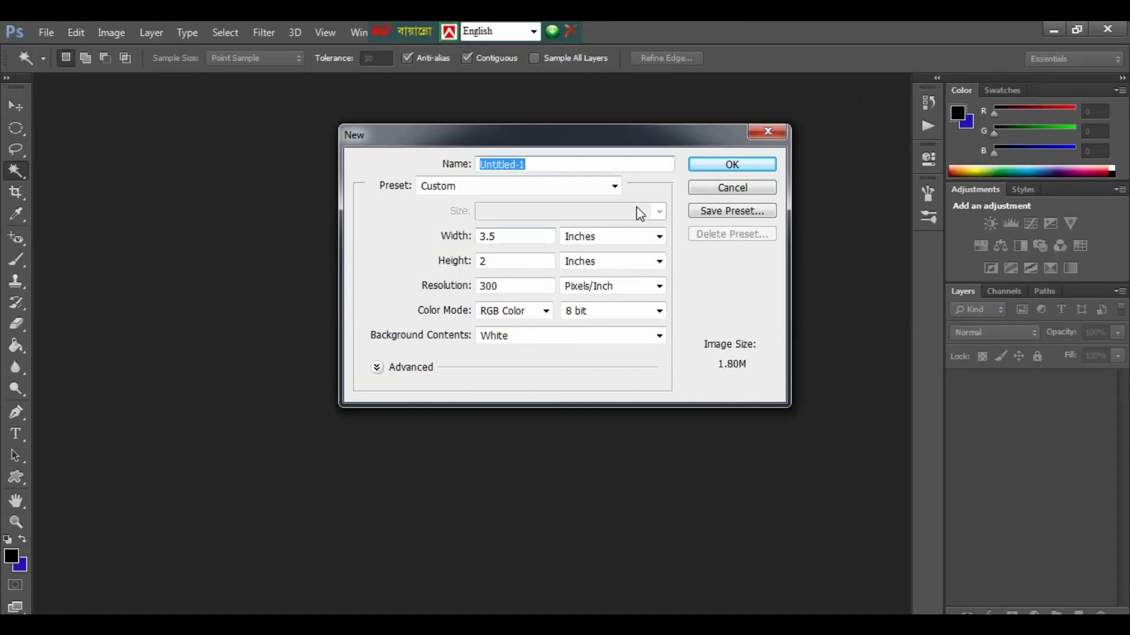
{"action": "left_click", "coordinate": [756, 166]}
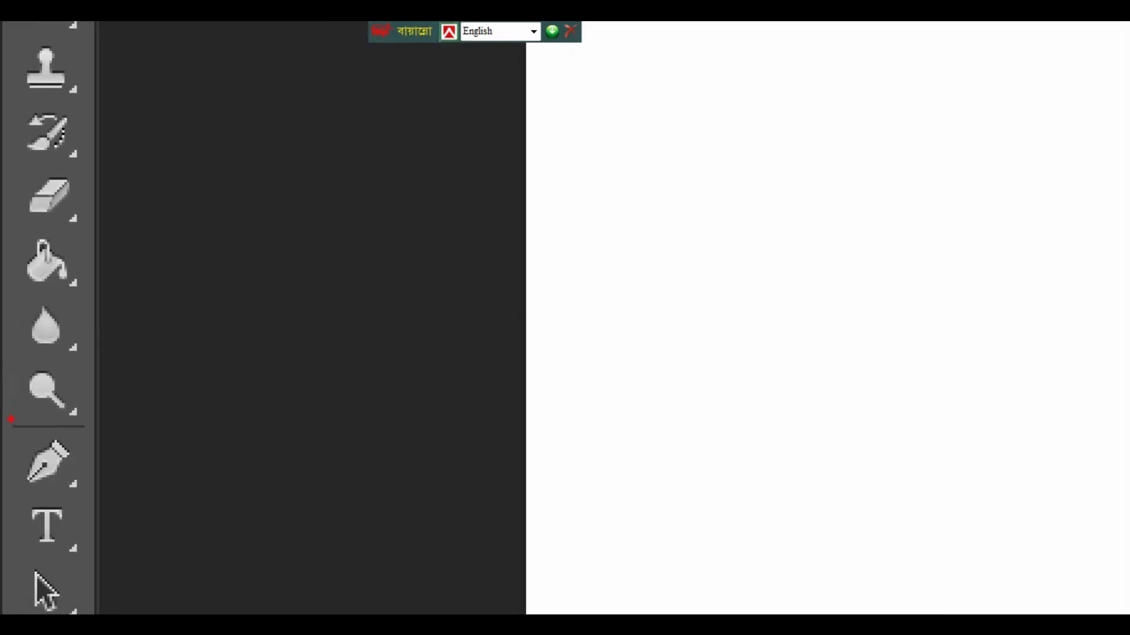
Trace a chevron path across the card's left side and load it as a selection.
{"action": "left_click", "coordinate": [16, 412]}
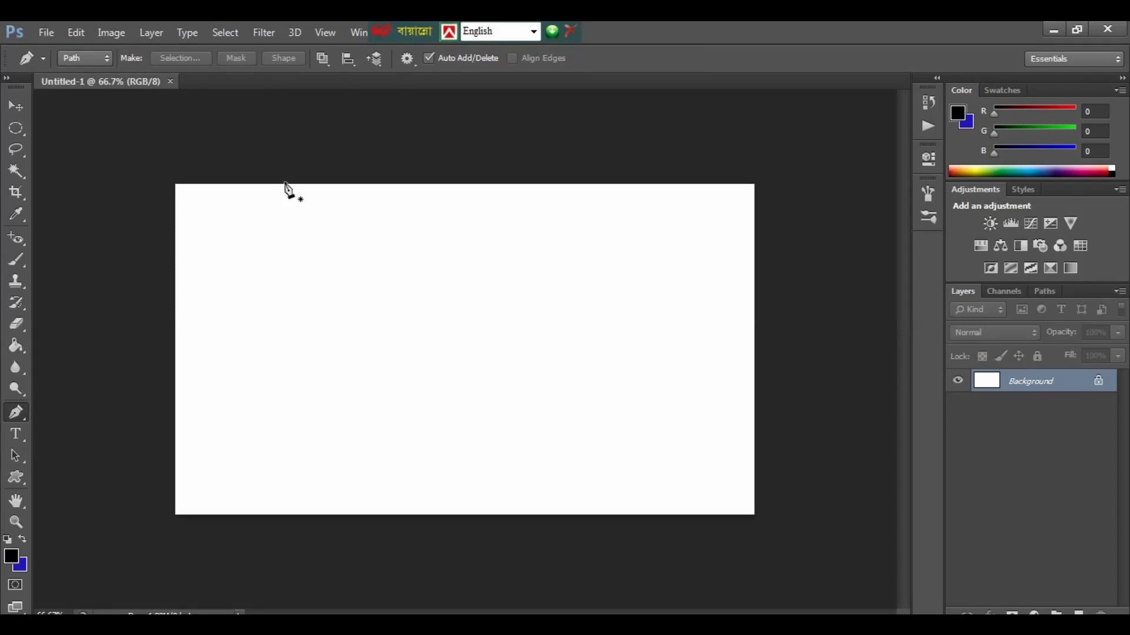
{"action": "left_click", "coordinate": [287, 183]}
{"action": "left_click", "coordinate": [413, 386]}
{"action": "left_click", "coordinate": [316, 523]}
{"action": "left_click", "coordinate": [194, 555]}
{"action": "left_click", "coordinate": [121, 504]}
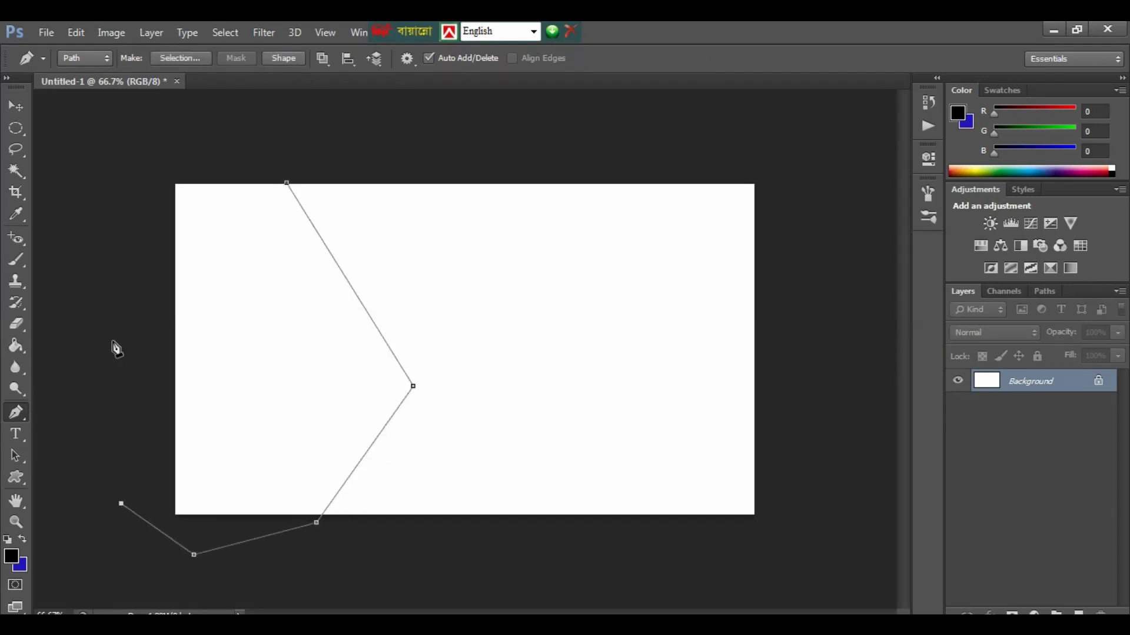
{"action": "left_click", "coordinate": [120, 279]}
{"action": "left_click", "coordinate": [136, 161]}
{"action": "key", "text": "ctrl+Return"}
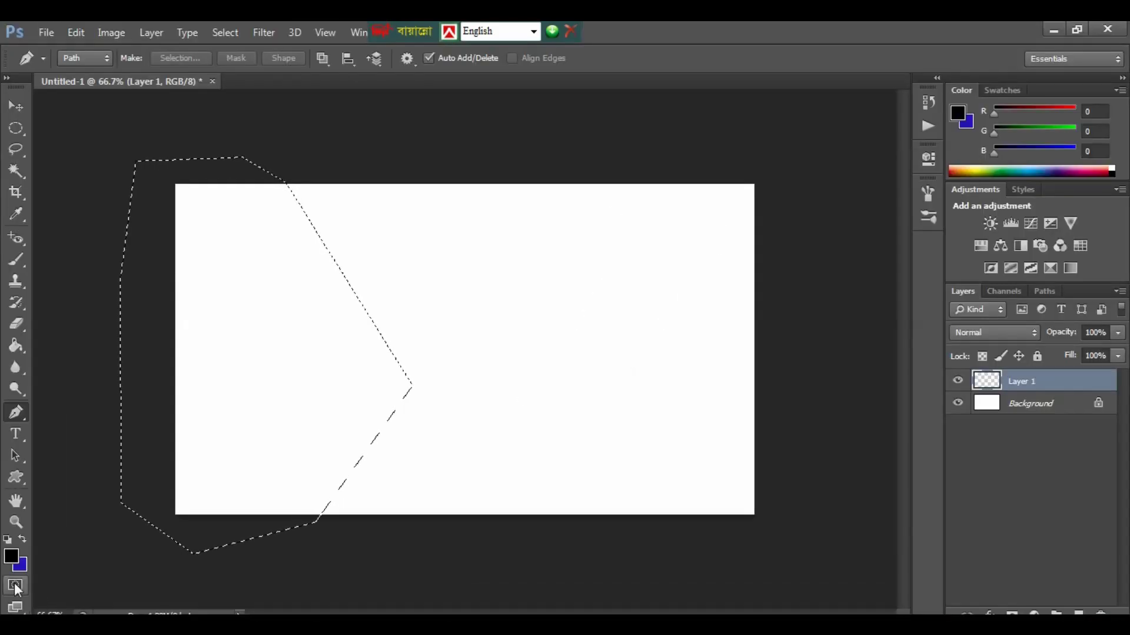
Set the background colour to red and fill the chevron selection with it.
{"action": "left_click", "coordinate": [20, 565]}
{"action": "left_click", "coordinate": [802, 156]}
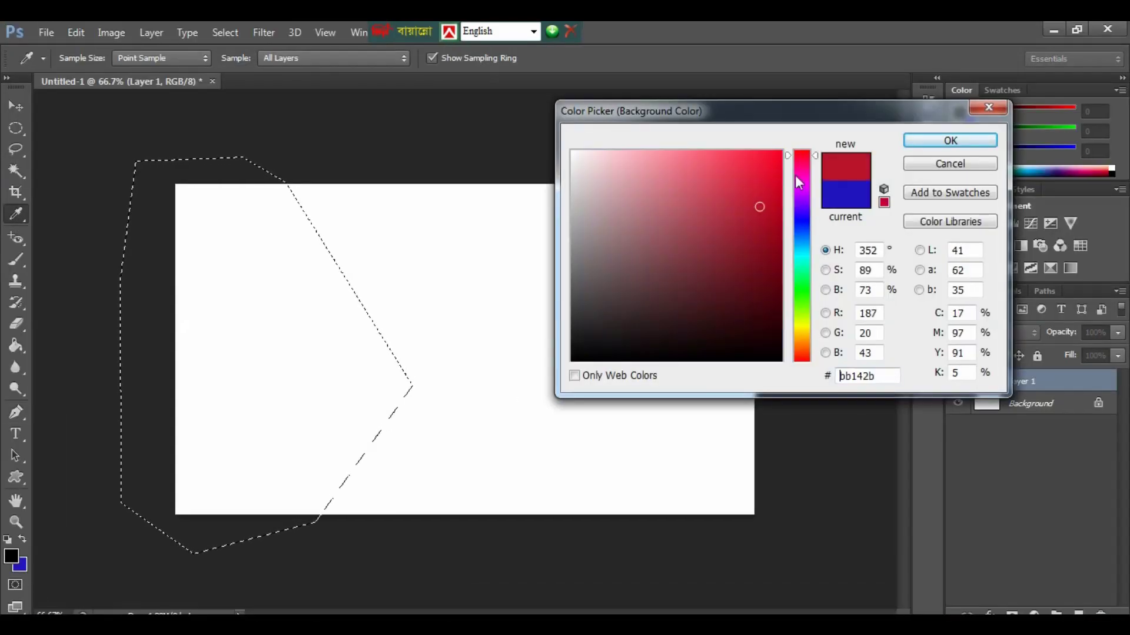
{"action": "left_click", "coordinate": [772, 169]}
{"action": "left_click", "coordinate": [942, 140]}
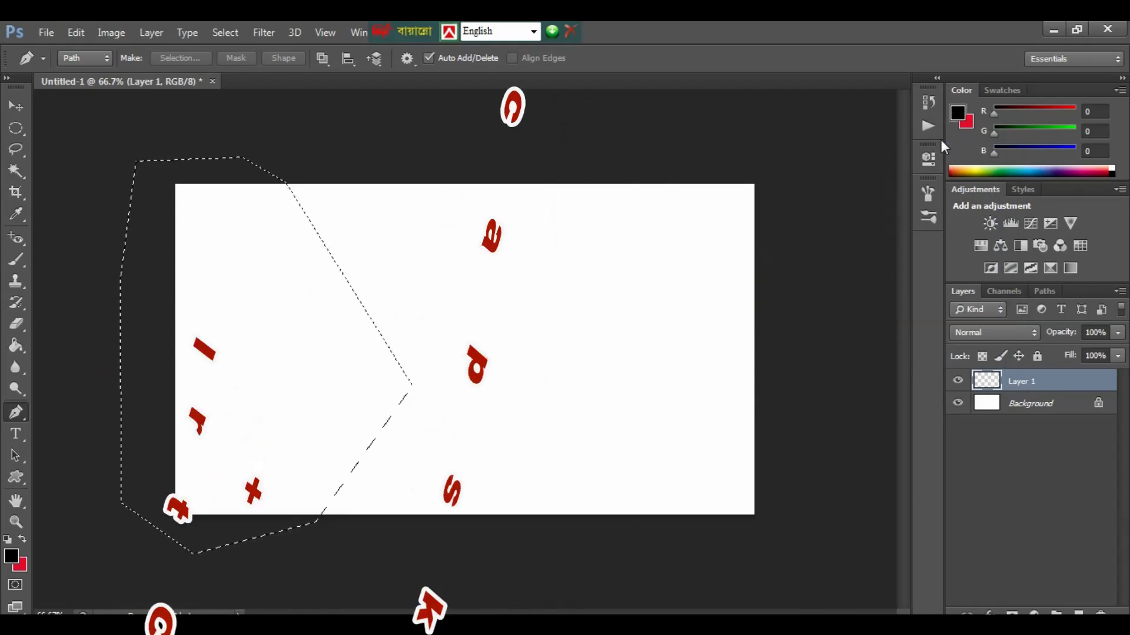
{"action": "key", "text": "ctrl+BackSpace"}
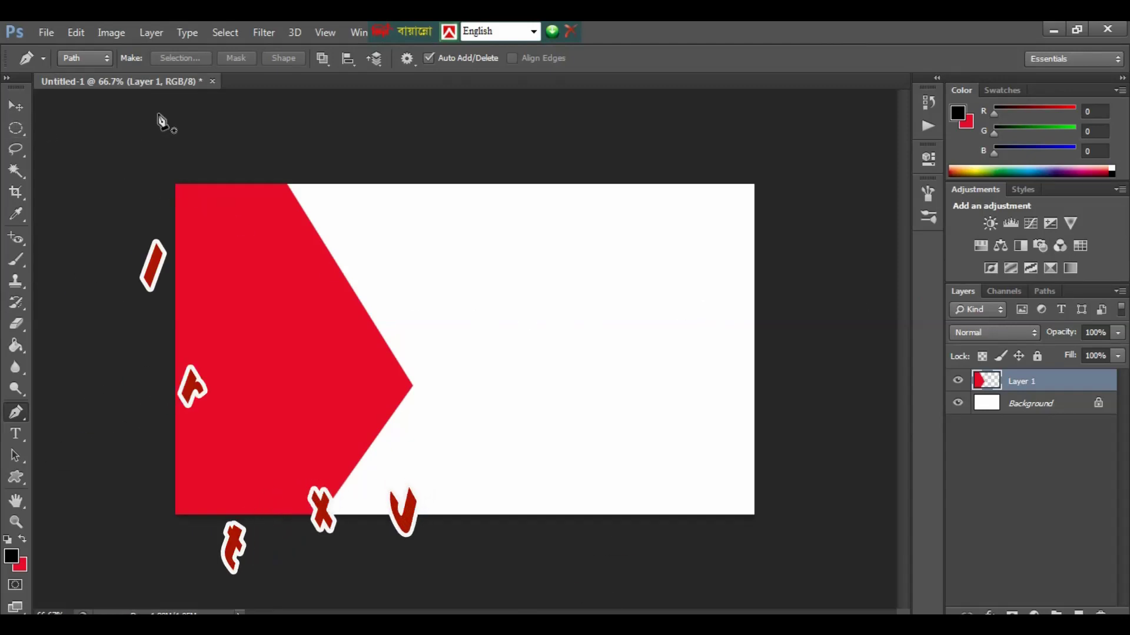
Duplicate the red chevron layer, move the copy to the card's middle, and select it.
{"action": "key", "text": "ctrl+j"}
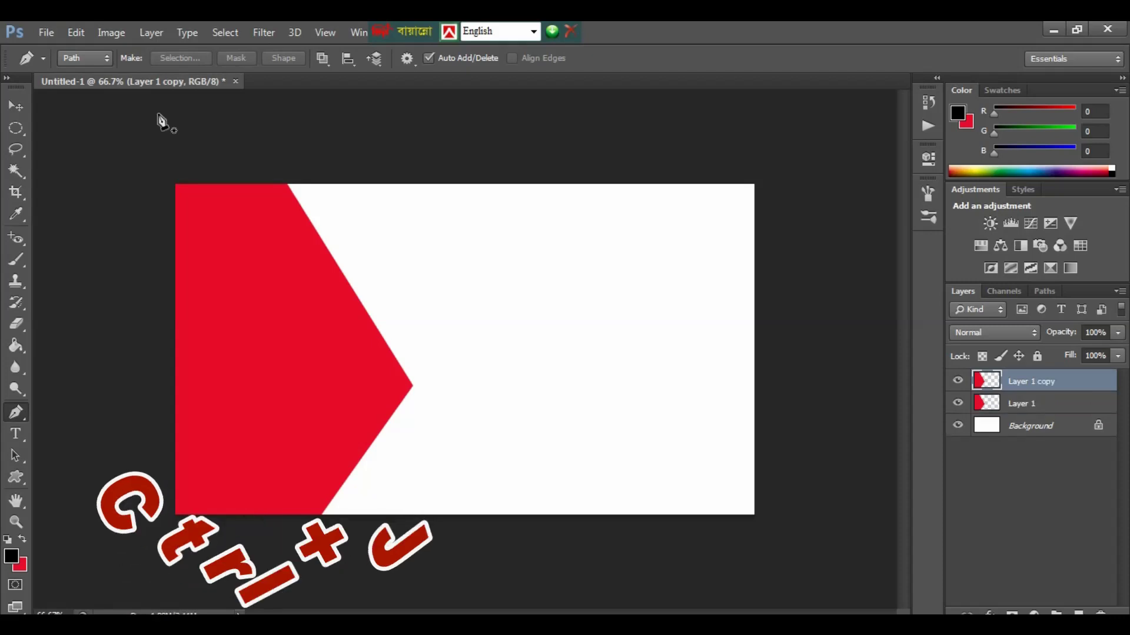
{"action": "key", "text": "v"}
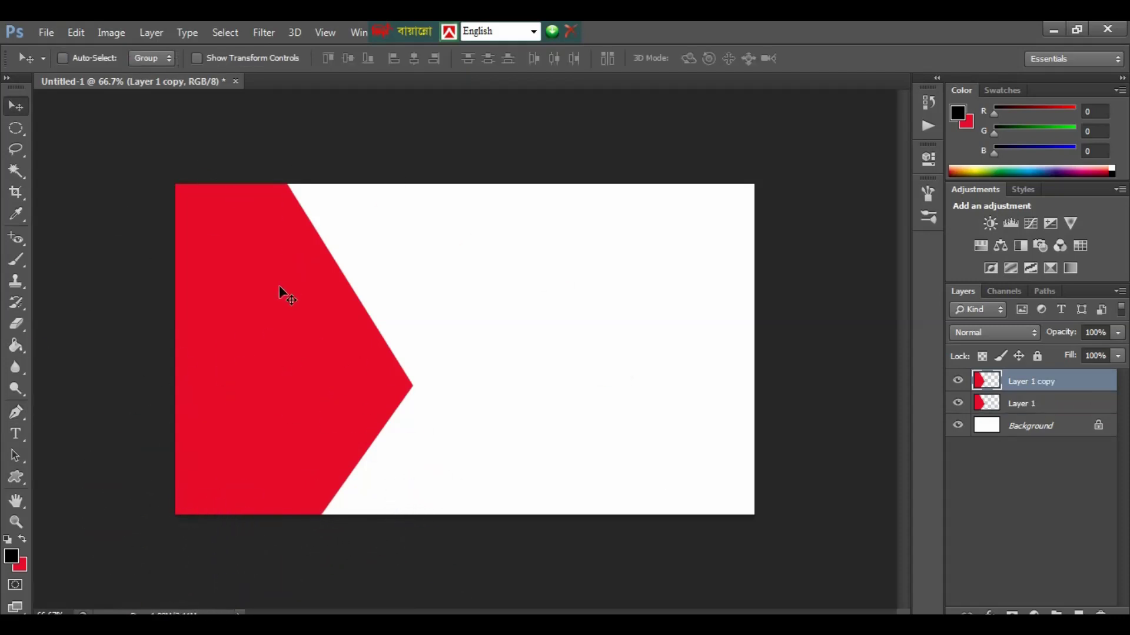
{"action": "left_click_drag", "start_coordinate": [279, 285], "coordinate": [531, 284]}
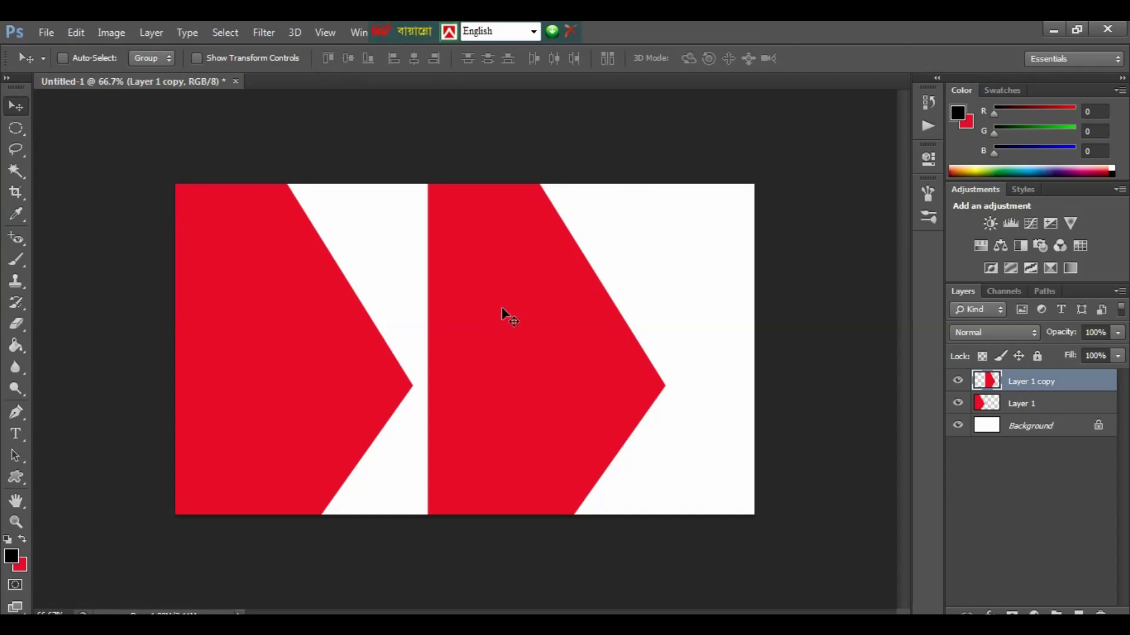
{"action": "key", "text": "w"}
{"action": "left_click", "coordinate": [511, 312]}
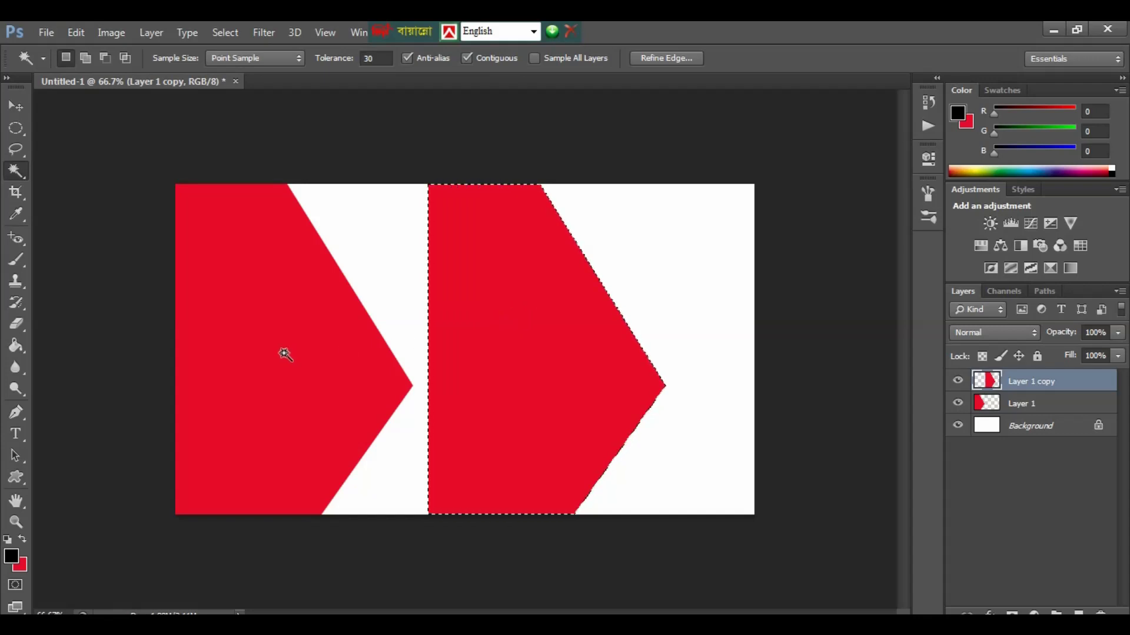
Fill the copied chevron with a deeper blue and clear the selection.
{"action": "left_click", "coordinate": [22, 566]}
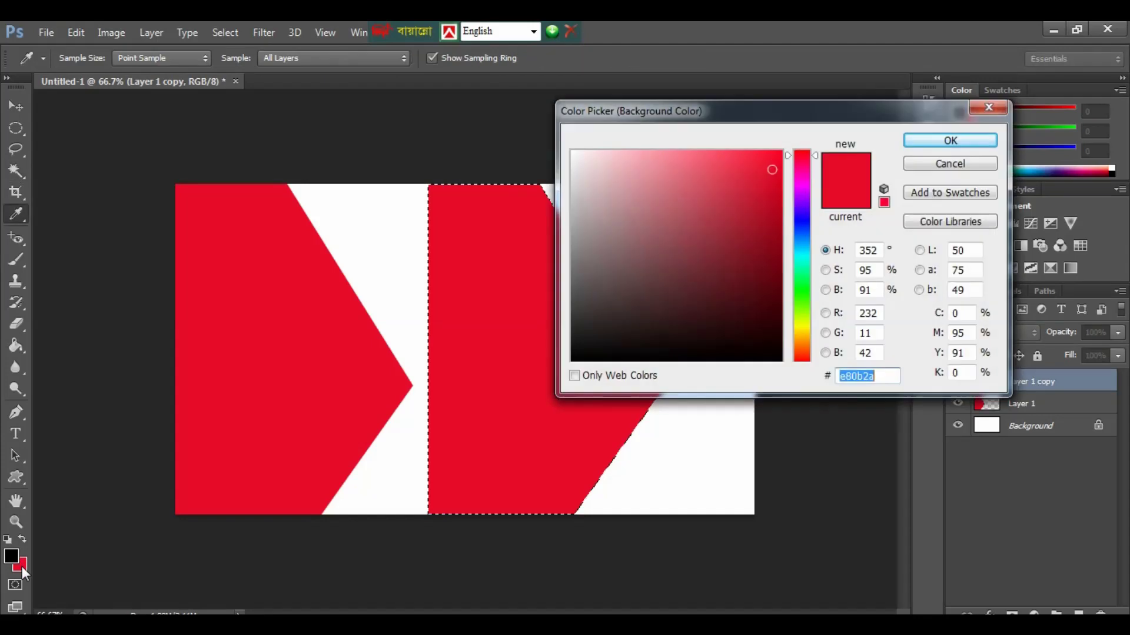
{"action": "left_click", "coordinate": [806, 222]}
{"action": "left_click", "coordinate": [762, 201]}
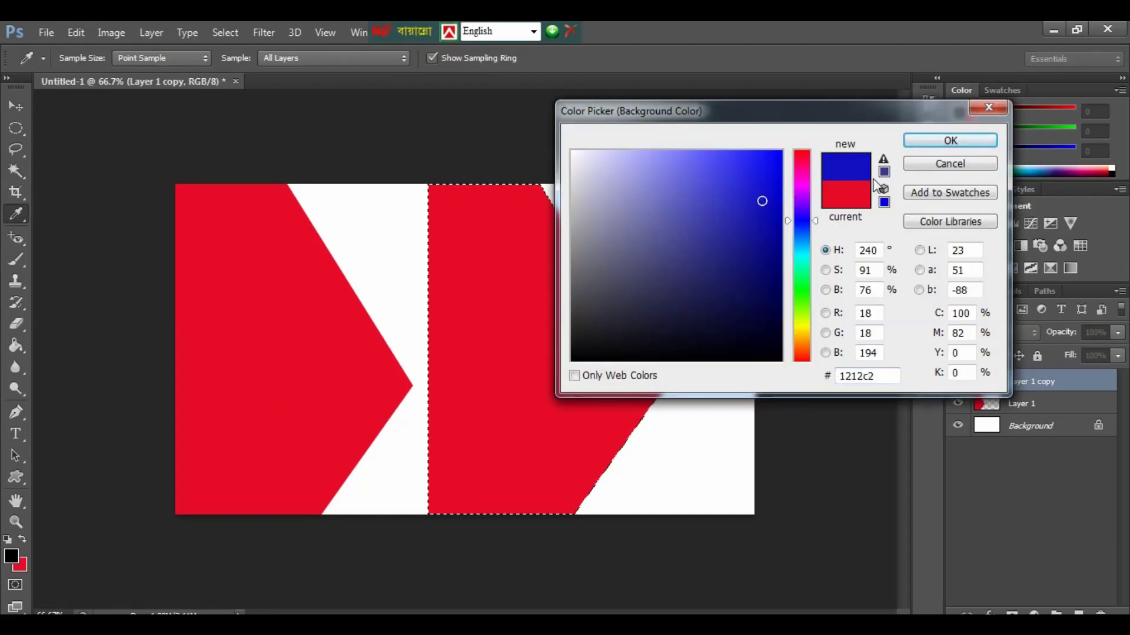
{"action": "left_click", "coordinate": [948, 141]}
{"action": "key", "text": "w"}
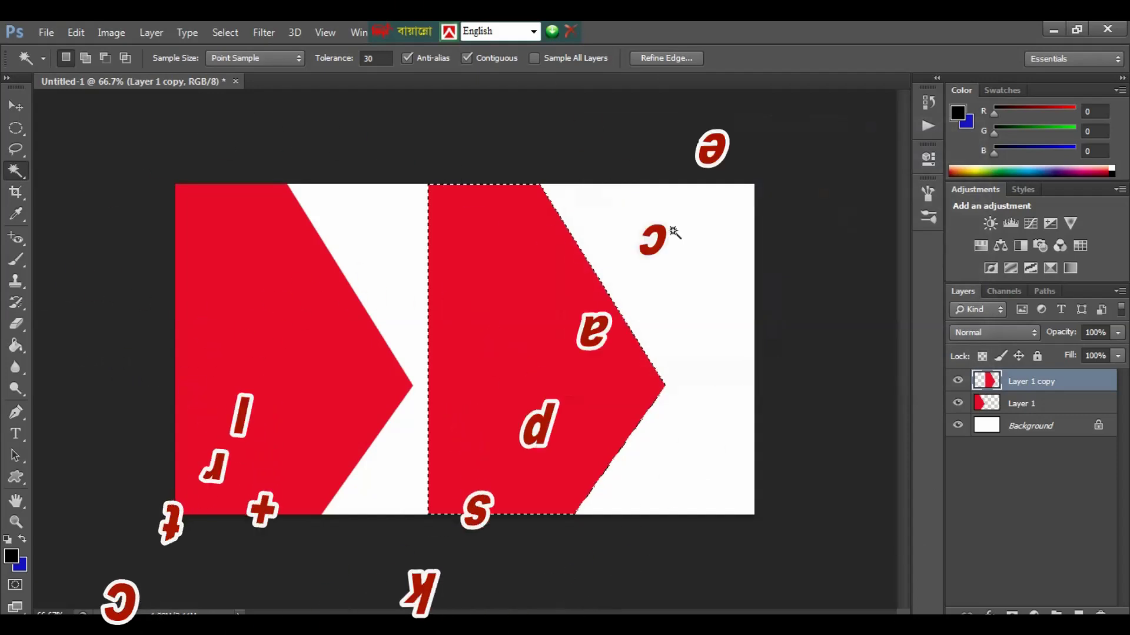
{"action": "key", "text": "ctrl+BackSpace"}
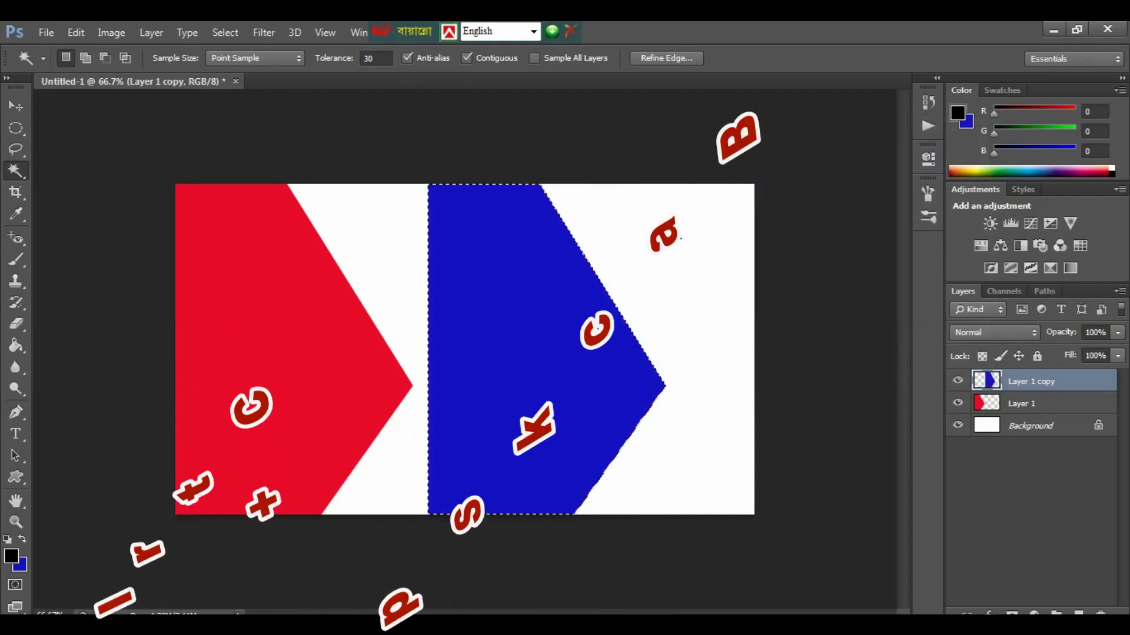
{"action": "key", "text": "ctrl+d"}
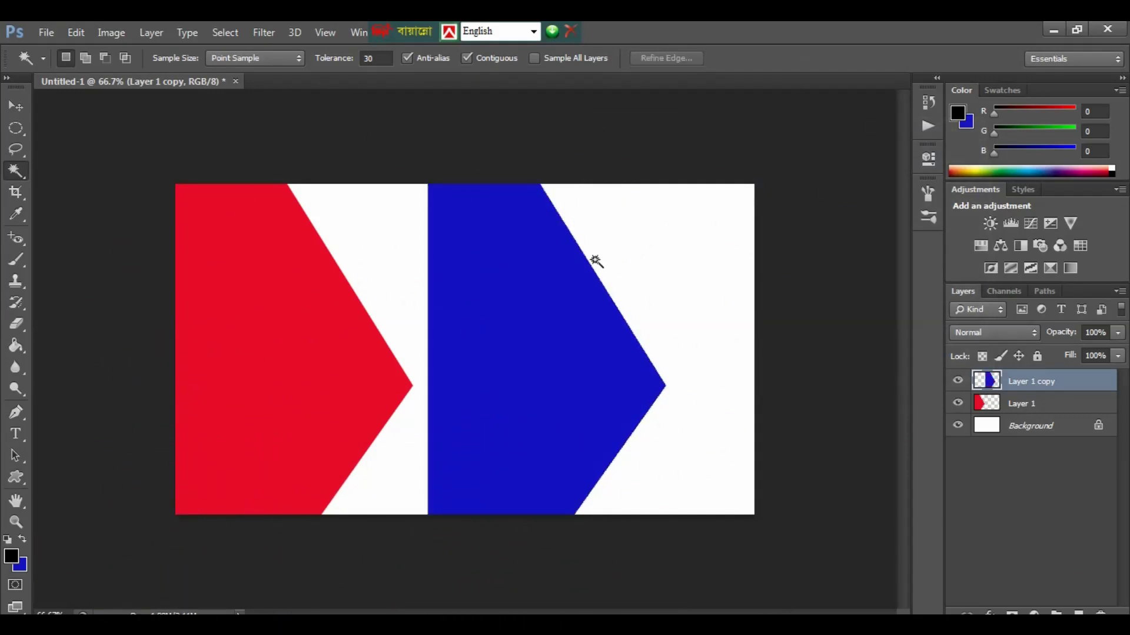
Move the blue chevron over the red one and enlarge it, leaving a thin red border.
{"action": "key", "text": "v"}
{"action": "left_click_drag", "start_coordinate": [553, 292], "coordinate": [272, 296]}
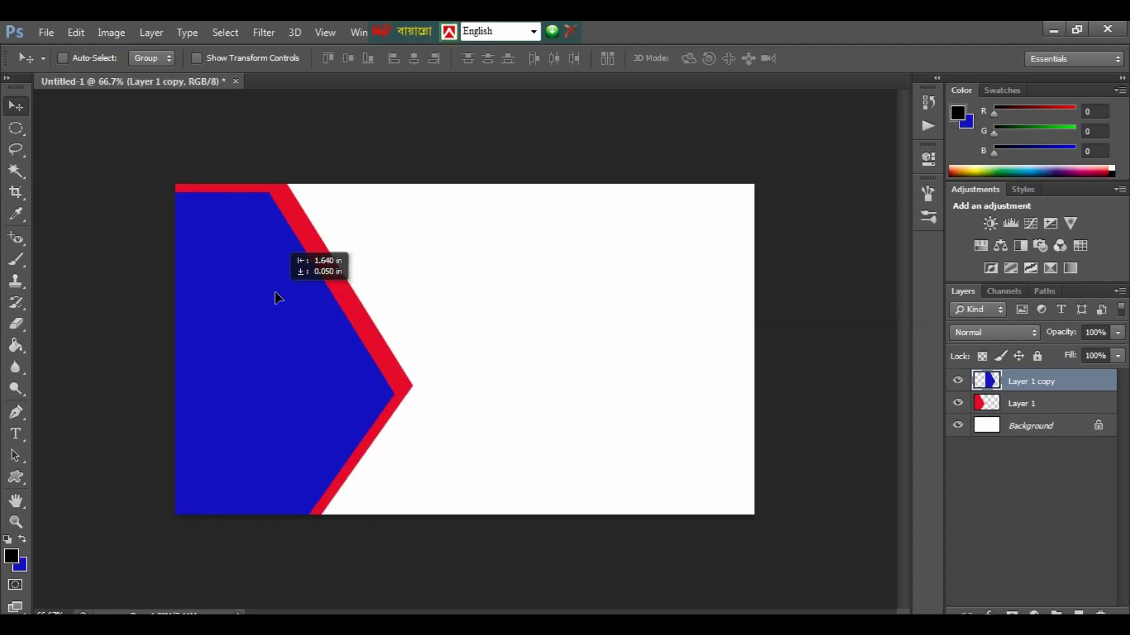
{"action": "key", "text": "ctrl+t"}
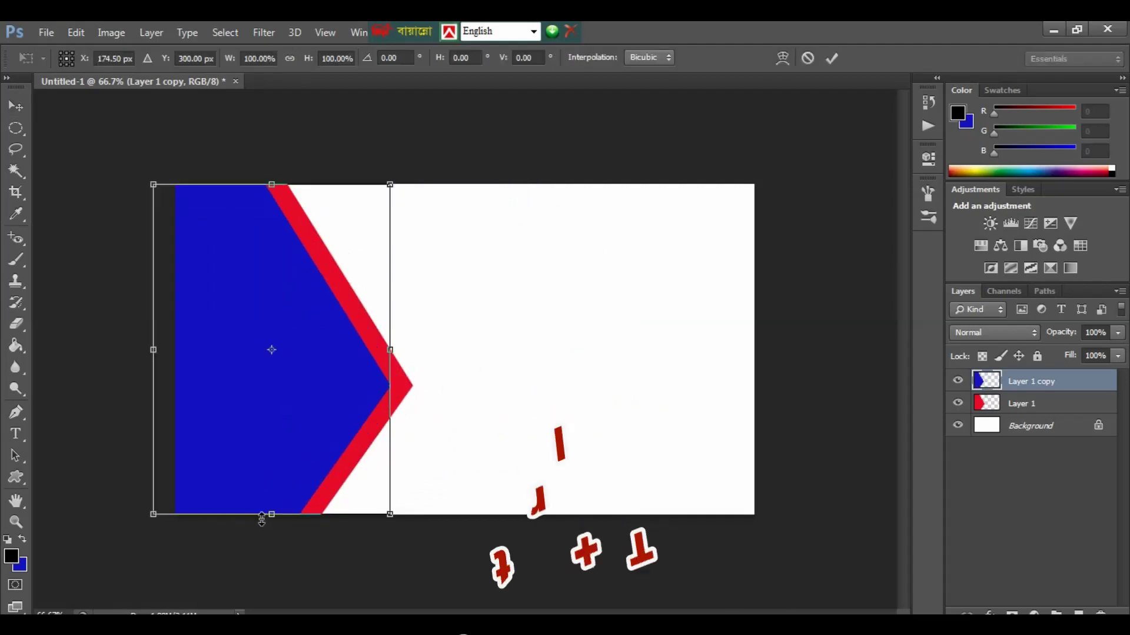
{"action": "left_click_drag", "start_coordinate": [157, 359], "coordinate": [126, 351]}
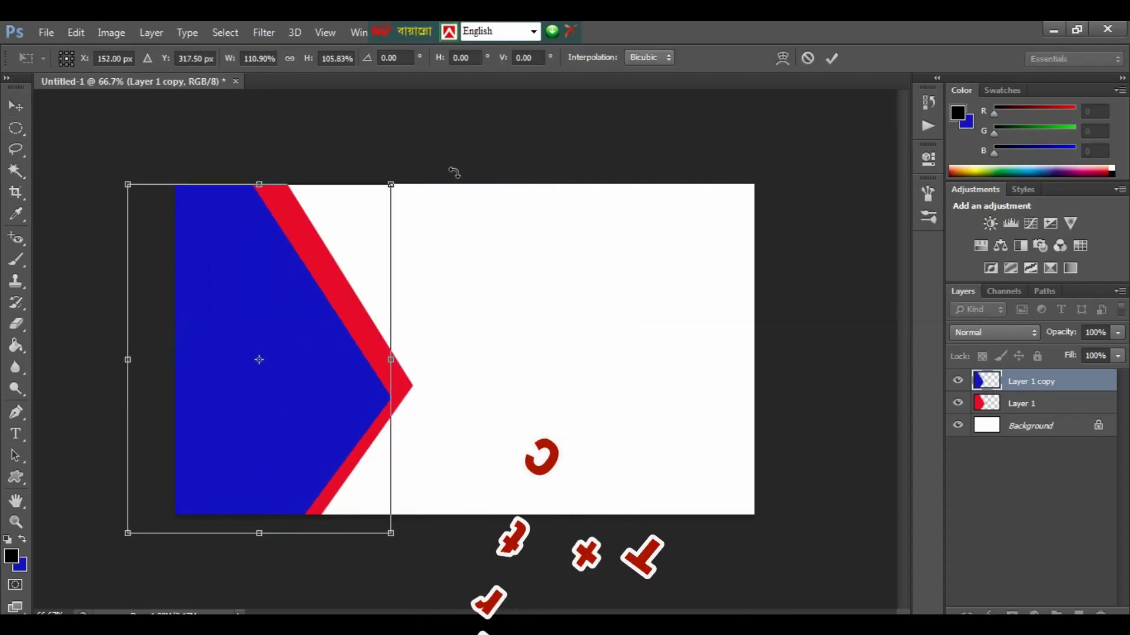
{"action": "left_click_drag", "start_coordinate": [391, 183], "coordinate": [395, 180]}
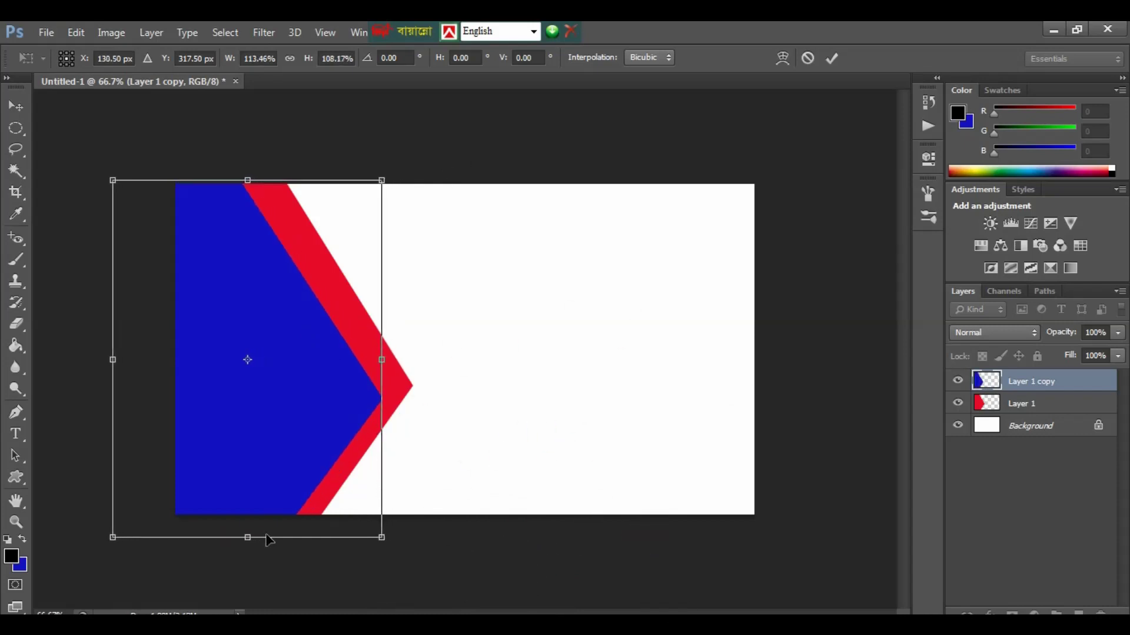
{"action": "left_click_drag", "start_coordinate": [268, 537], "coordinate": [246, 556]}
{"action": "left_click_drag", "start_coordinate": [114, 557], "coordinate": [97, 564]}
{"action": "key", "text": "Return"}
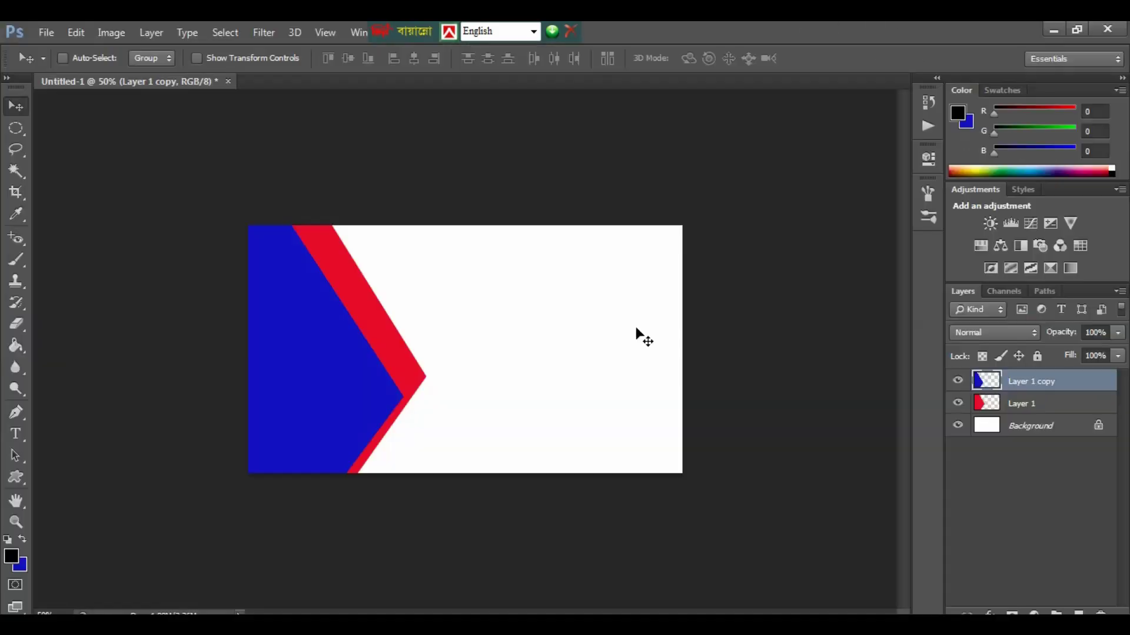
Zoom and pan around the chevron tips to inspect the red border.
{"action": "key", "text": "ctrl+plus"}
{"action": "key", "text": "ctrl+plus"}
{"action": "key", "text": "ctrl+plus"}
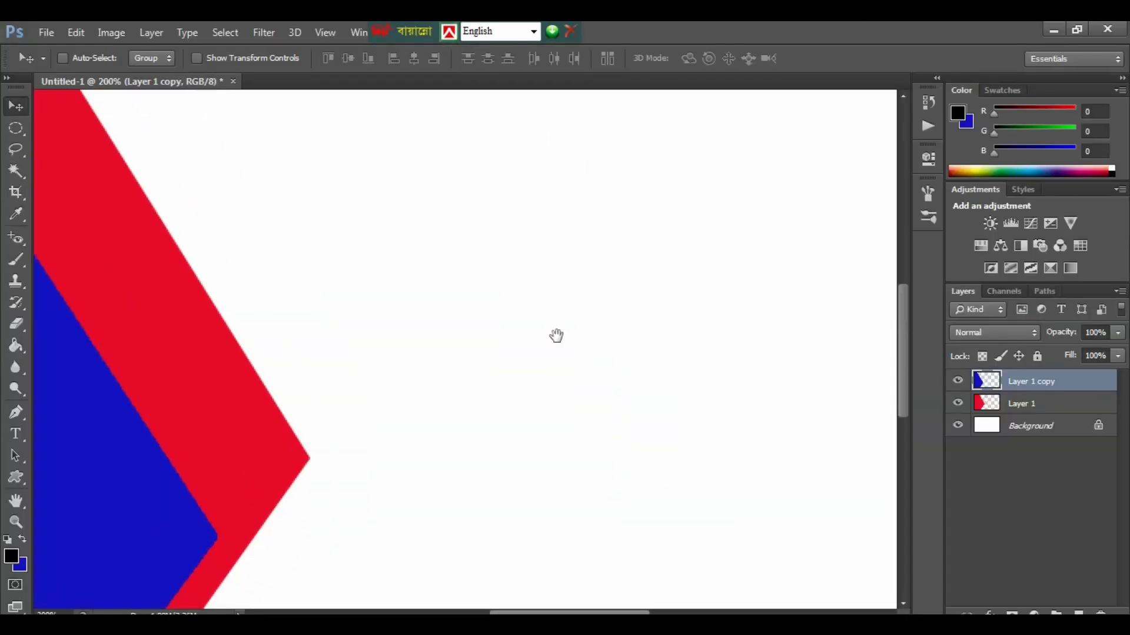
{"action": "scroll", "coordinate": [558, 333], "scroll_direction": "down", "scroll_amount": 2}
{"action": "scroll", "coordinate": [558, 333], "scroll_direction": "left", "scroll_amount": 3}
{"action": "key", "text": "f"}
{"action": "key", "text": "f"}
{"action": "key", "text": "ctrl+plus"}
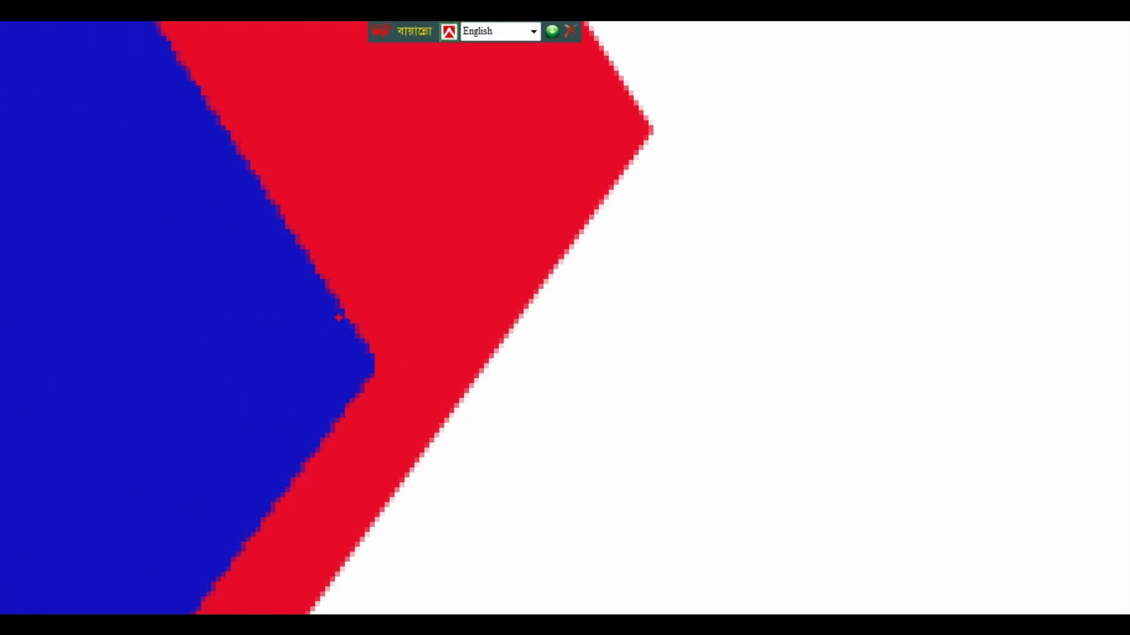
{"action": "left_click_drag", "start_coordinate": [339, 318], "coordinate": [423, 438]}
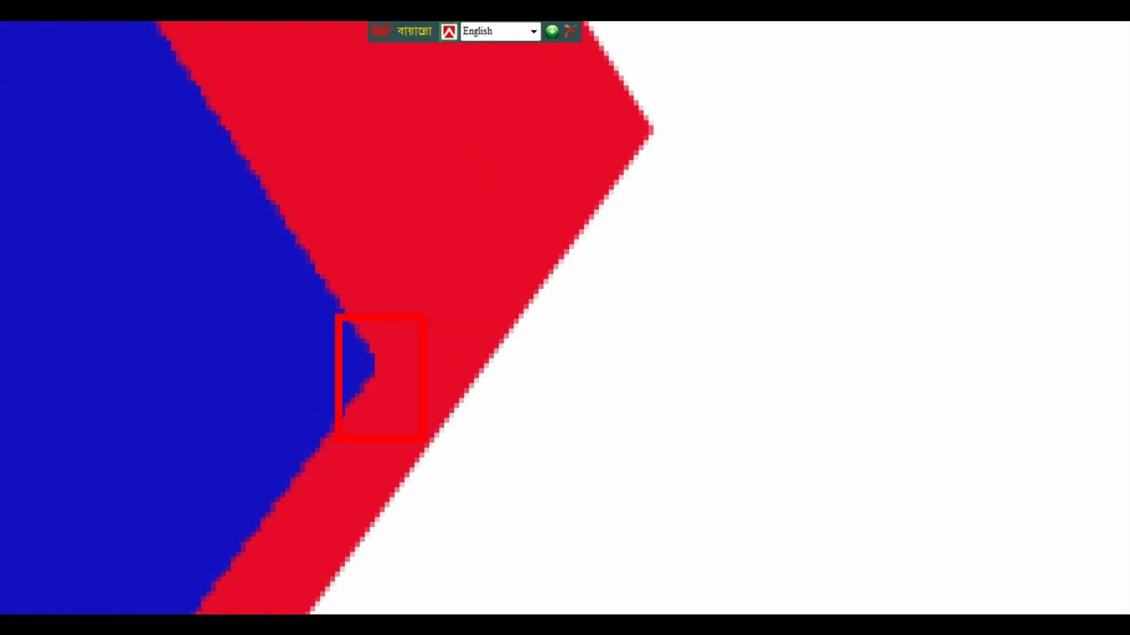
{"action": "left_click_drag", "start_coordinate": [775, 131], "coordinate": [643, 131]}
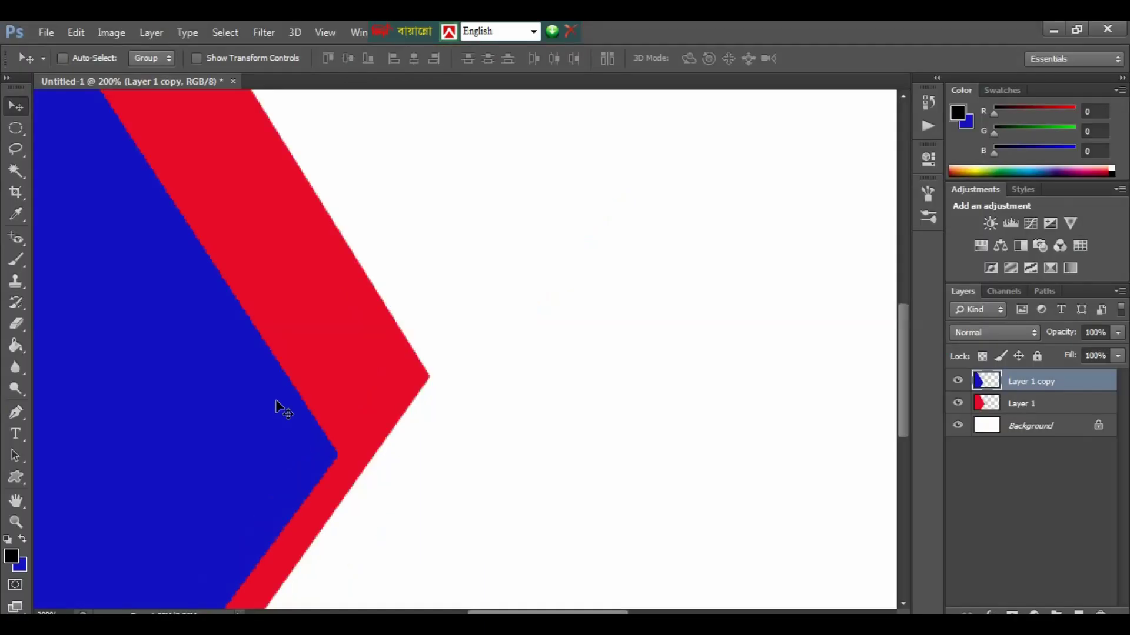
{"action": "key", "text": "ctrl+minus"}
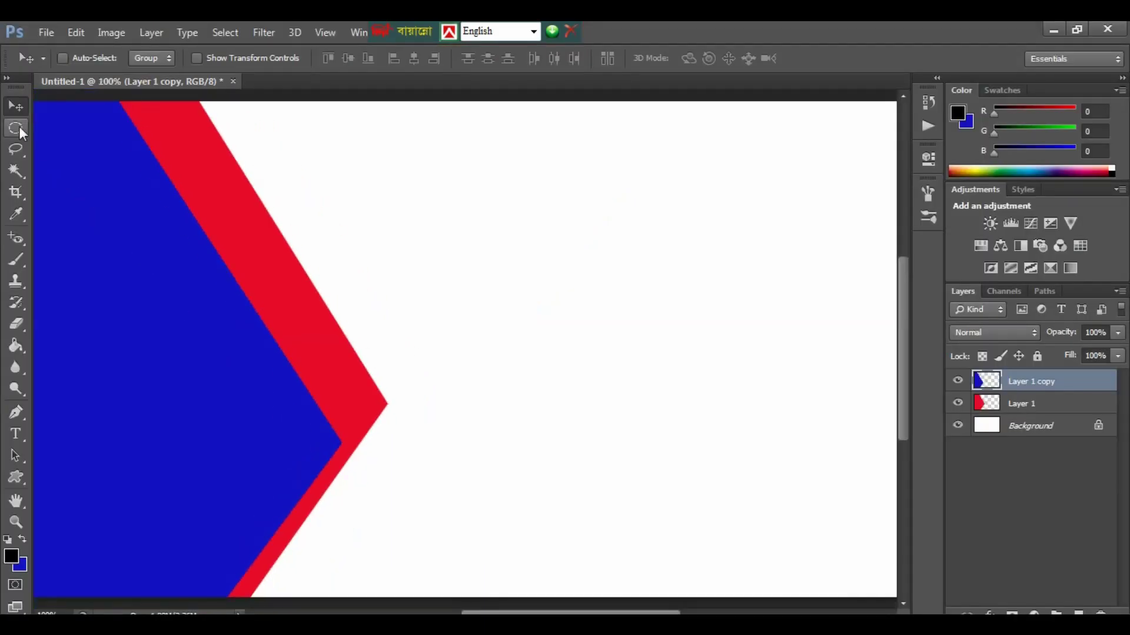
{"action": "left_click", "coordinate": [17, 129]}
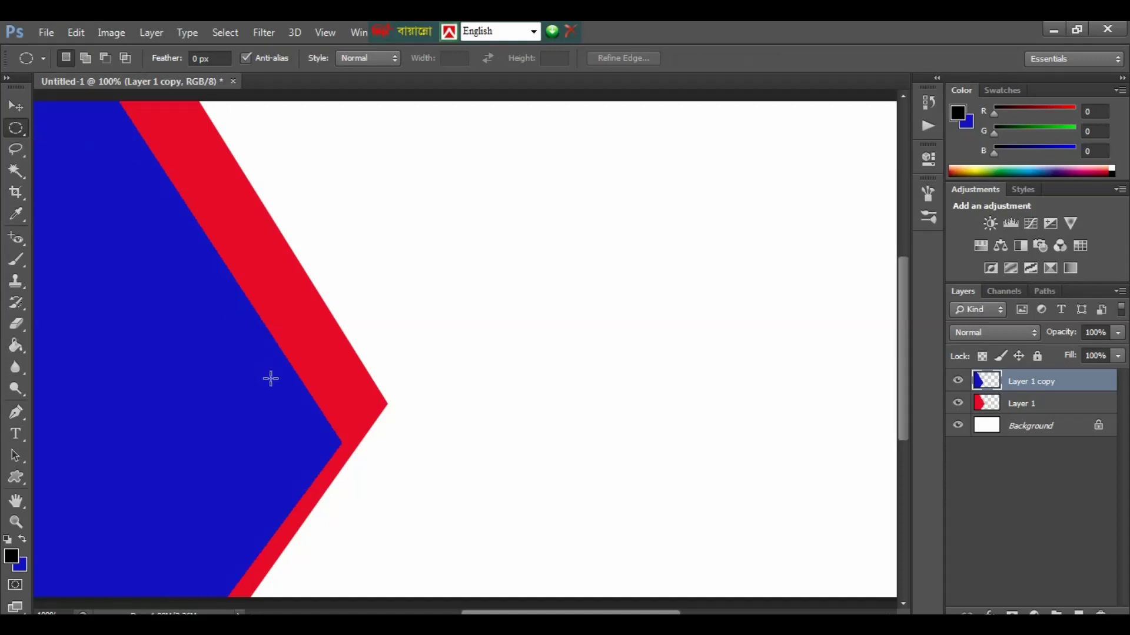
Round the blue chevron's tip by erasing outside a circular selection.
{"action": "left_click_drag", "start_coordinate": [271, 382], "coordinate": [321, 434]}
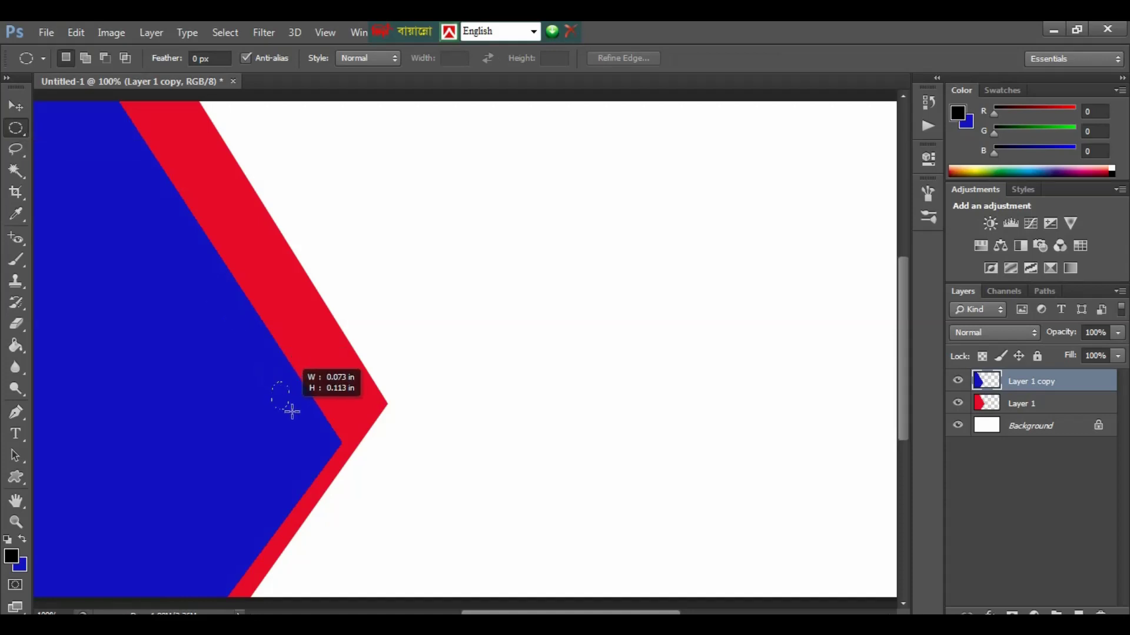
{"action": "key", "text": "ctrl+plus"}
{"action": "key", "text": "ctrl+plus"}
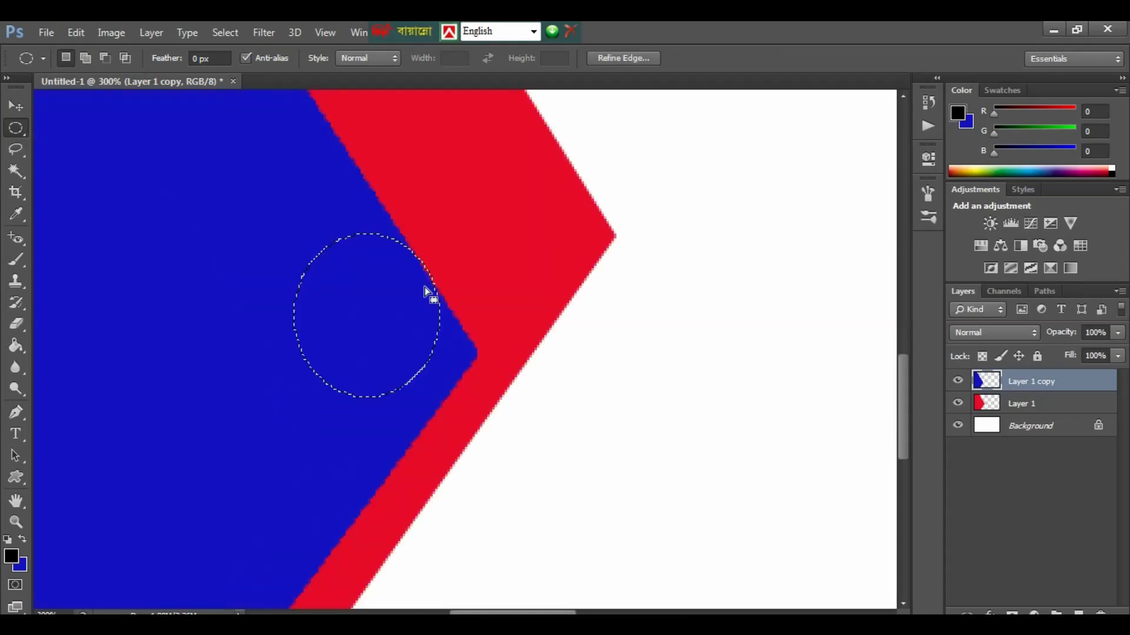
{"action": "mouse_move", "coordinate": [408, 298]}
{"action": "left_mouse_down"}
{"action": "mouse_move", "coordinate": [416, 325]}
{"action": "mouse_move", "coordinate": [430, 327]}
{"action": "left_mouse_up"}
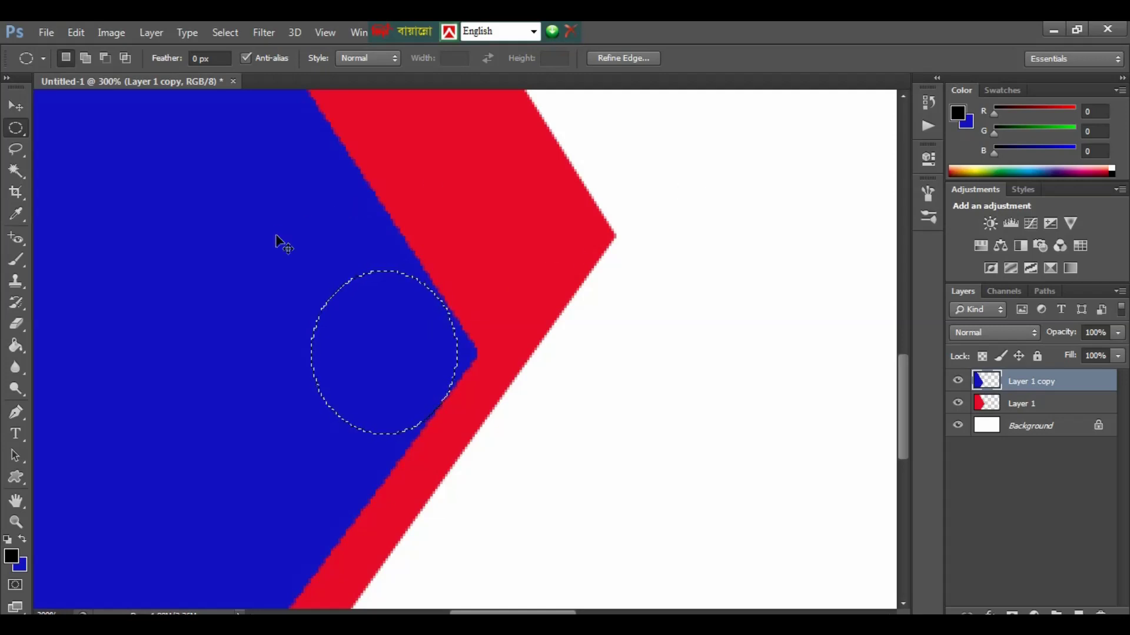
{"action": "key", "text": "ctrl+shift+i"}
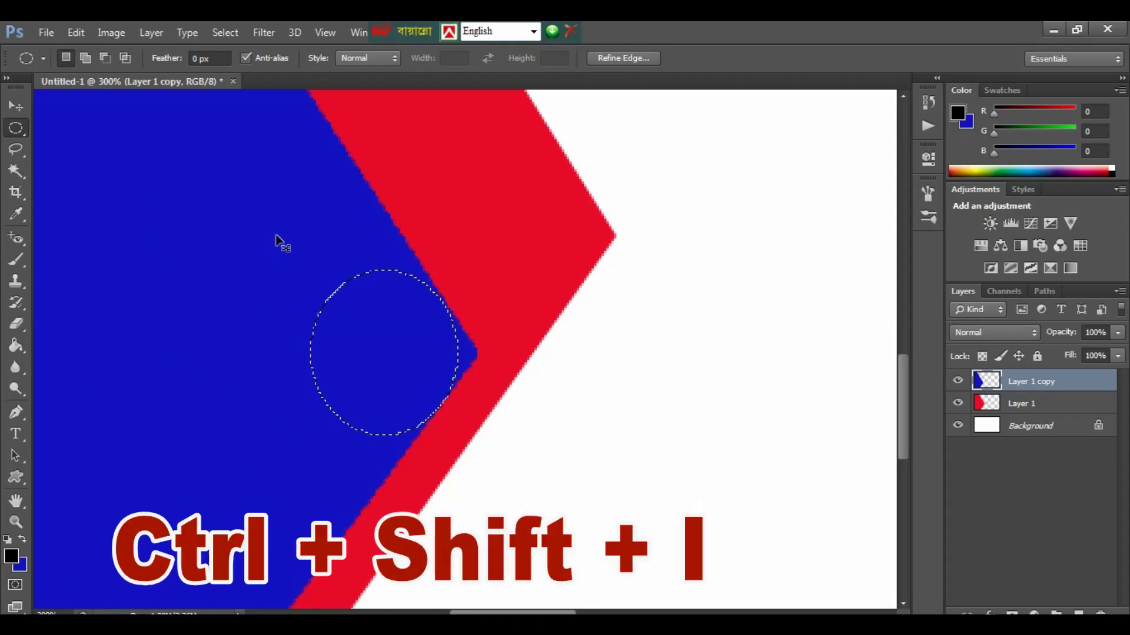
{"action": "left_click", "coordinate": [16, 324]}
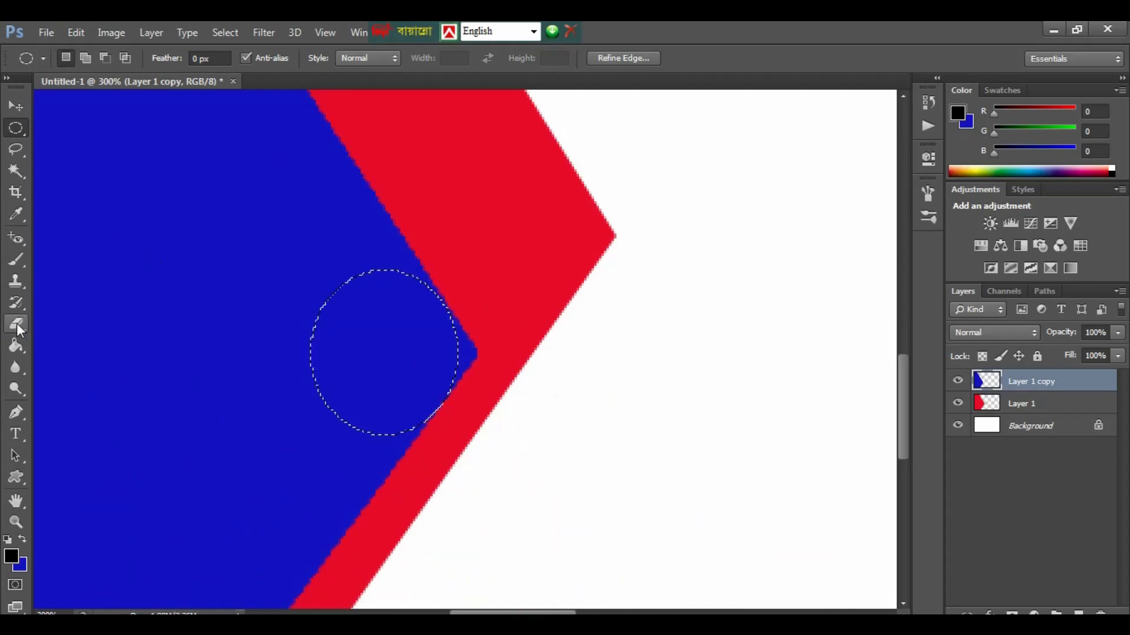
{"action": "left_click_drag", "start_coordinate": [441, 318], "coordinate": [448, 371]}
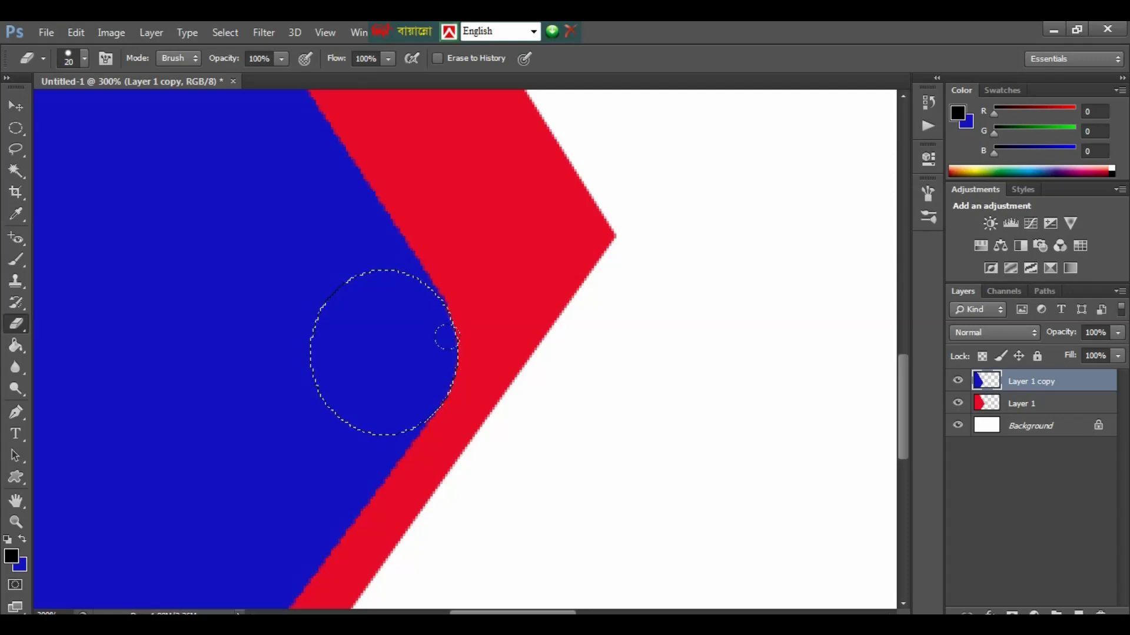
{"action": "key", "text": "ctrl+d"}
{"action": "key", "text": "ctrl+1"}
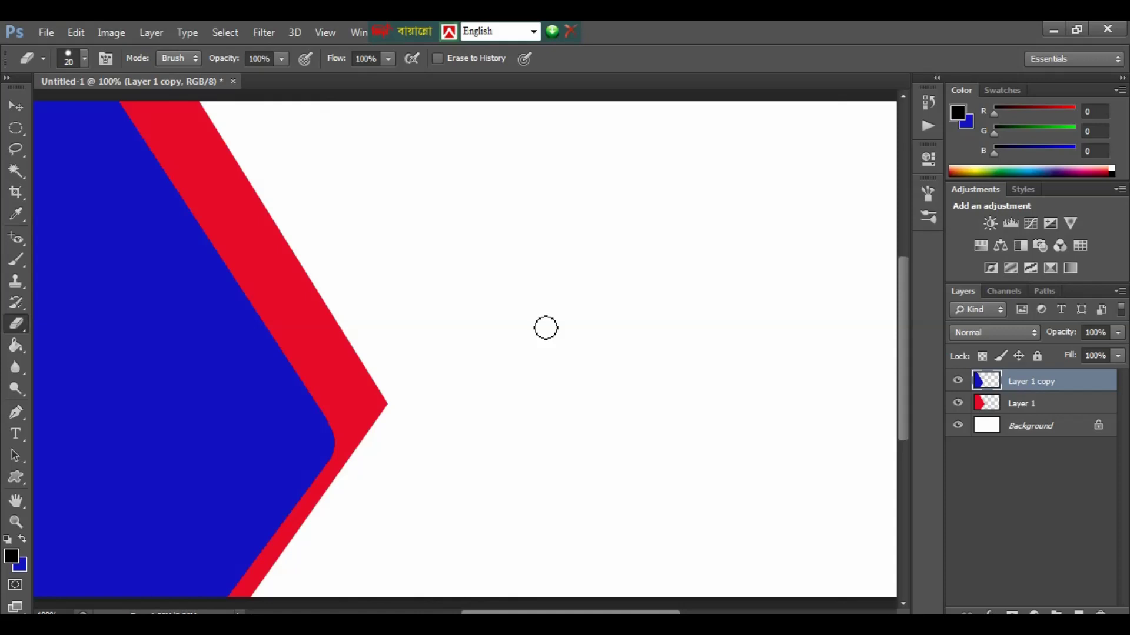
Round the red chevron's tip the same way on the red layer.
{"action": "key", "text": "m"}
{"action": "mouse_move", "coordinate": [345, 378]}
{"action": "left_mouse_down"}
{"action": "mouse_move", "coordinate": [387, 426]}
{"action": "mouse_move", "coordinate": [373, 409]}
{"action": "left_mouse_up"}
{"action": "key", "text": "ctrl+plus"}
{"action": "key", "text": "ctrl+plus"}
{"action": "key", "text": "ctrl+plus"}
{"action": "left_click_drag", "start_coordinate": [307, 360], "coordinate": [312, 359]}
{"action": "left_click", "coordinate": [17, 322]}
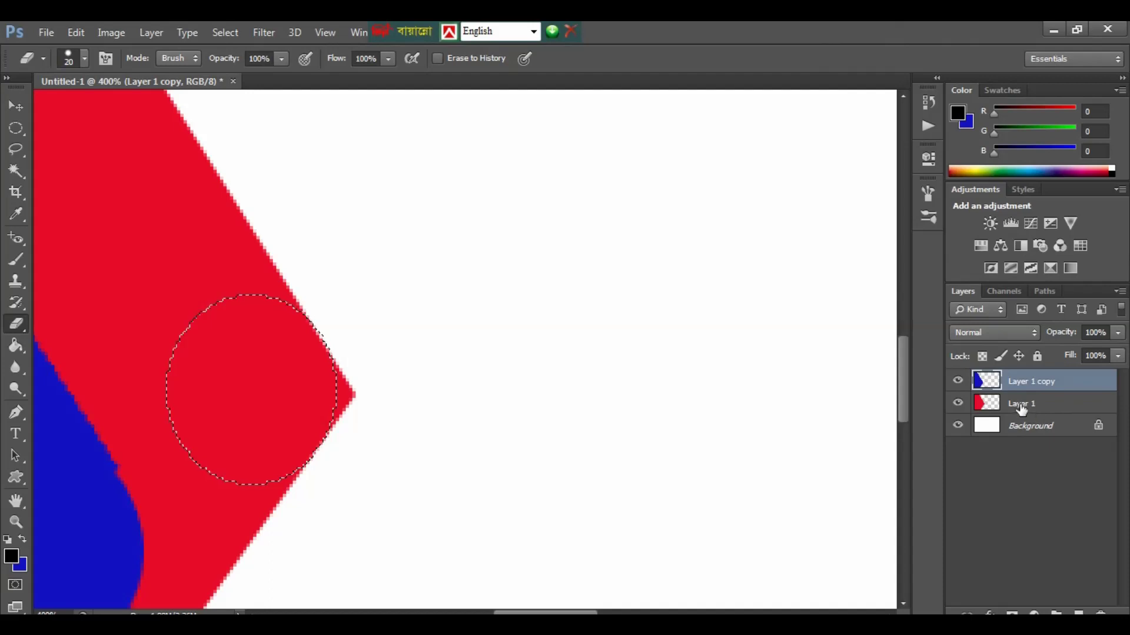
{"action": "left_click", "coordinate": [1020, 406]}
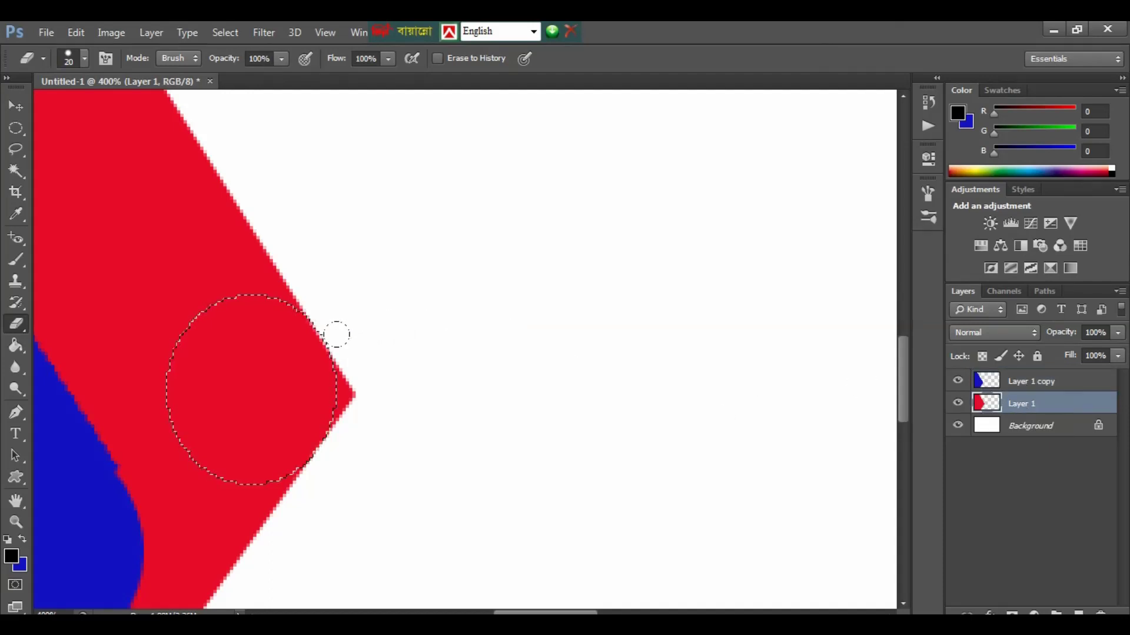
{"action": "mouse_move", "coordinate": [336, 330]}
{"action": "left_mouse_down"}
{"action": "mouse_move", "coordinate": [347, 371]}
{"action": "mouse_move", "coordinate": [330, 404]}
{"action": "left_mouse_up"}
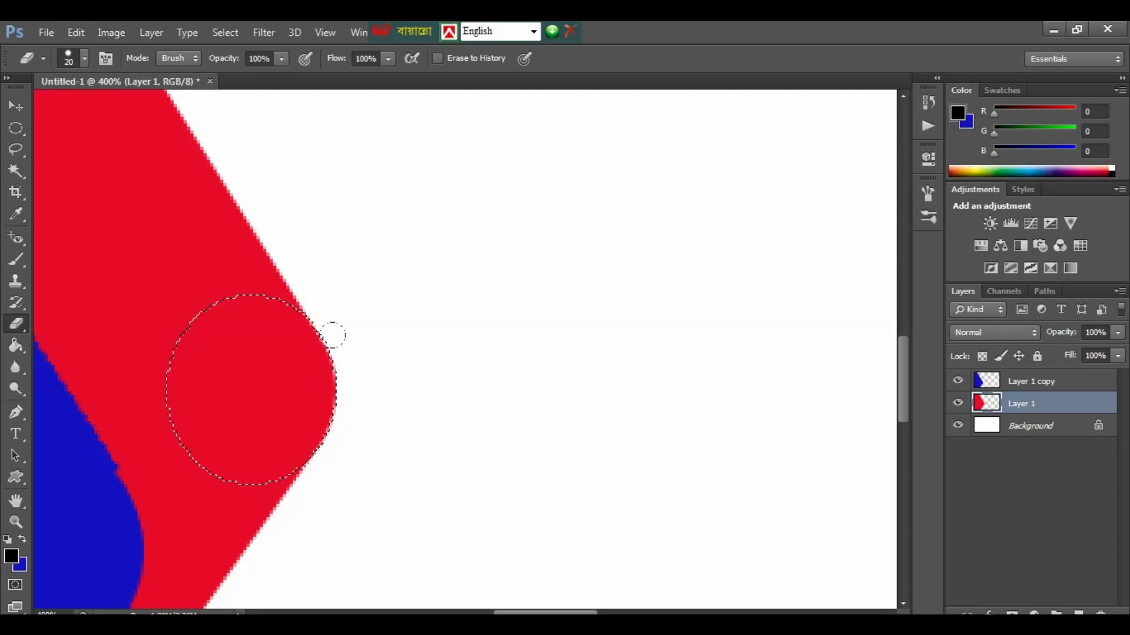
{"action": "key", "text": "ctrl+d"}
{"action": "key", "text": "ctrl+minus"}
{"action": "key", "text": "ctrl+minus"}
{"action": "key", "text": "ctrl+minus"}
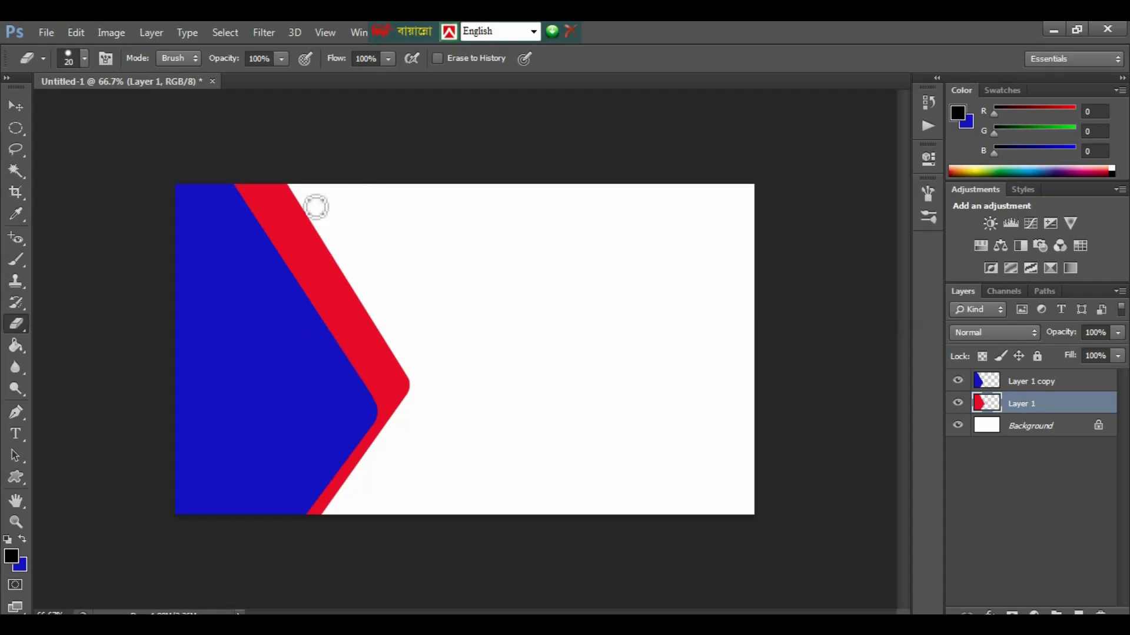
Compare Filter Gallery textures and apply Mosaic Tiles to the blue chevron layer.
{"action": "left_click", "coordinate": [1033, 386]}
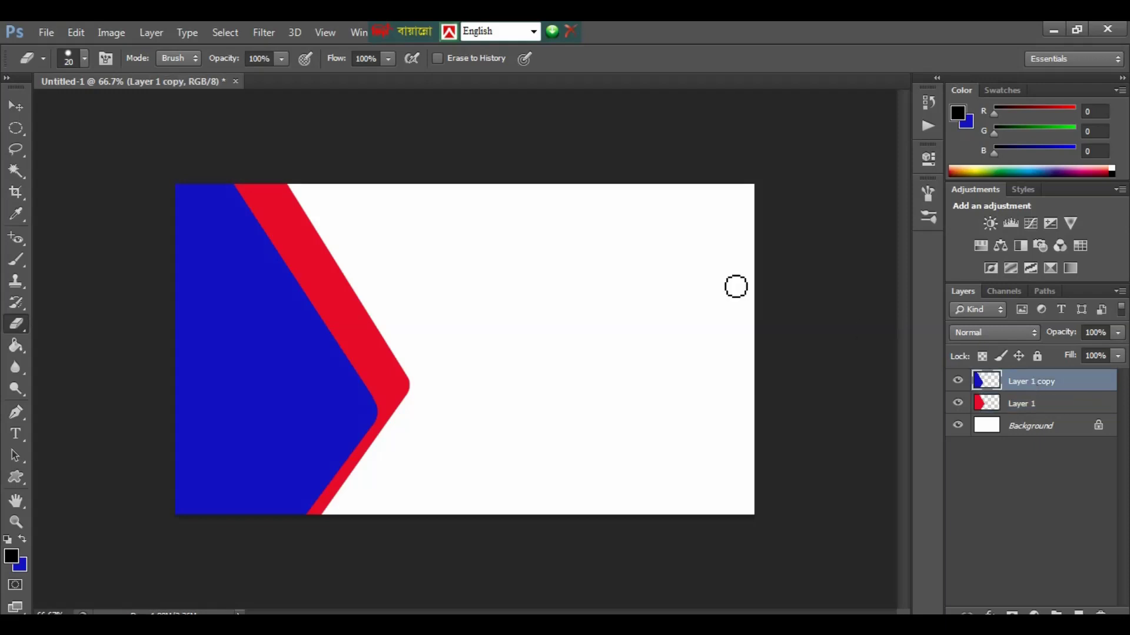
{"action": "left_click", "coordinate": [272, 36]}
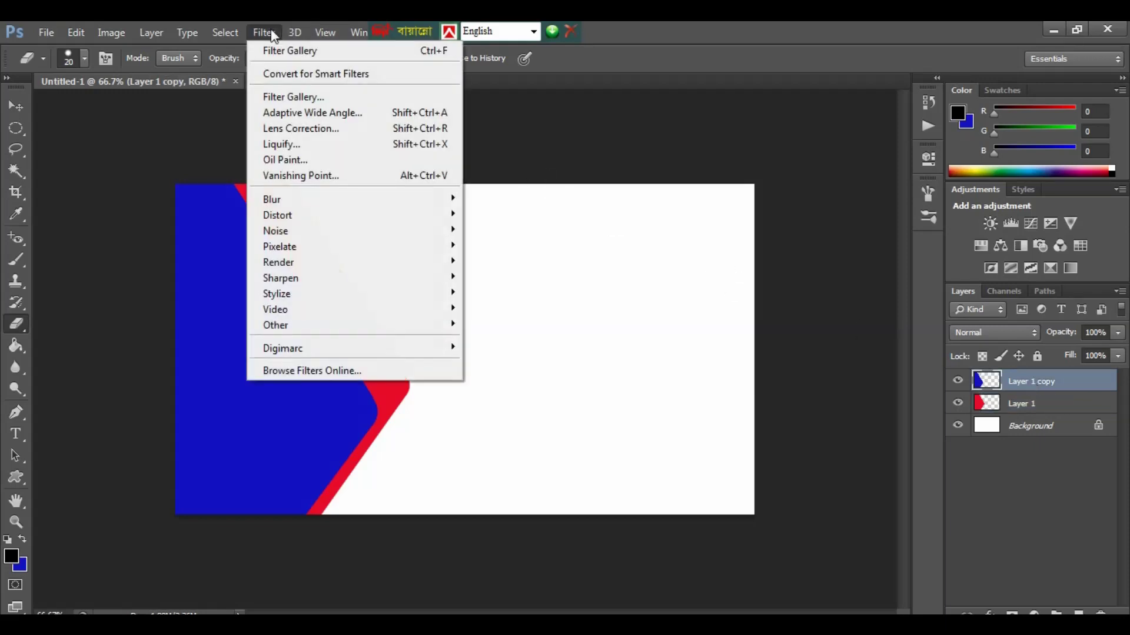
{"action": "left_click", "coordinate": [290, 97]}
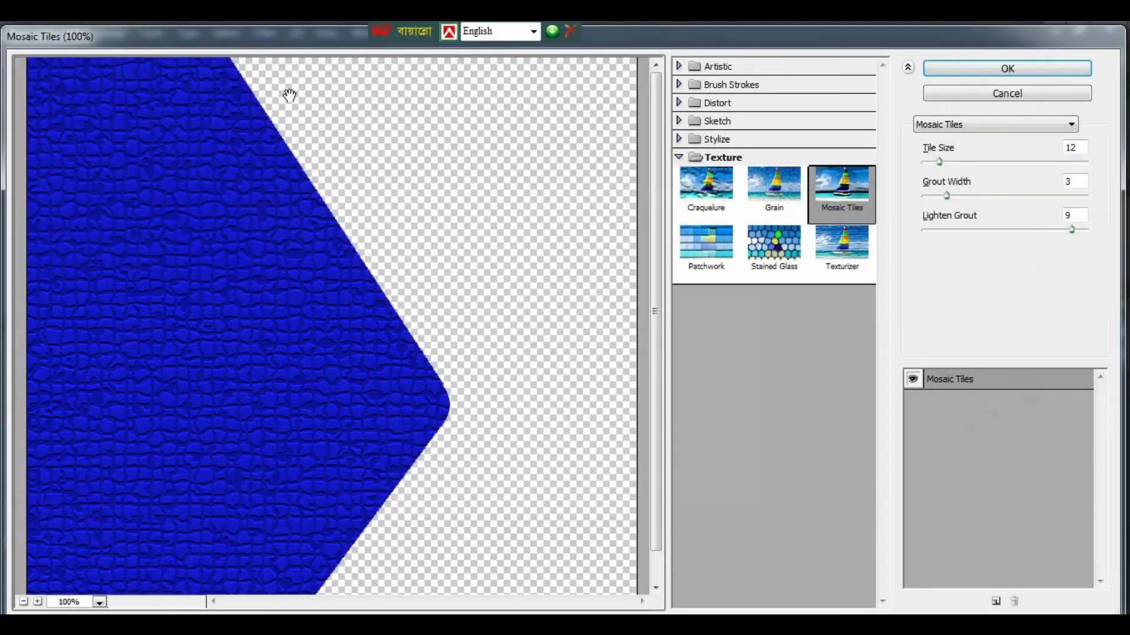
{"action": "left_click", "coordinate": [678, 158]}
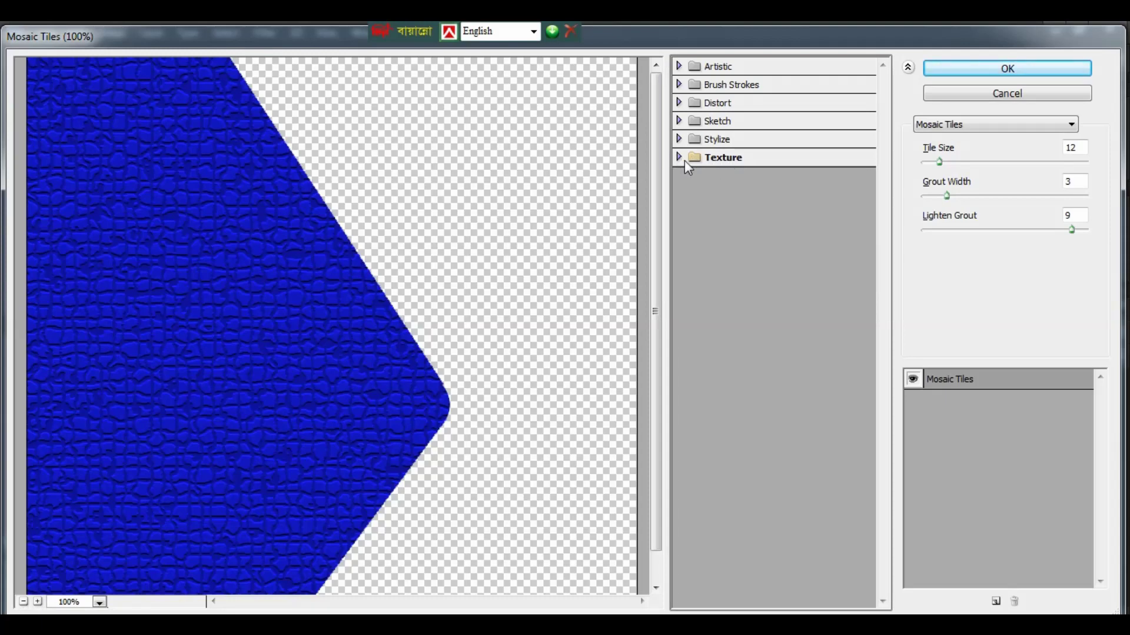
{"action": "left_click", "coordinate": [679, 158]}
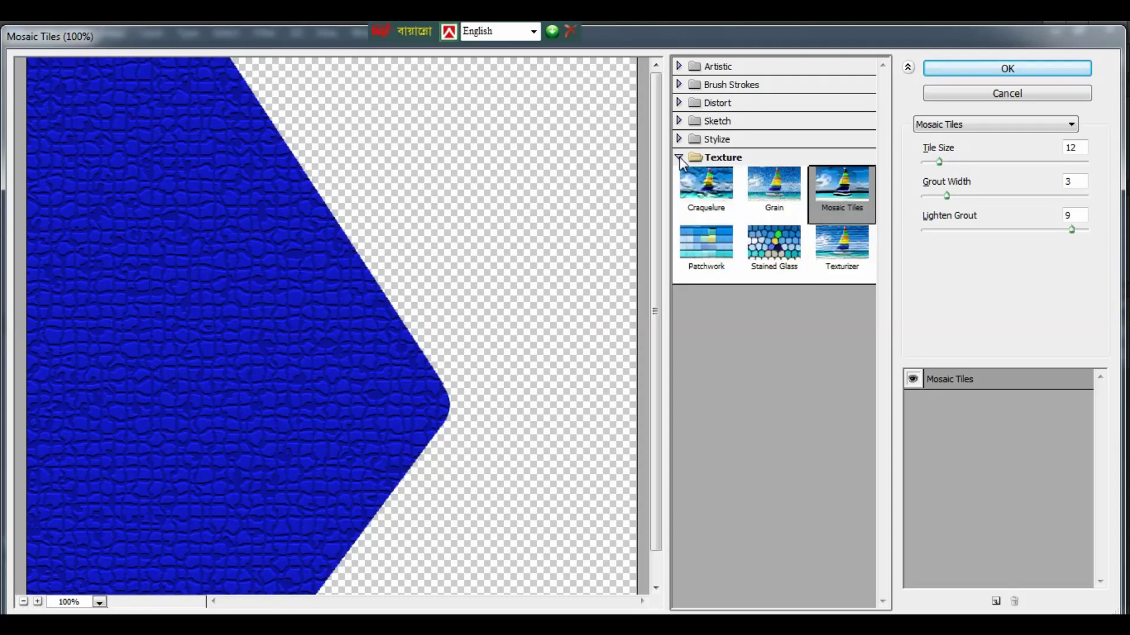
{"action": "left_click", "coordinate": [776, 252]}
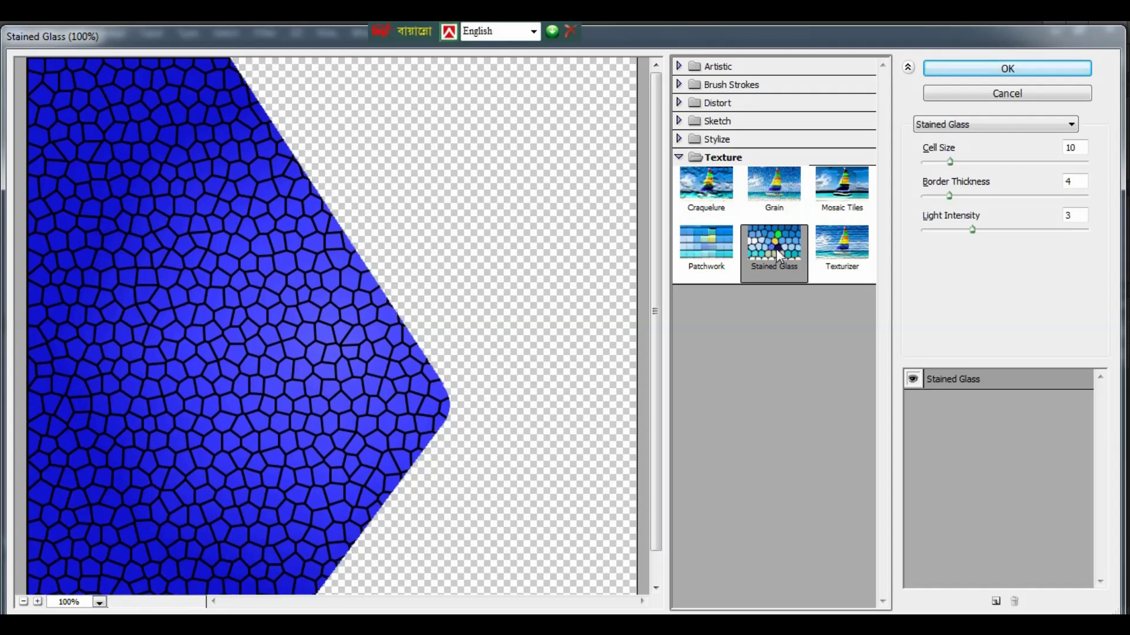
{"action": "left_click", "coordinate": [719, 241]}
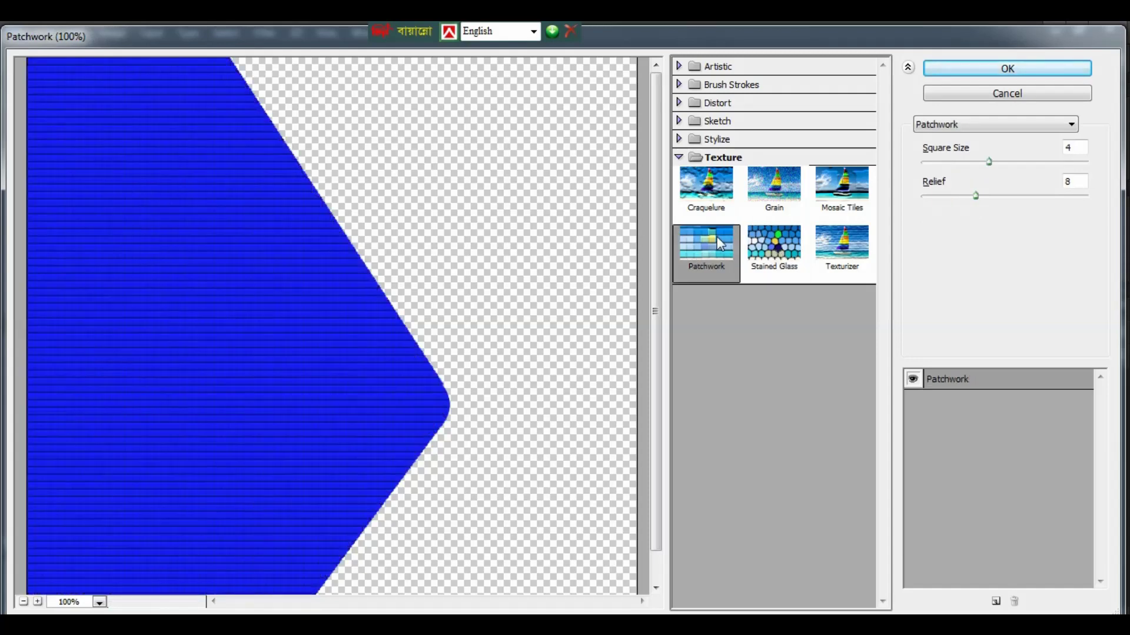
{"action": "left_click", "coordinate": [840, 200]}
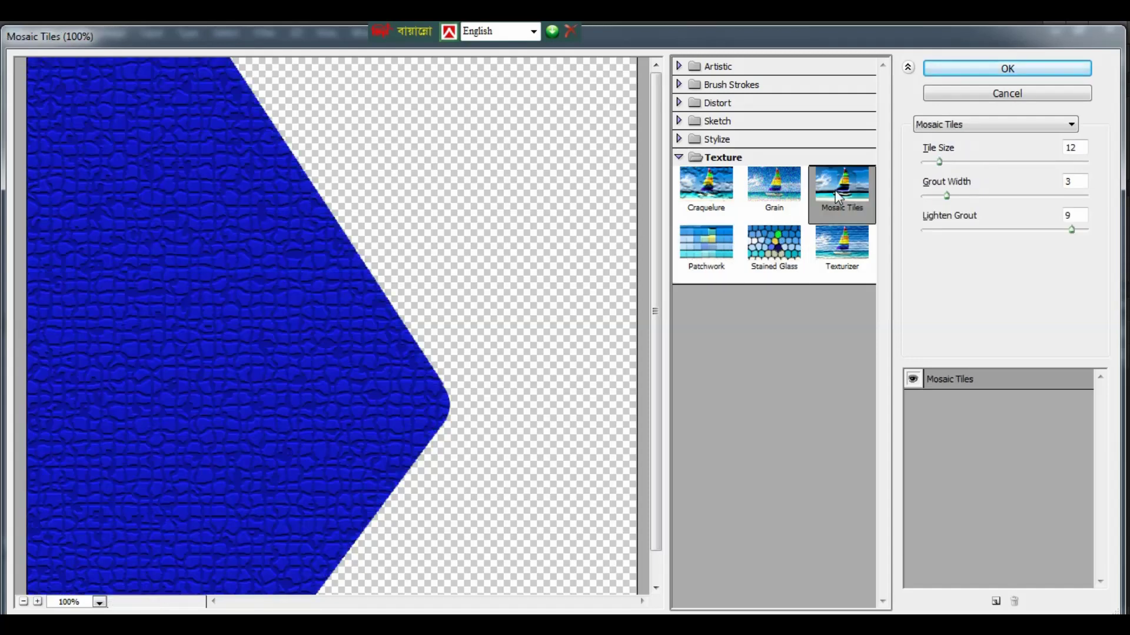
{"action": "left_click", "coordinate": [795, 190]}
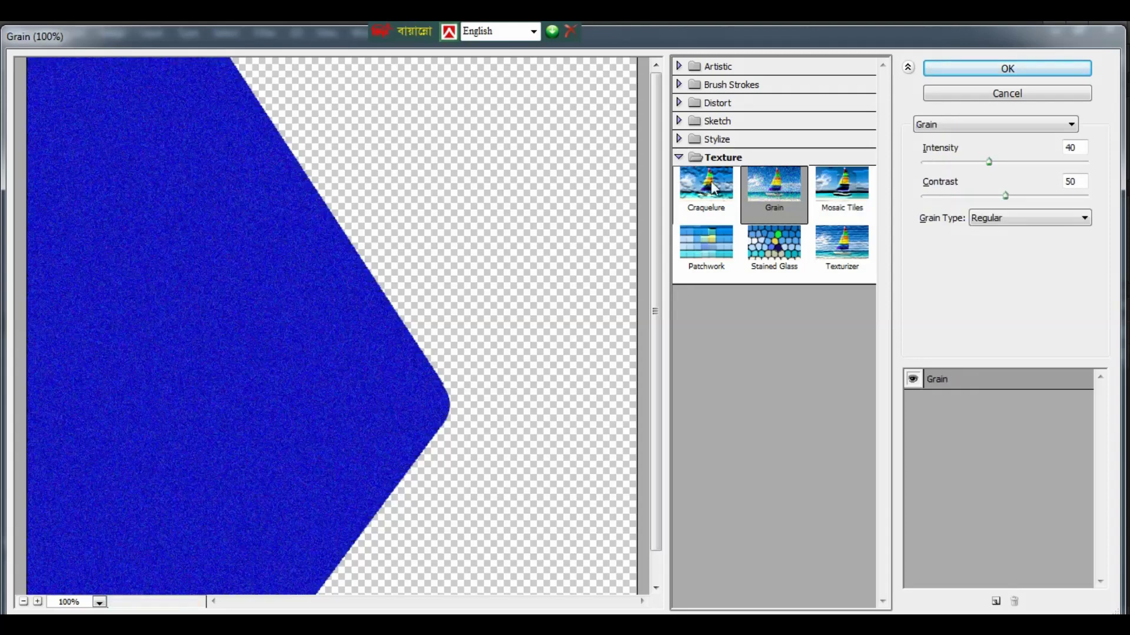
{"action": "left_click", "coordinate": [714, 187]}
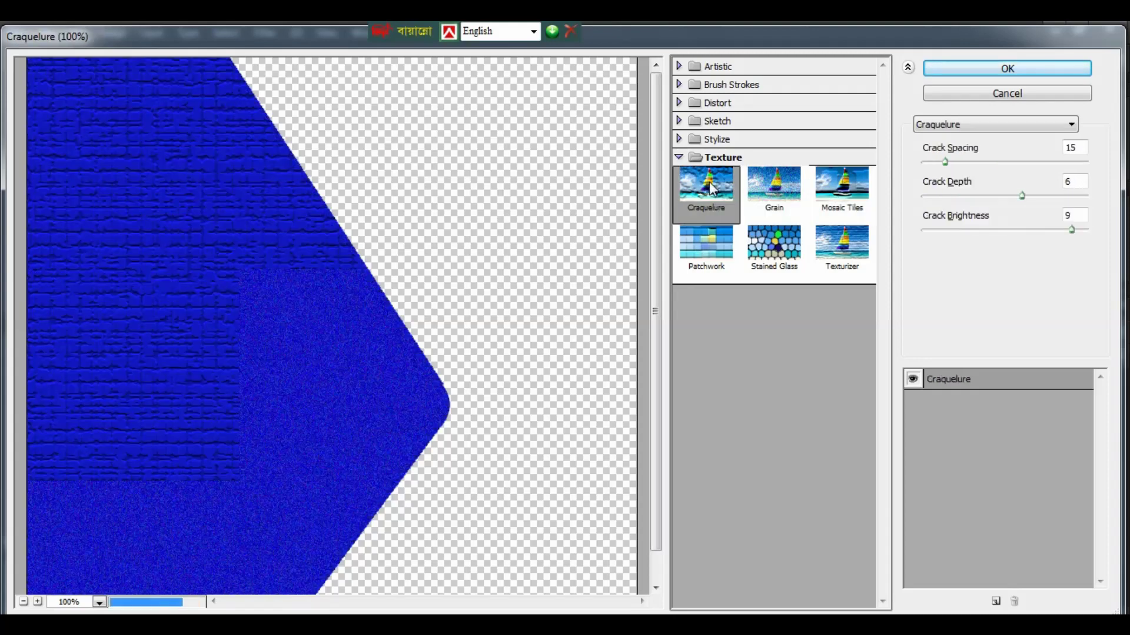
{"action": "left_click", "coordinate": [841, 189]}
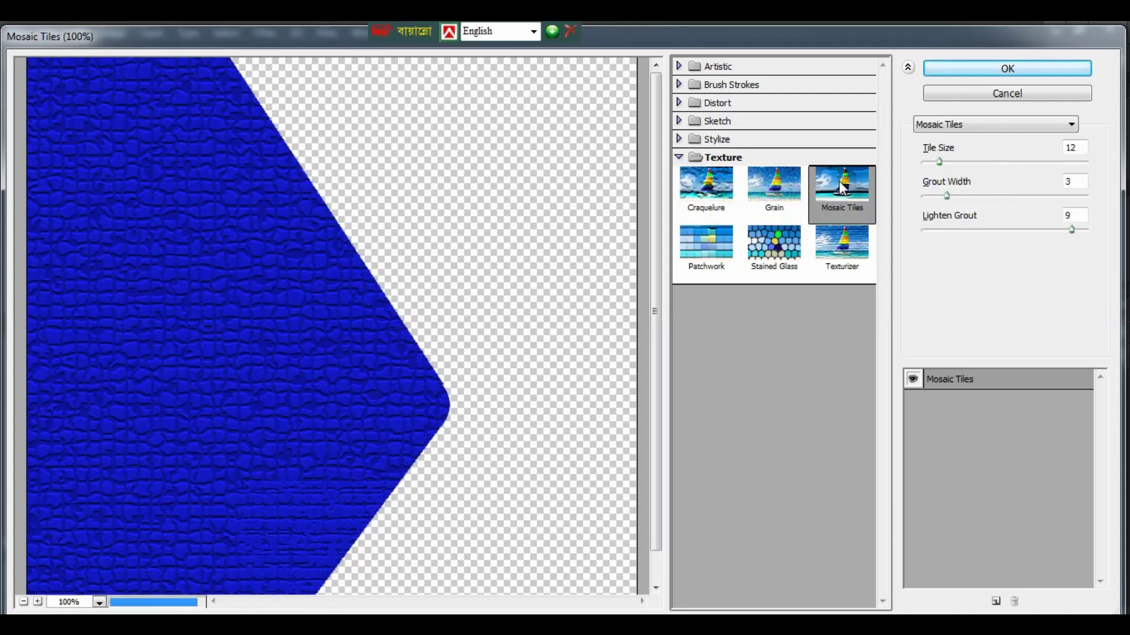
{"action": "left_click", "coordinate": [1013, 72]}
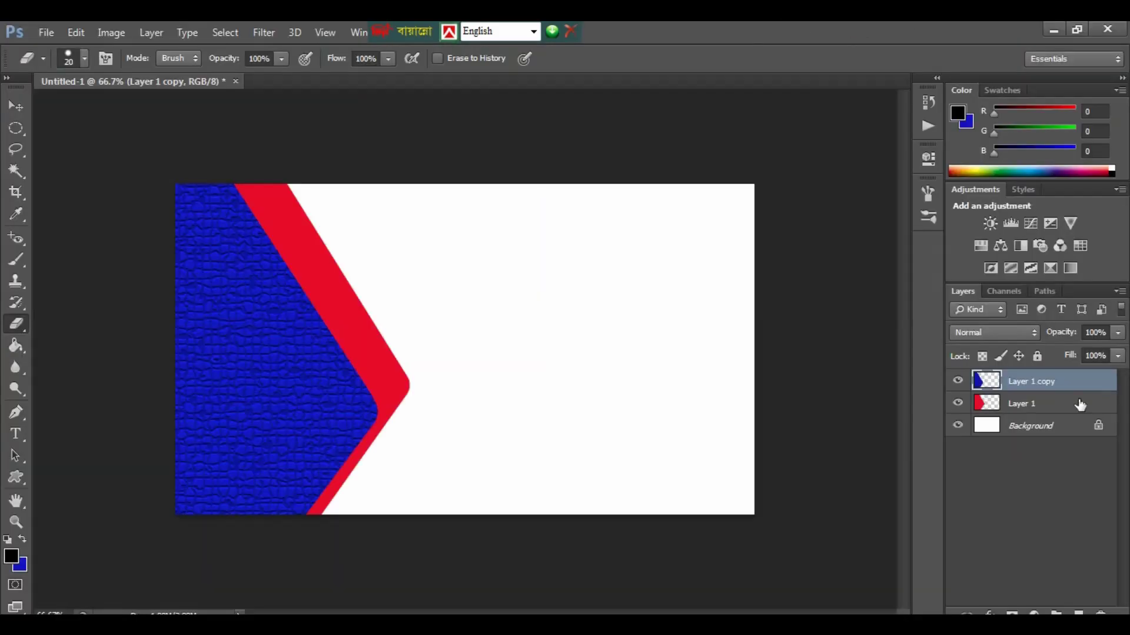
Merge the blue and red chevron layers and place a duplicate to the right.
{"action": "left_click", "coordinate": [1027, 406], "text": "shift"}
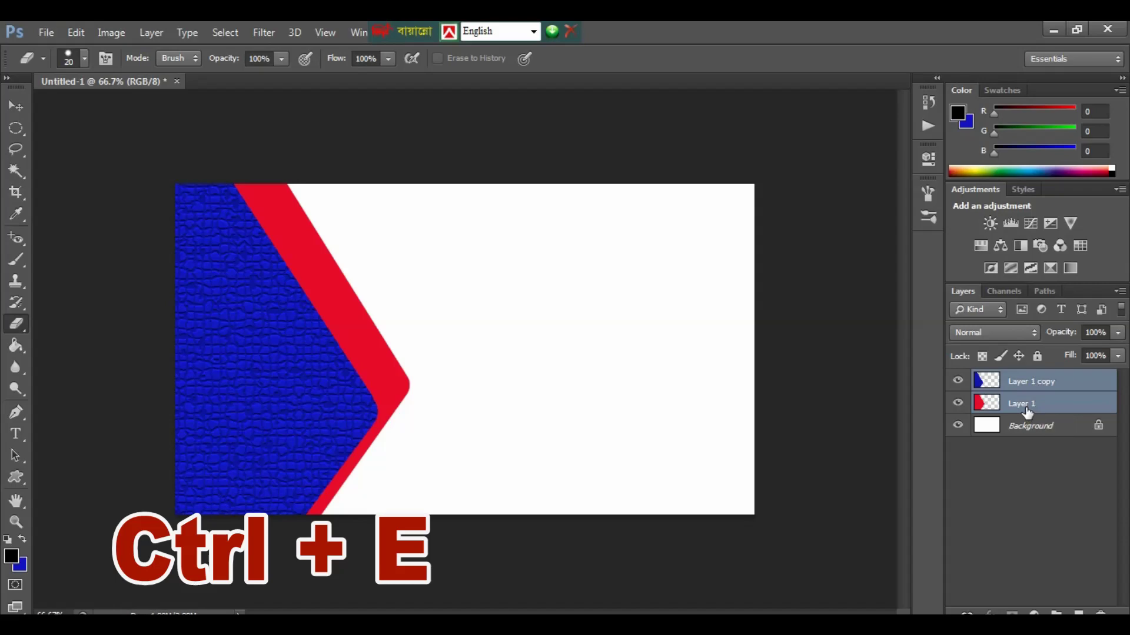
{"action": "key", "text": "ctrl+e"}
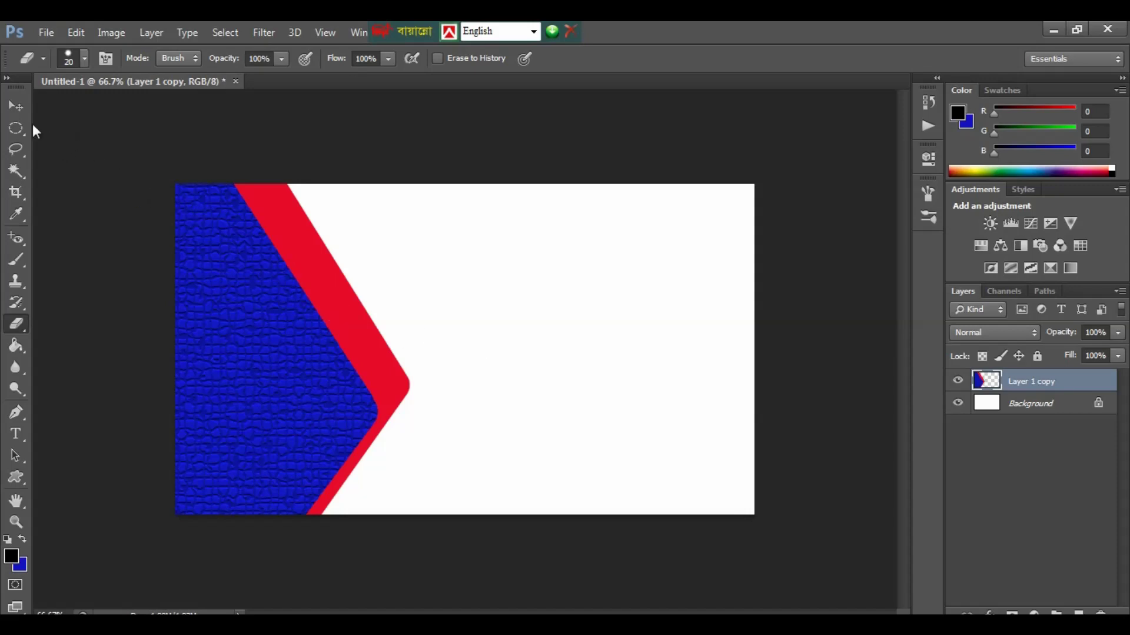
{"action": "left_click", "coordinate": [17, 109]}
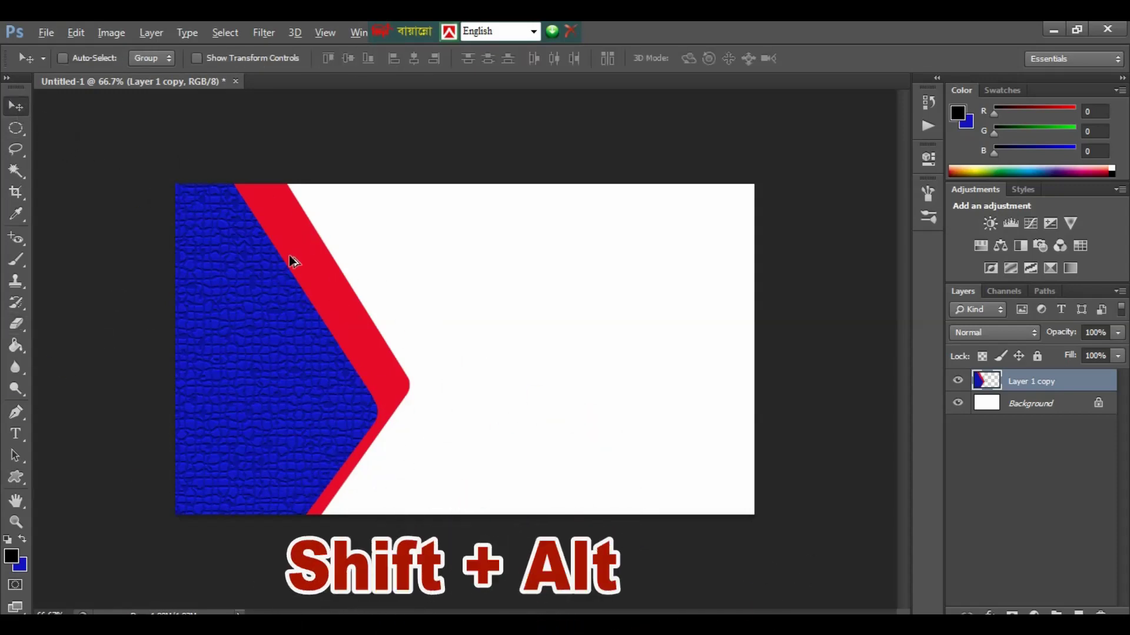
{"action": "left_click_drag", "start_coordinate": [293, 260], "coordinate": [613, 285]}
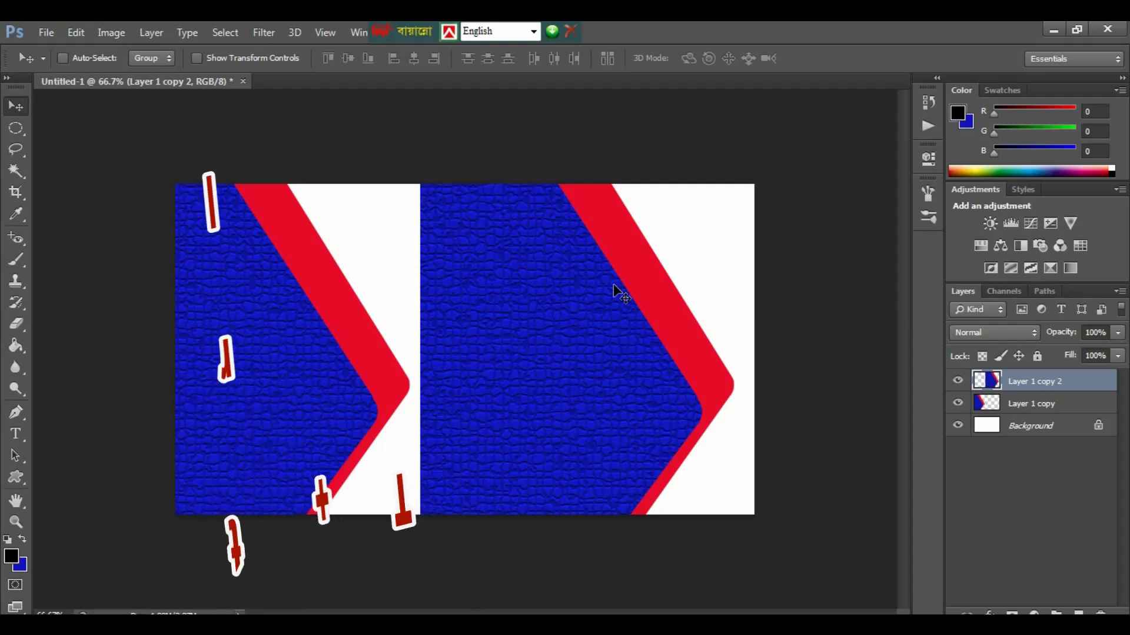
Flip the duplicate chevrons horizontally and move them into the bottom-right corner.
{"action": "key", "text": "ctrl+t"}
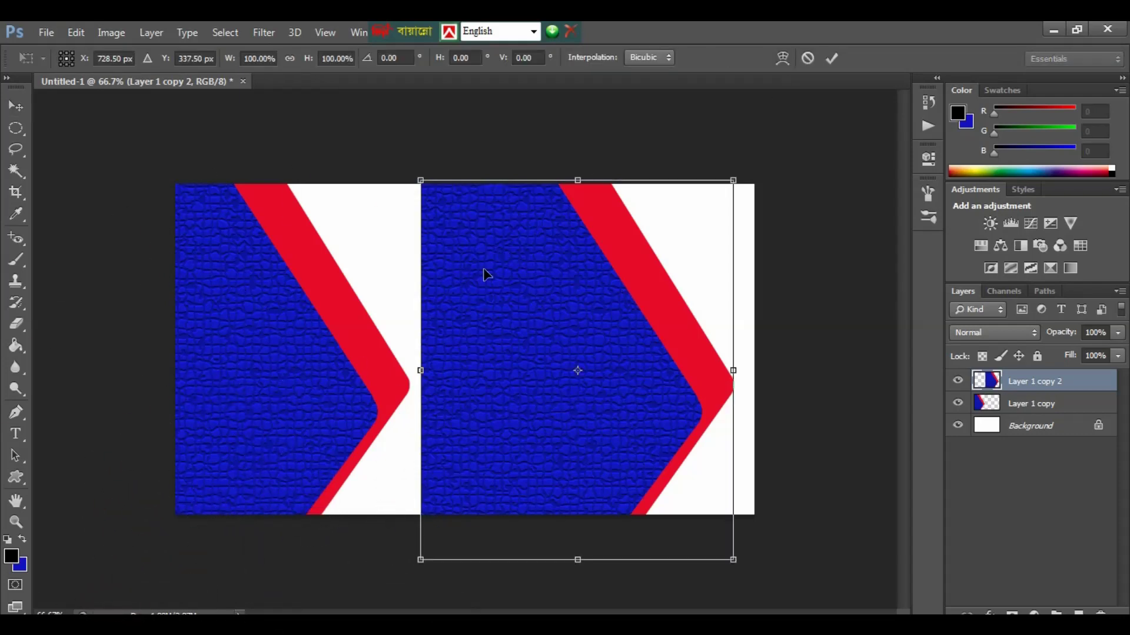
{"action": "left_click_drag", "start_coordinate": [421, 371], "coordinate": [732, 388]}
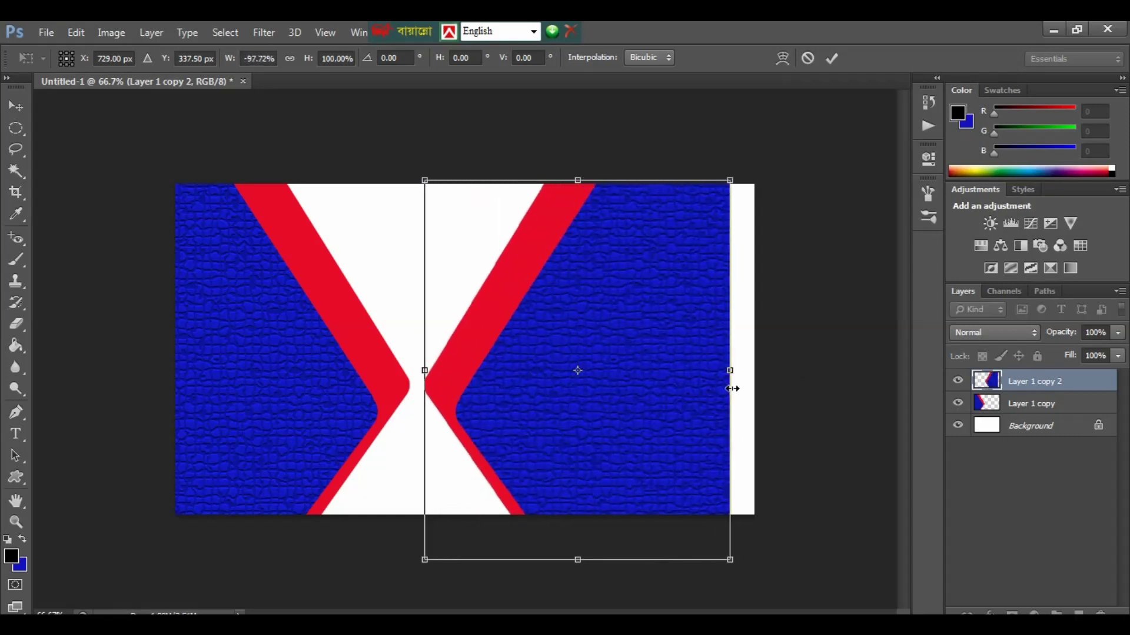
{"action": "key", "text": "Return"}
{"action": "mouse_move", "coordinate": [641, 369]}
{"action": "left_mouse_down"}
{"action": "mouse_move", "coordinate": [887, 246]}
{"action": "mouse_move", "coordinate": [891, 215]}
{"action": "mouse_move", "coordinate": [890, 386]}
{"action": "mouse_move", "coordinate": [905, 426]}
{"action": "left_mouse_up"}
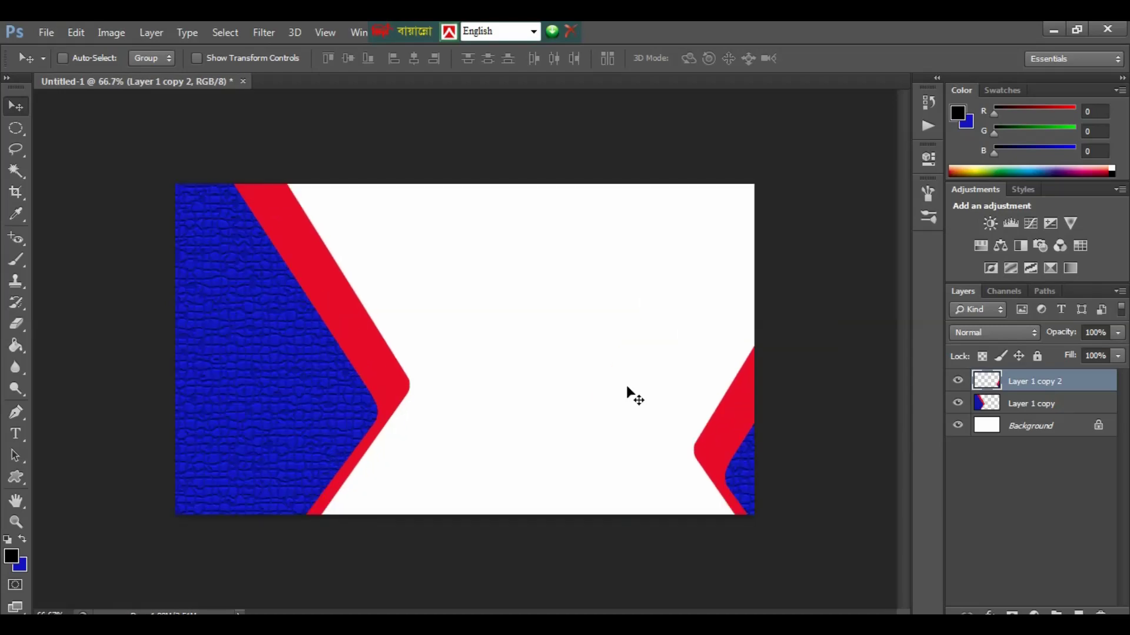
{"action": "key", "text": "t"}
{"action": "key", "text": "ctrl+plus"}
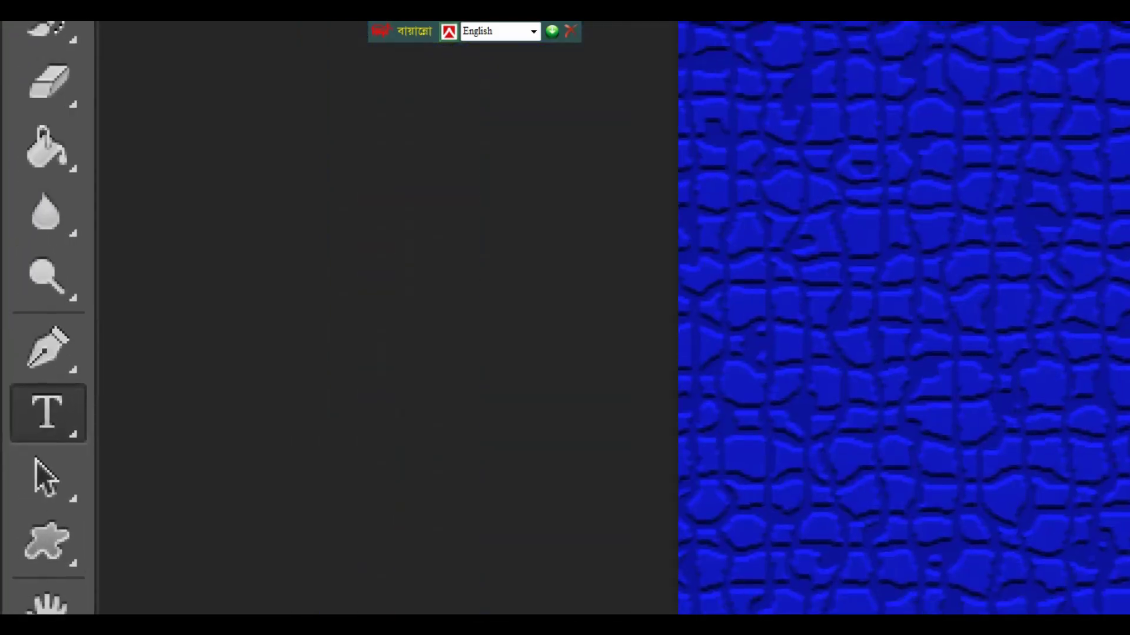
Type the person's name on the blue area and scale the text up.
{"action": "left_click", "coordinate": [24, 442]}
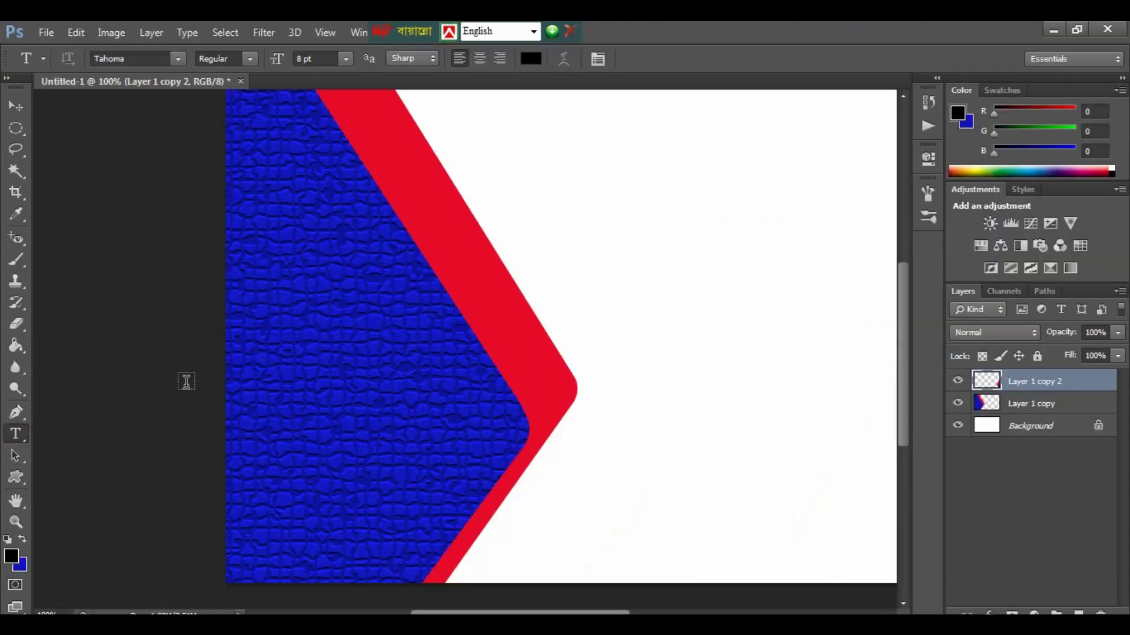
{"action": "left_click", "coordinate": [252, 366]}
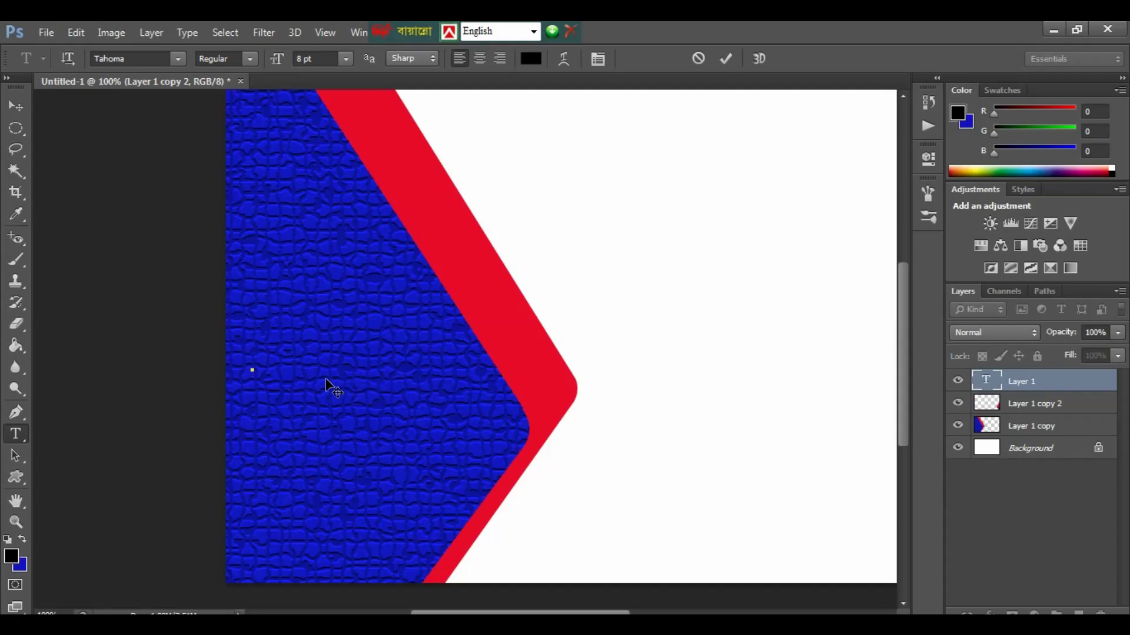
{"action": "key", "text": "Return"}
{"action": "key", "text": "Return"}
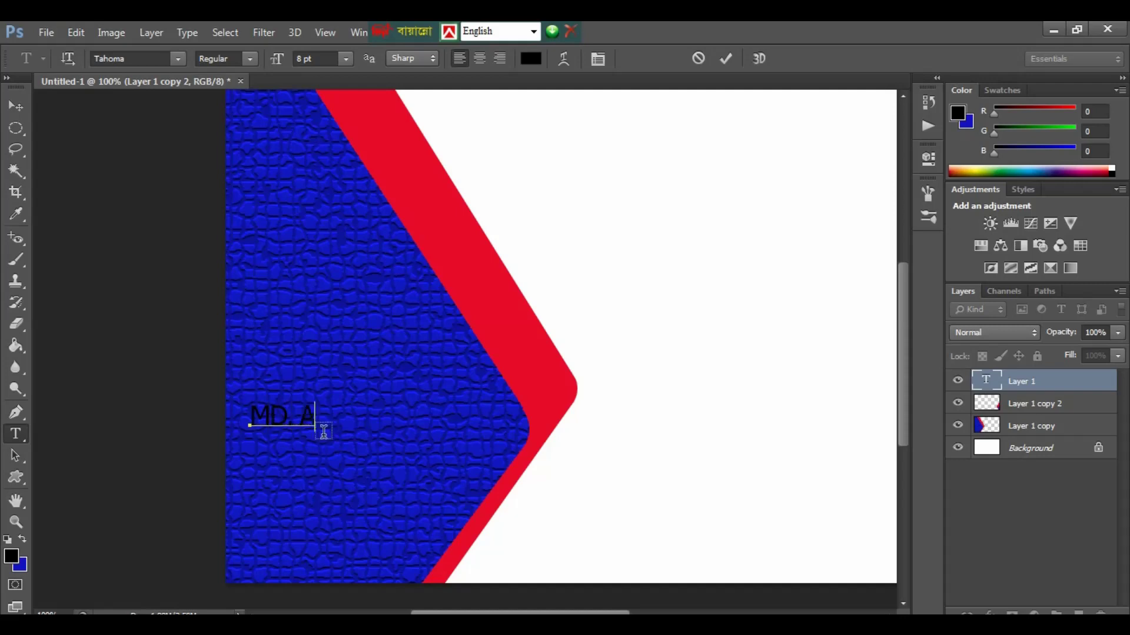
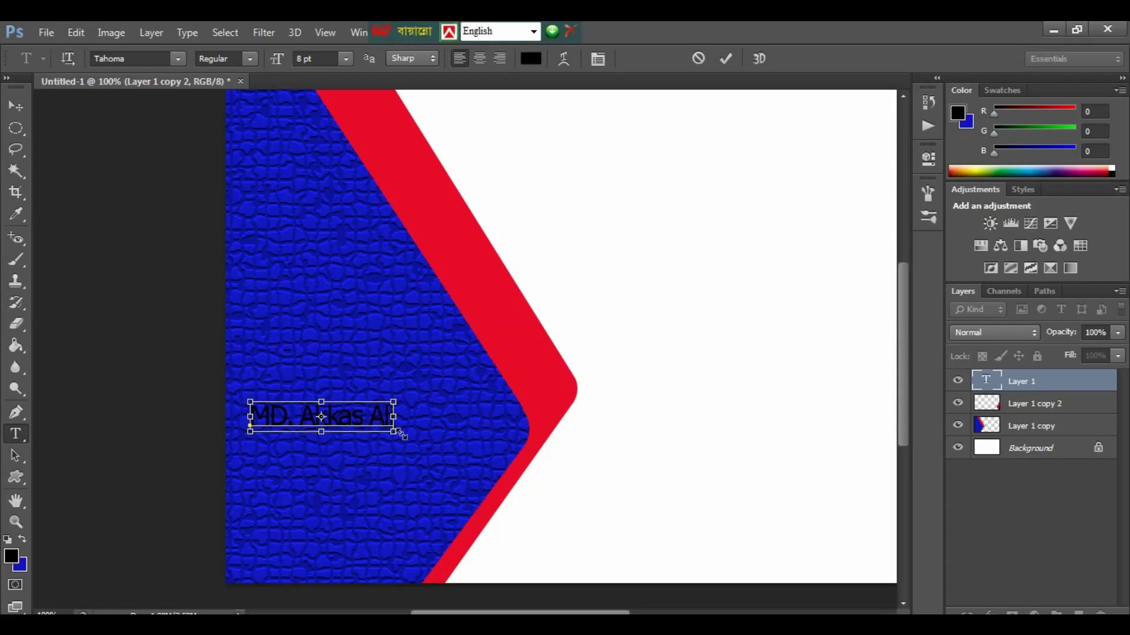
{"action": "key", "text": "ctrl"}
{"action": "left_click_drag", "start_coordinate": [395, 436], "coordinate": [493, 450]}
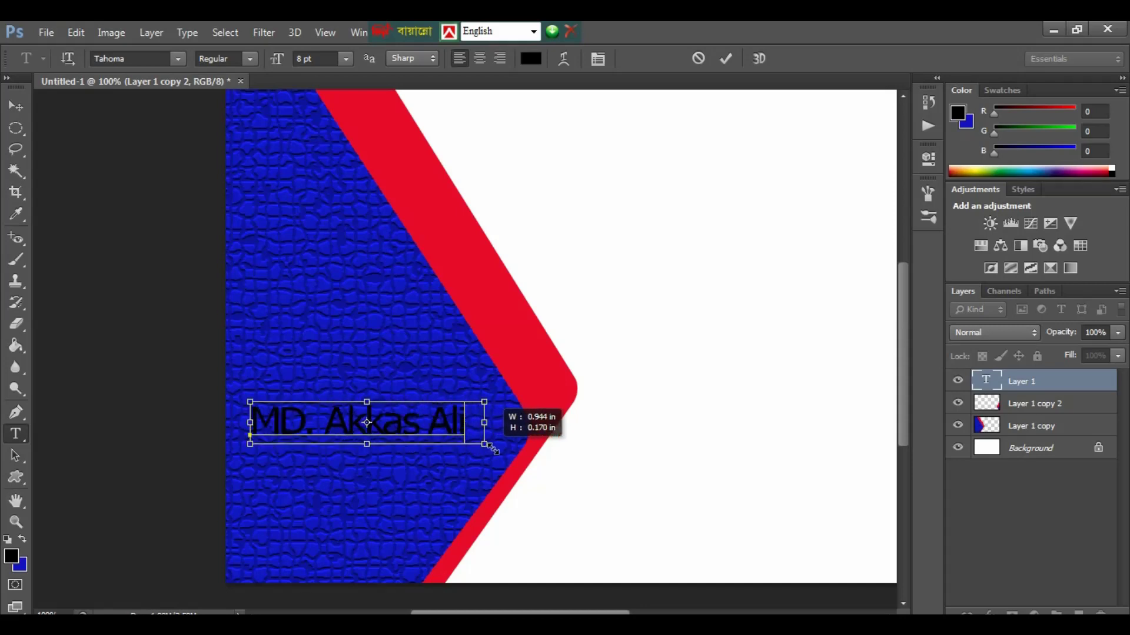
{"action": "left_click_drag", "start_coordinate": [493, 450], "coordinate": [496, 450]}
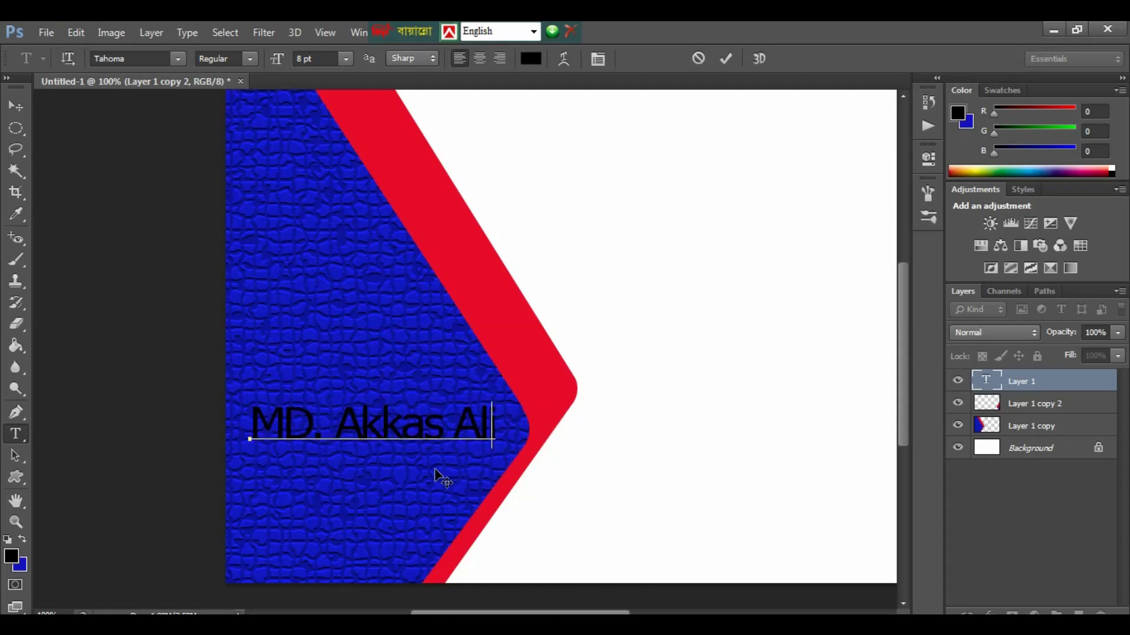
{"action": "type", "text": "i"}
Select all the name text and colour it near-white.
{"action": "key", "text": "shift+Left"}
{"action": "key", "text": "shift+Left"}
{"action": "key", "text": "shift+Left"}
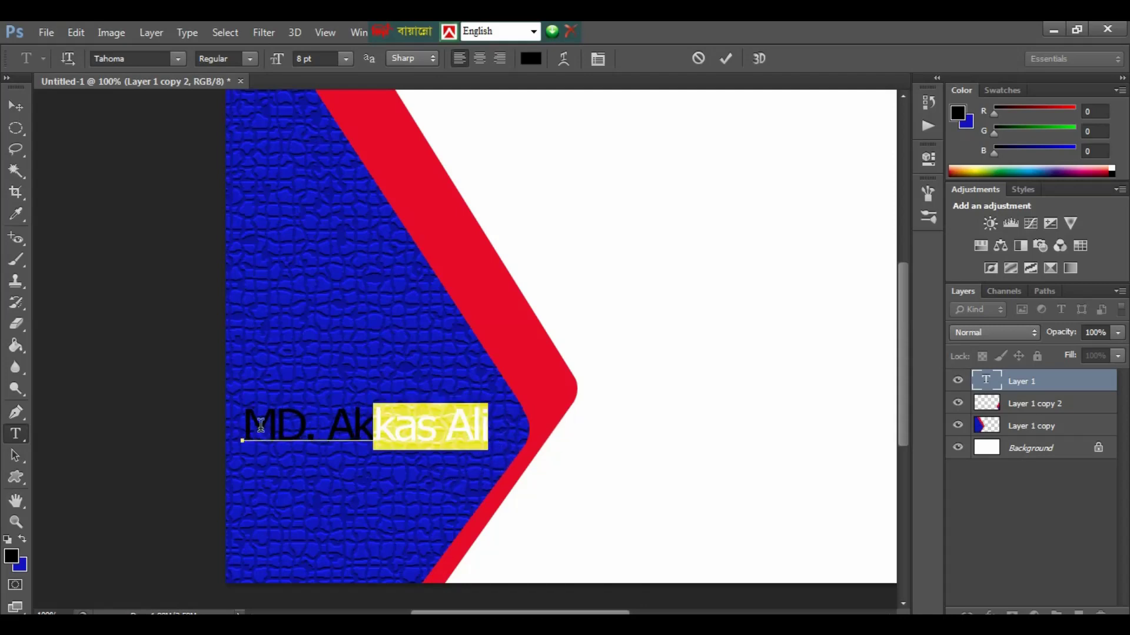
{"action": "key", "text": "ctrl+a"}
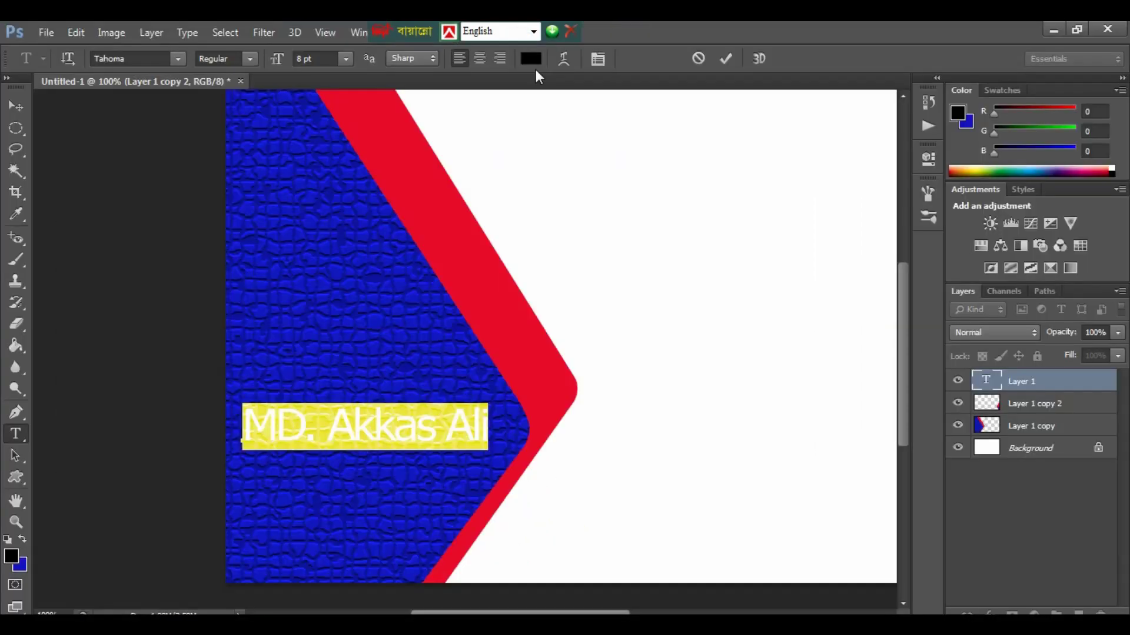
{"action": "left_click", "coordinate": [531, 58]}
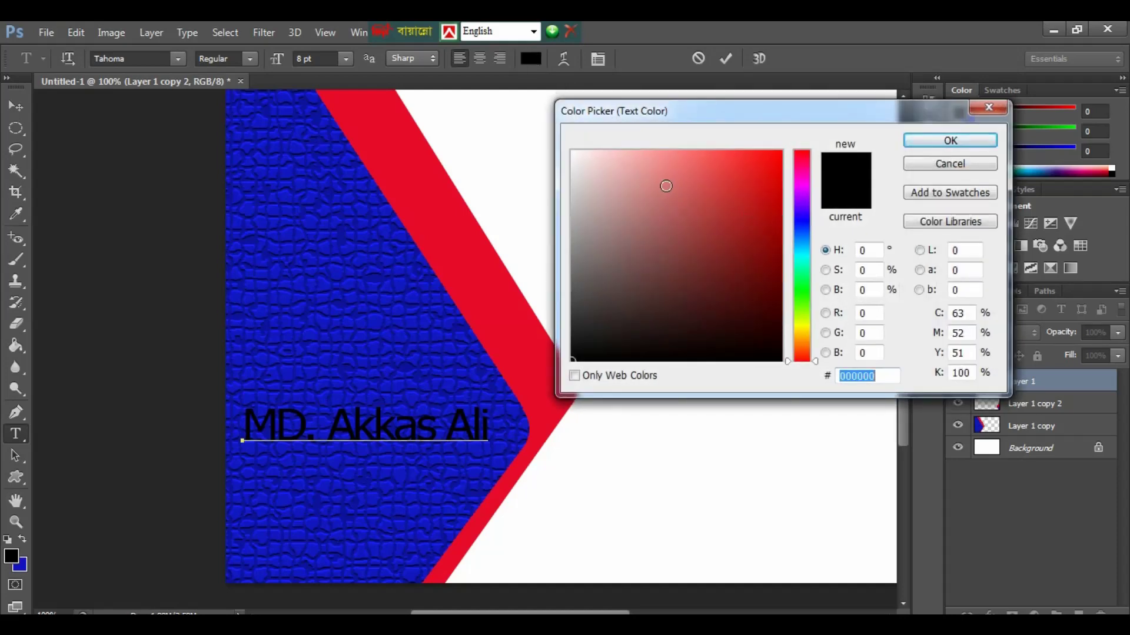
{"action": "left_click", "coordinate": [574, 155]}
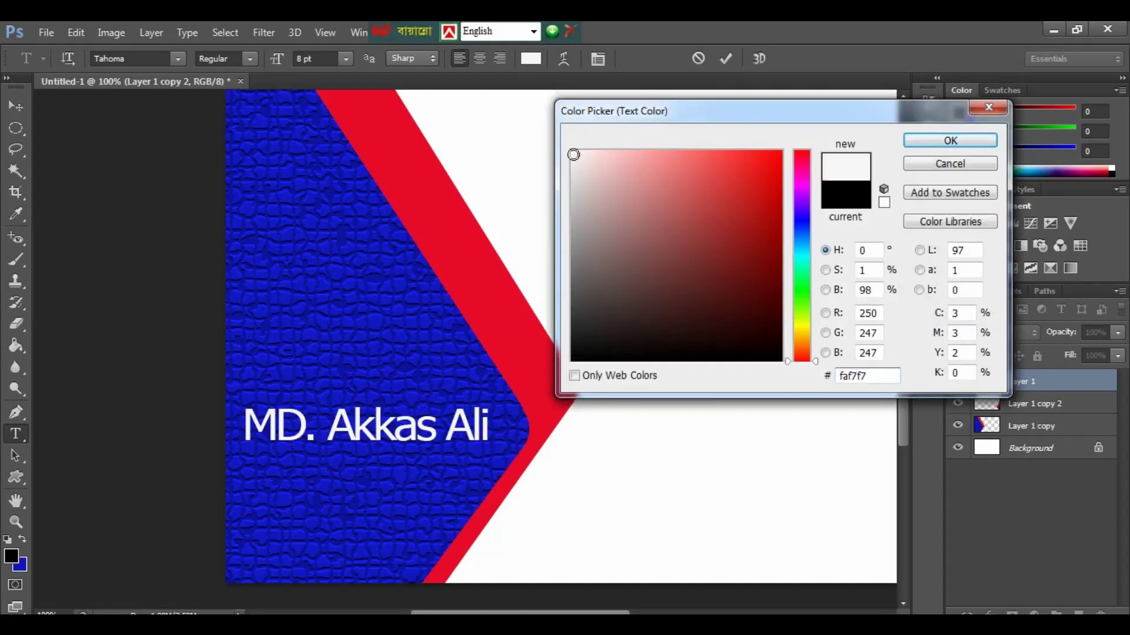
{"action": "left_click", "coordinate": [923, 144]}
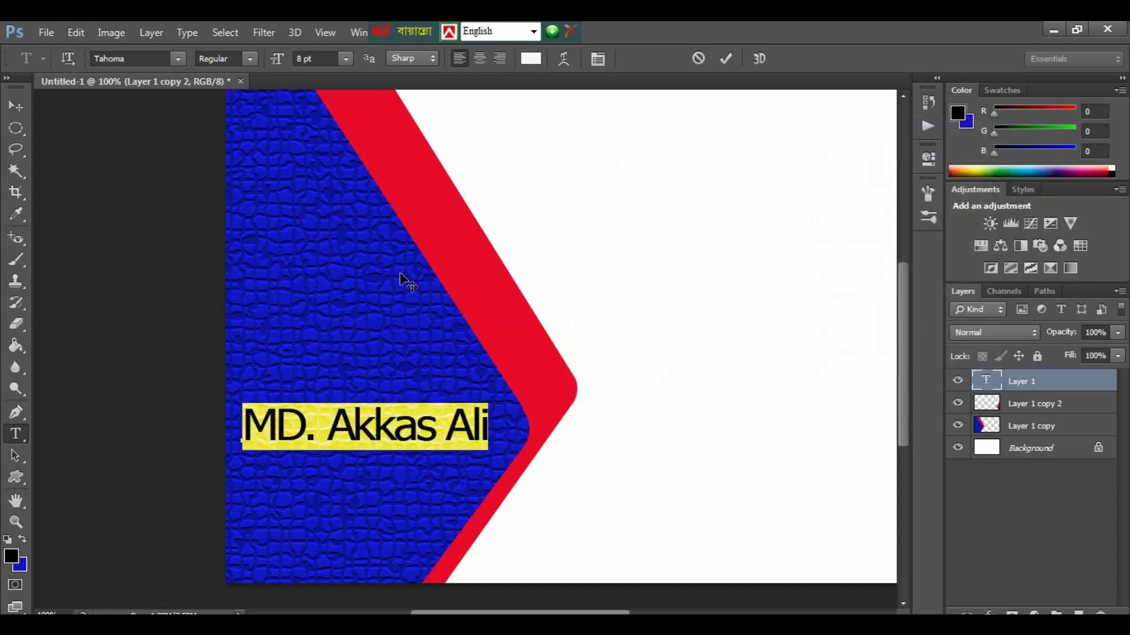
{"action": "left_click", "coordinate": [27, 104]}
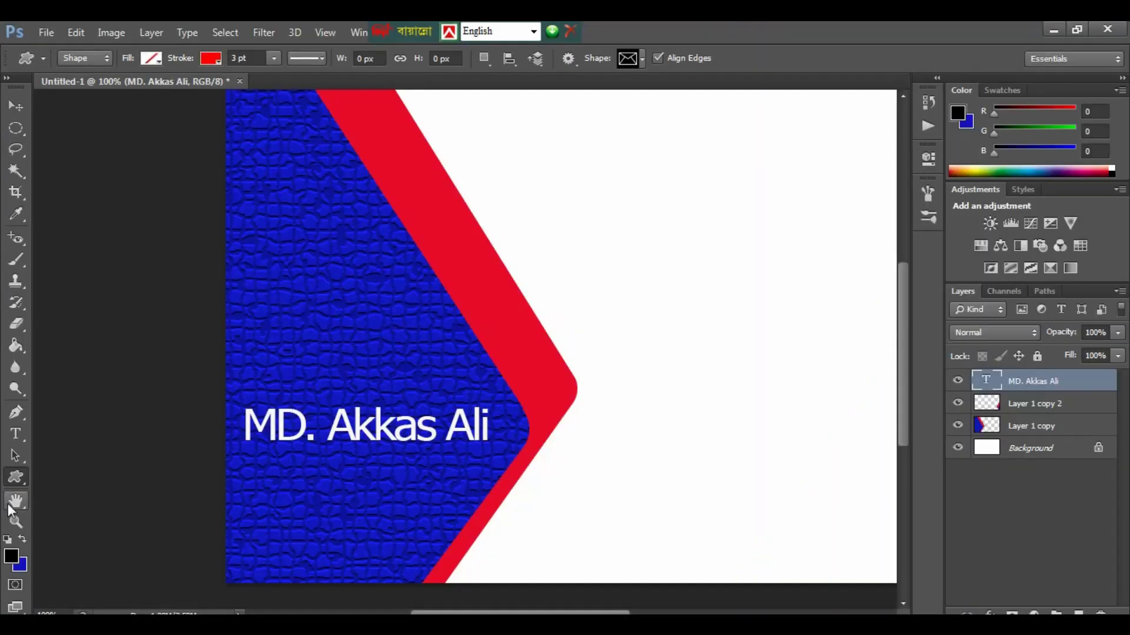
Draw a red-stroked circle with the Ellipse Tool and move it up just above the name.
{"action": "right_click", "coordinate": [16, 477]}
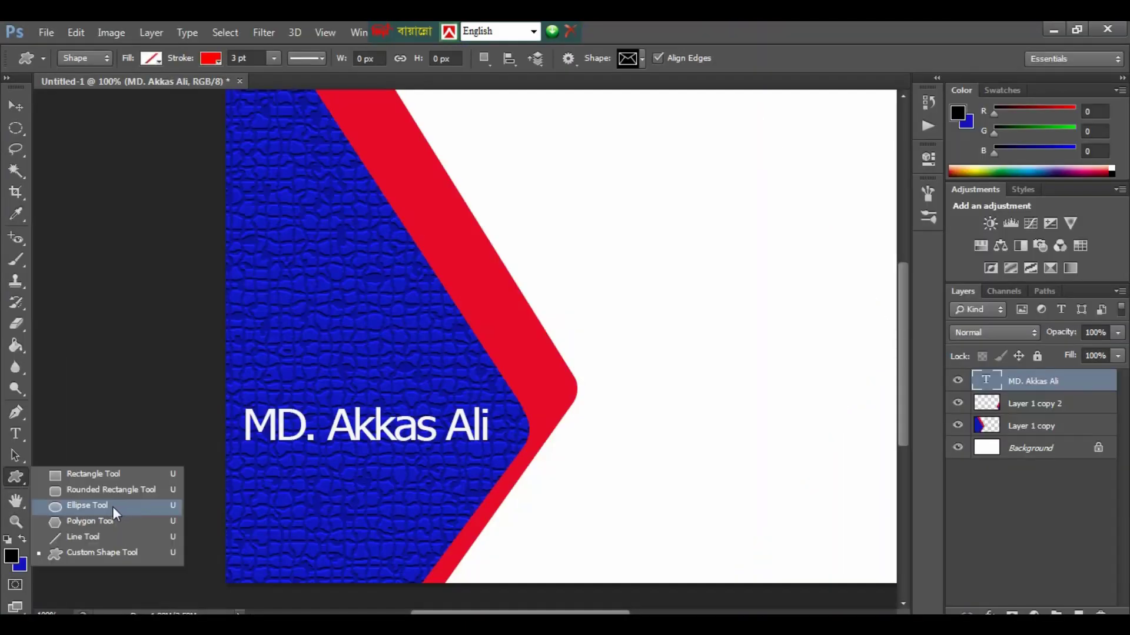
{"action": "left_click", "coordinate": [112, 506]}
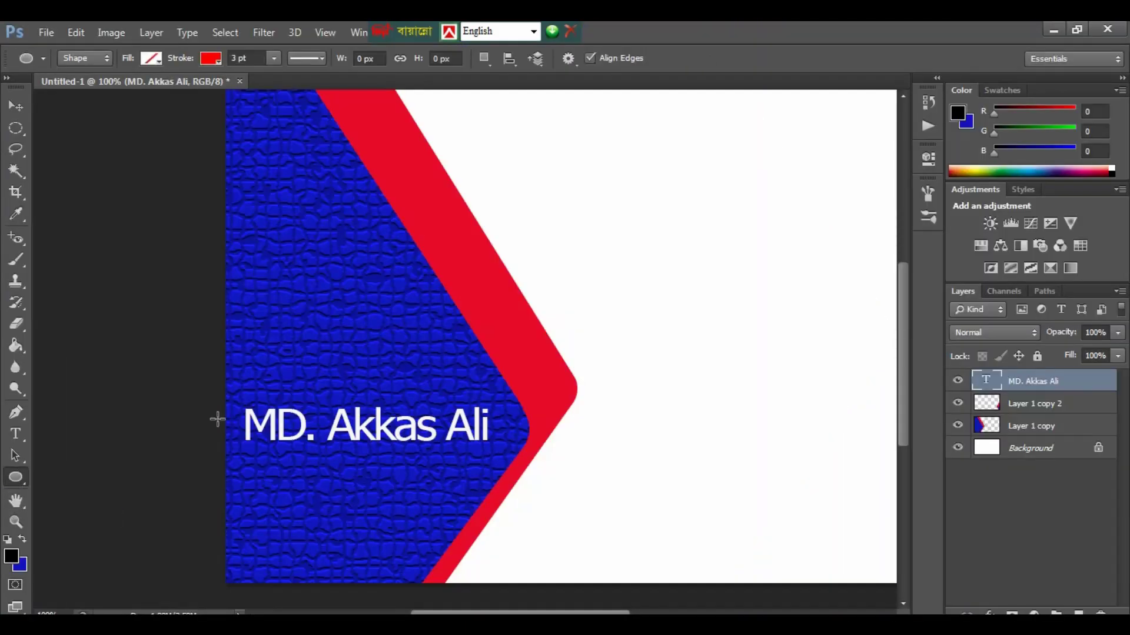
{"action": "left_click_drag", "start_coordinate": [304, 297], "coordinate": [447, 440]}
{"action": "key", "text": "v"}
{"action": "left_click_drag", "start_coordinate": [384, 303], "coordinate": [377, 273]}
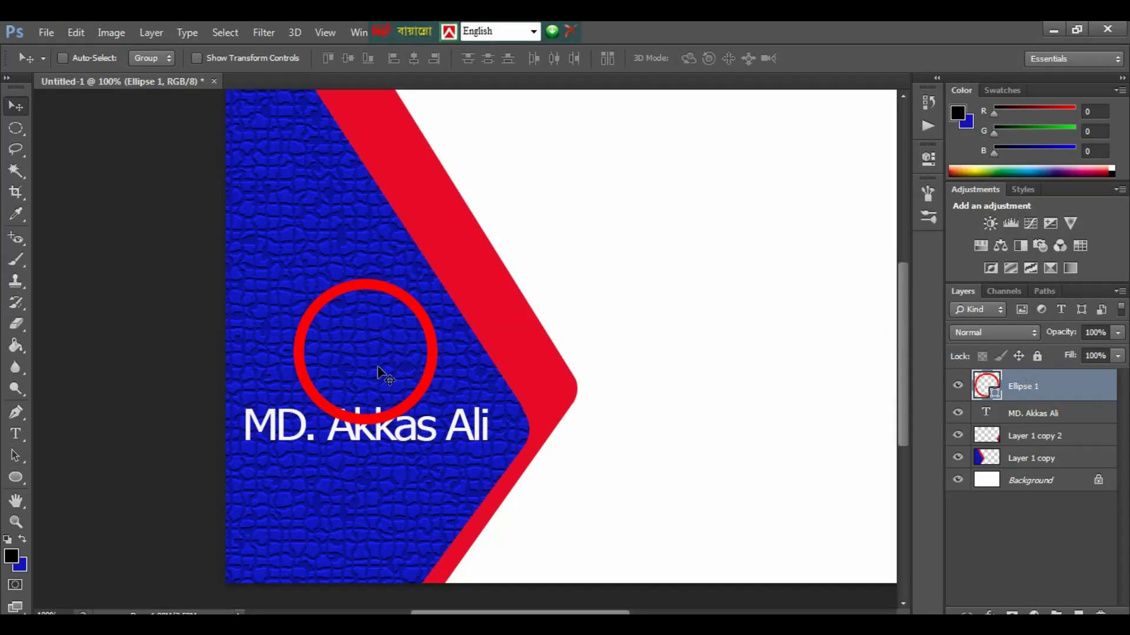
{"action": "left_click", "coordinate": [16, 434]}
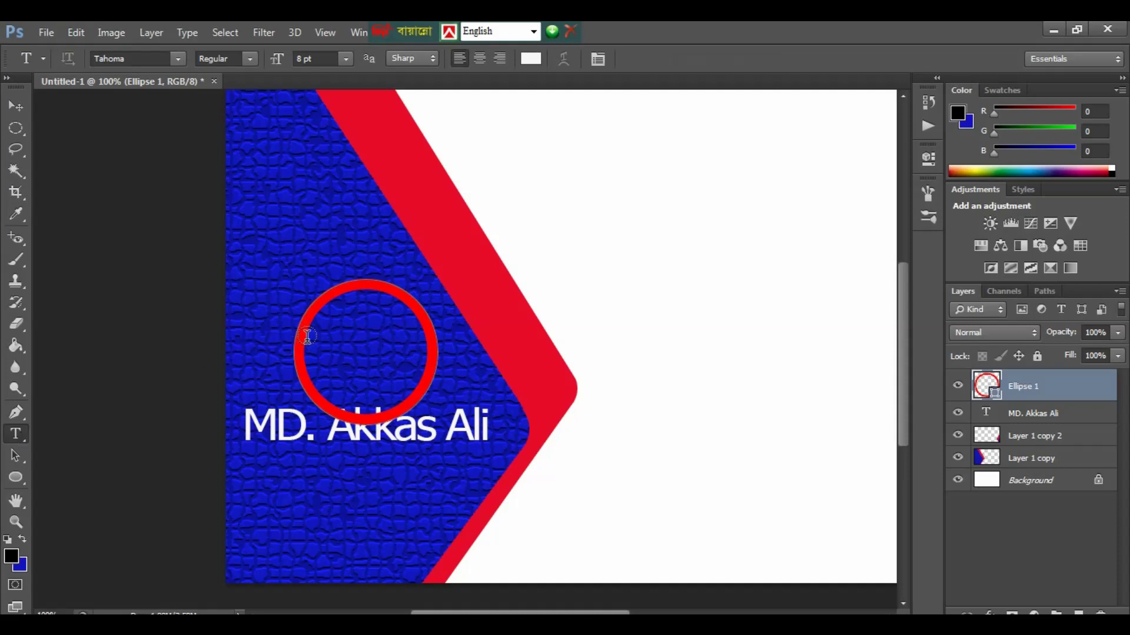
Type the '... editing Photoshop' tagline along the top of the red ring's path.
{"action": "left_click", "coordinate": [297, 372]}
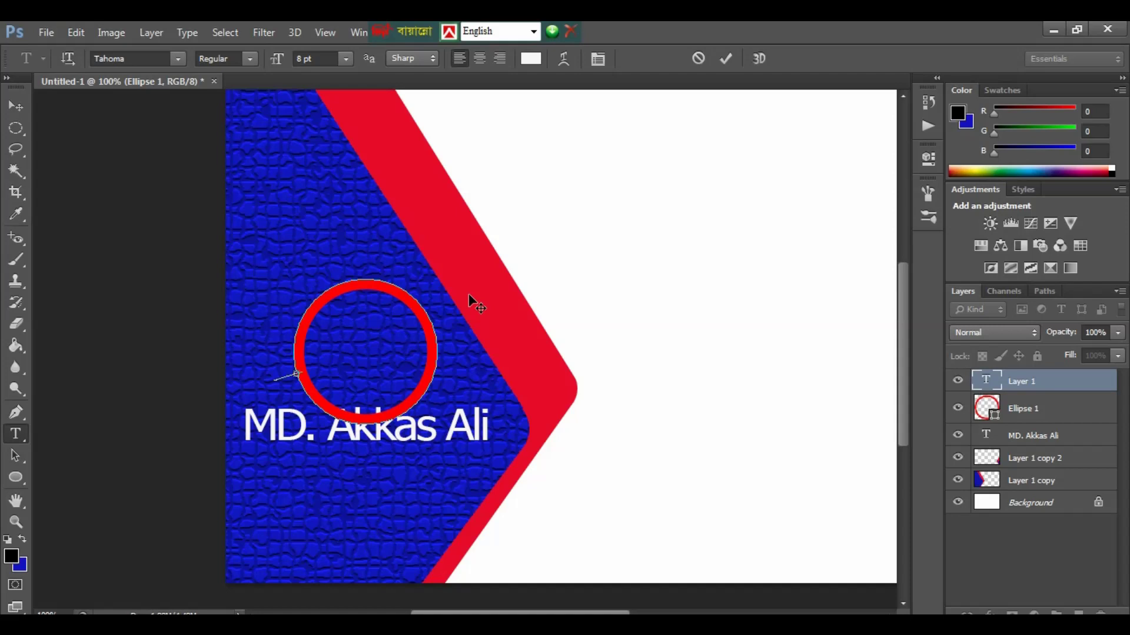
{"action": "type", "text": "Akka"}
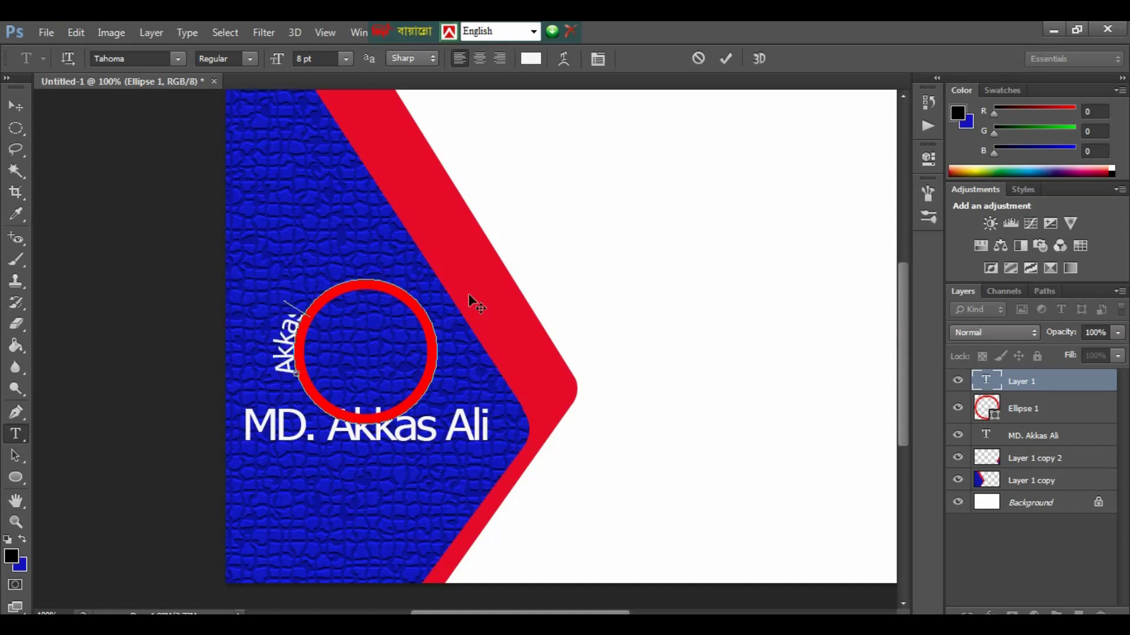
{"action": "type", "text": "s editing Pho"}
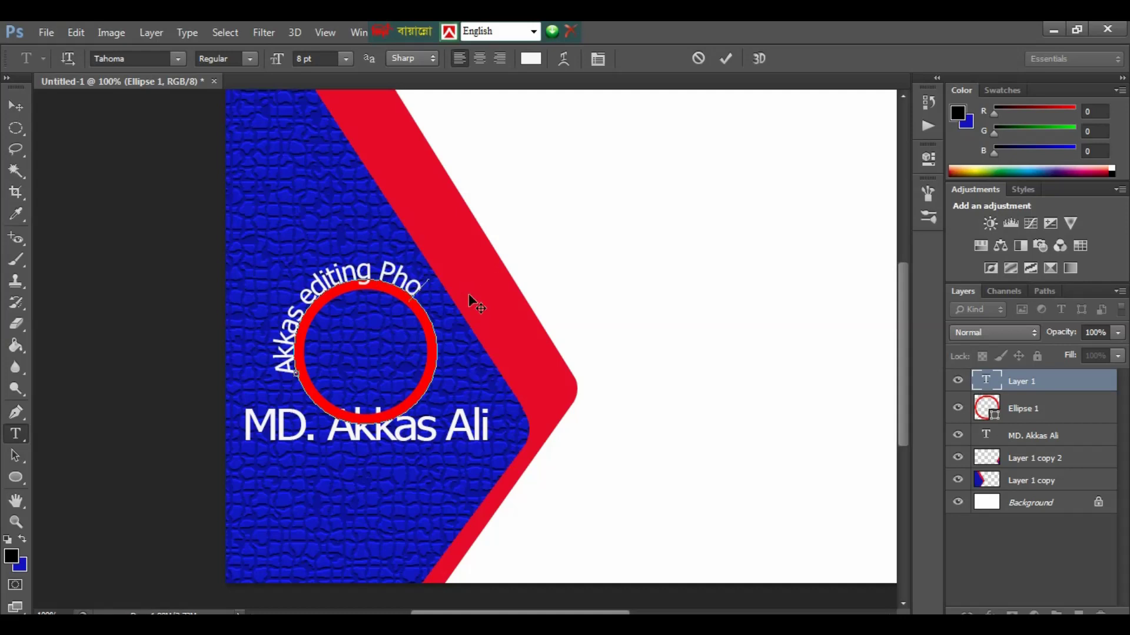
{"action": "type", "text": "toshop"}
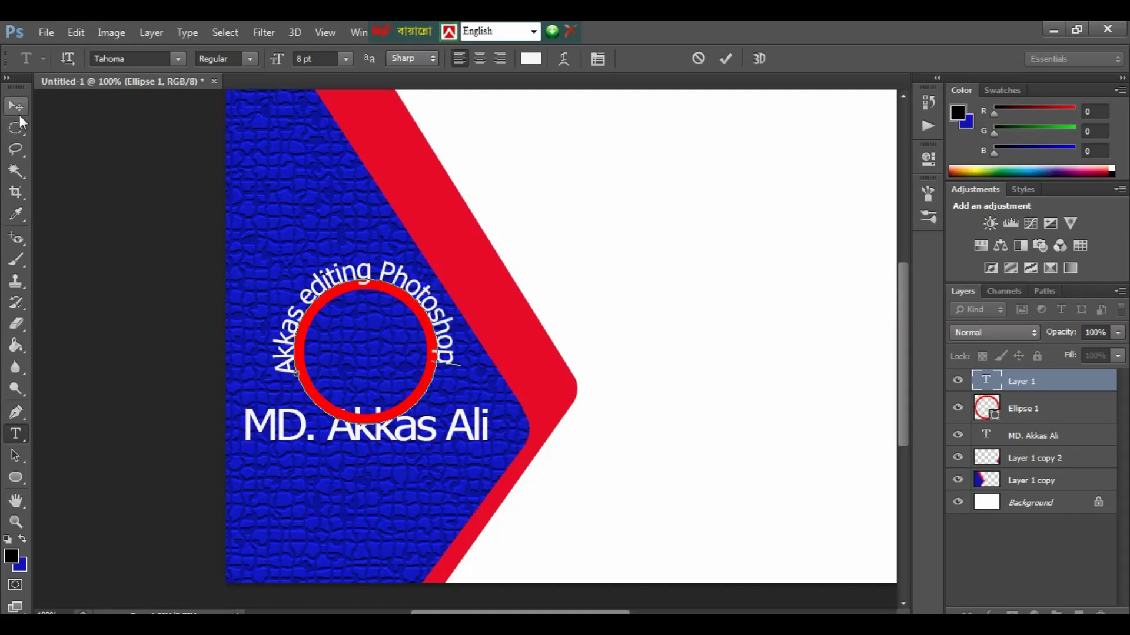
{"action": "left_click", "coordinate": [16, 106]}
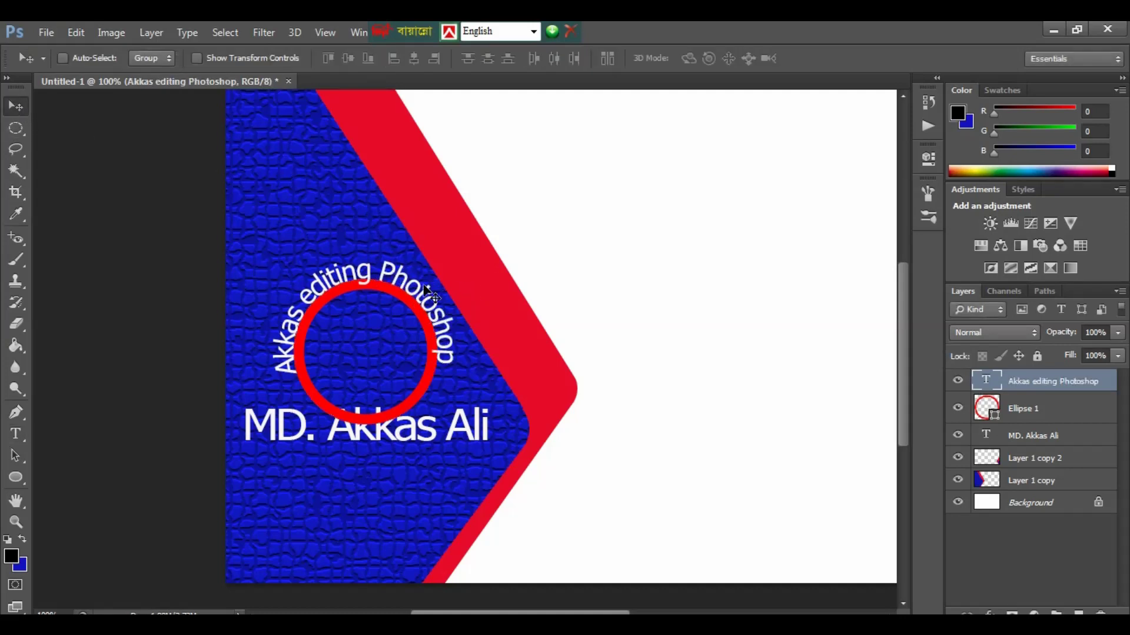
Move the curved text down and rotate it slightly with Free Transform.
{"action": "left_click_drag", "start_coordinate": [399, 298], "coordinate": [398, 331]}
{"action": "key", "text": "ctrl+t"}
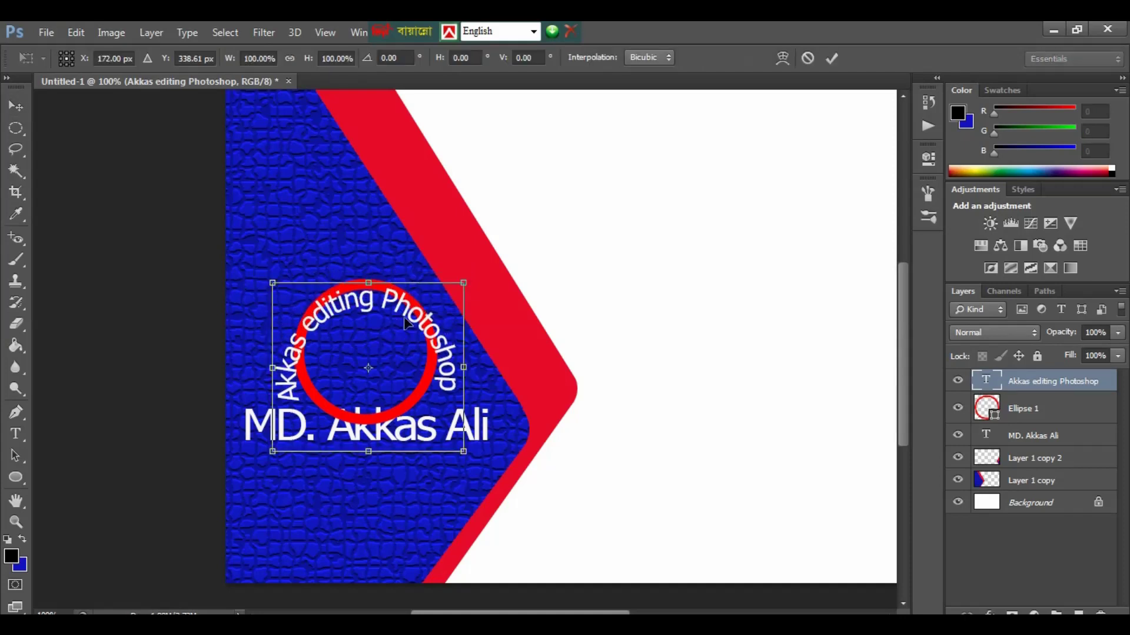
{"action": "left_click_drag", "start_coordinate": [496, 276], "coordinate": [506, 285]}
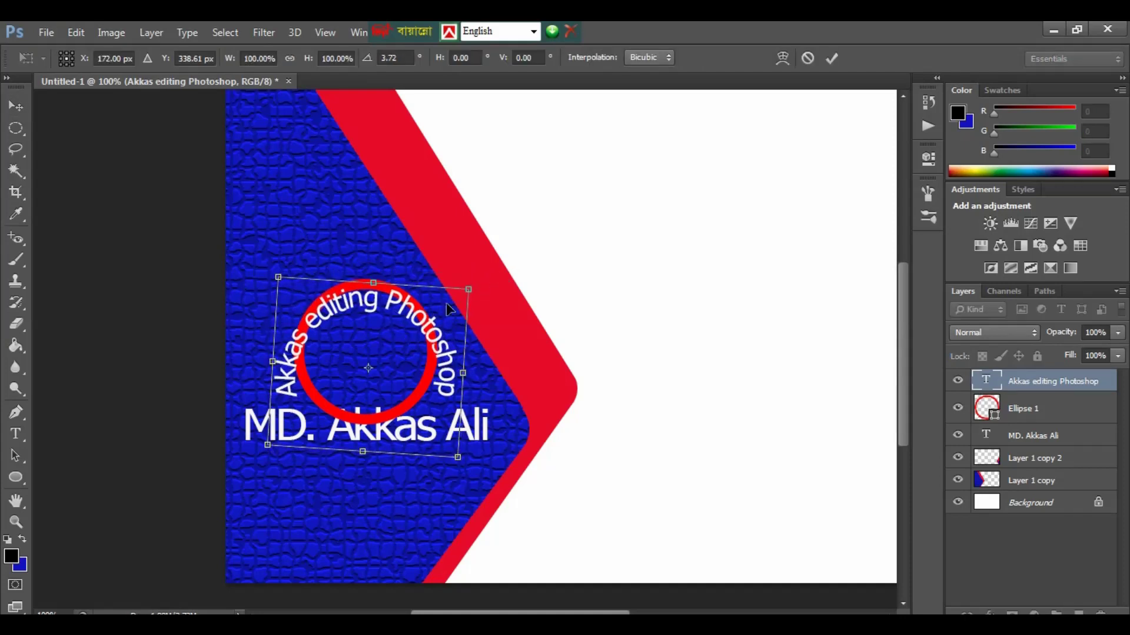
{"action": "key", "text": "Return"}
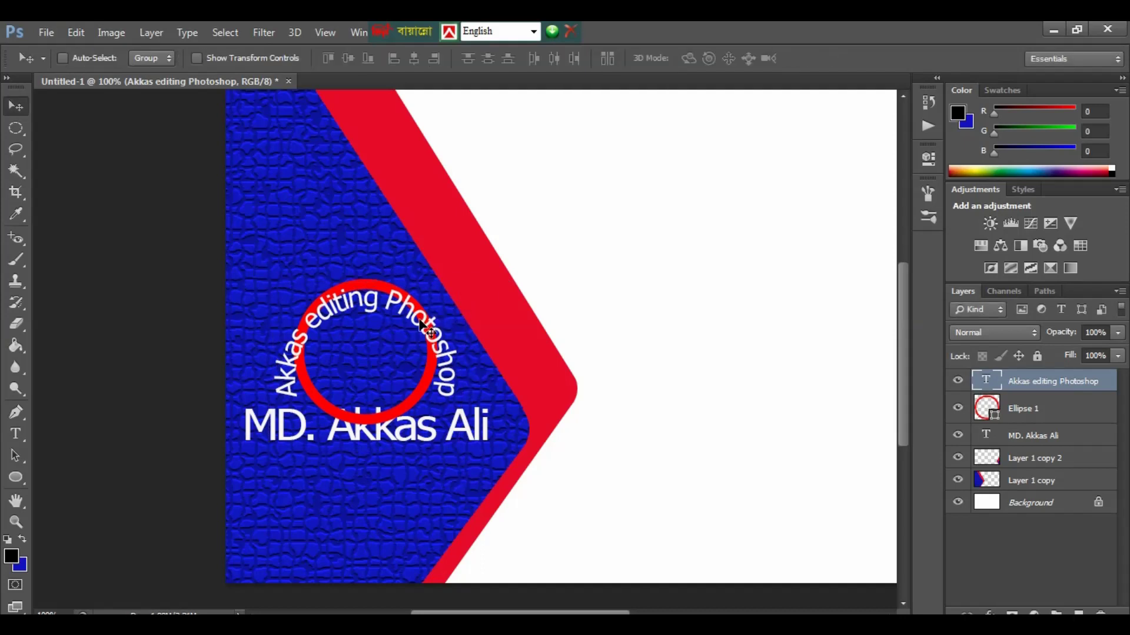
{"action": "left_click_drag", "start_coordinate": [423, 324], "coordinate": [421, 330]}
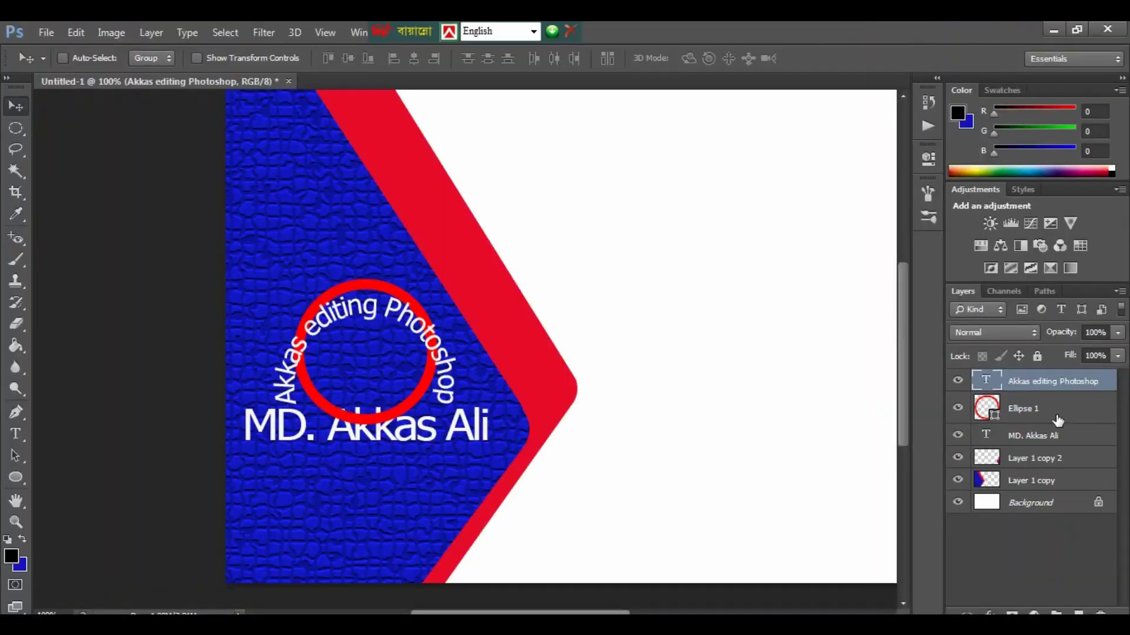
Delete the Ellipse 1 shape layer holding the red ring.
{"action": "left_click", "coordinate": [1058, 419]}
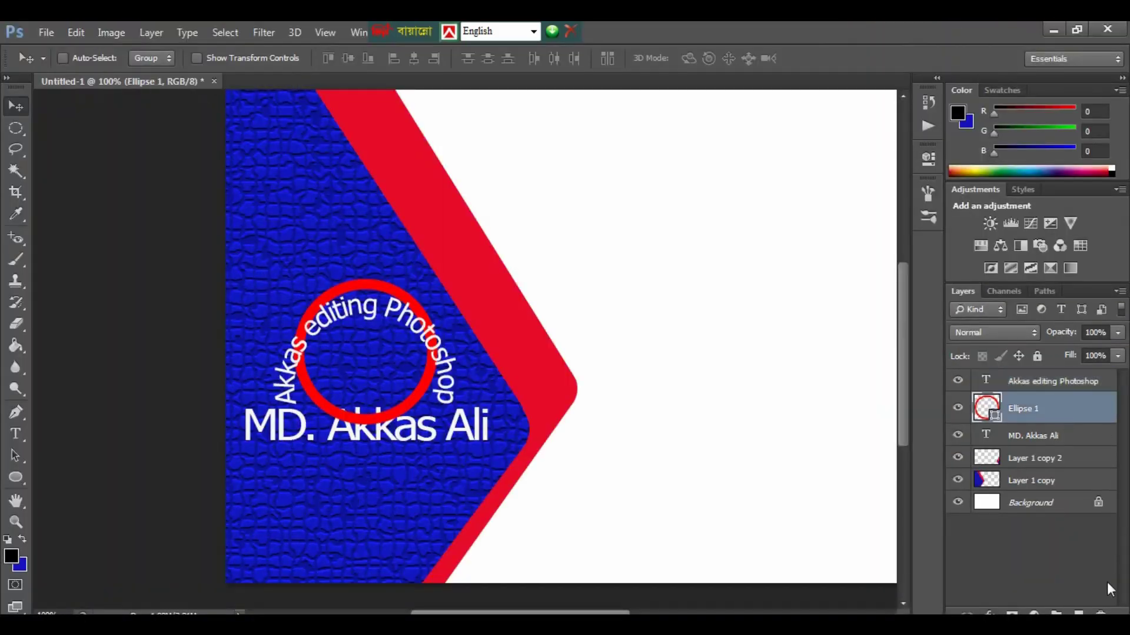
{"action": "left_click", "coordinate": [1100, 612]}
{"action": "left_click", "coordinate": [505, 264]}
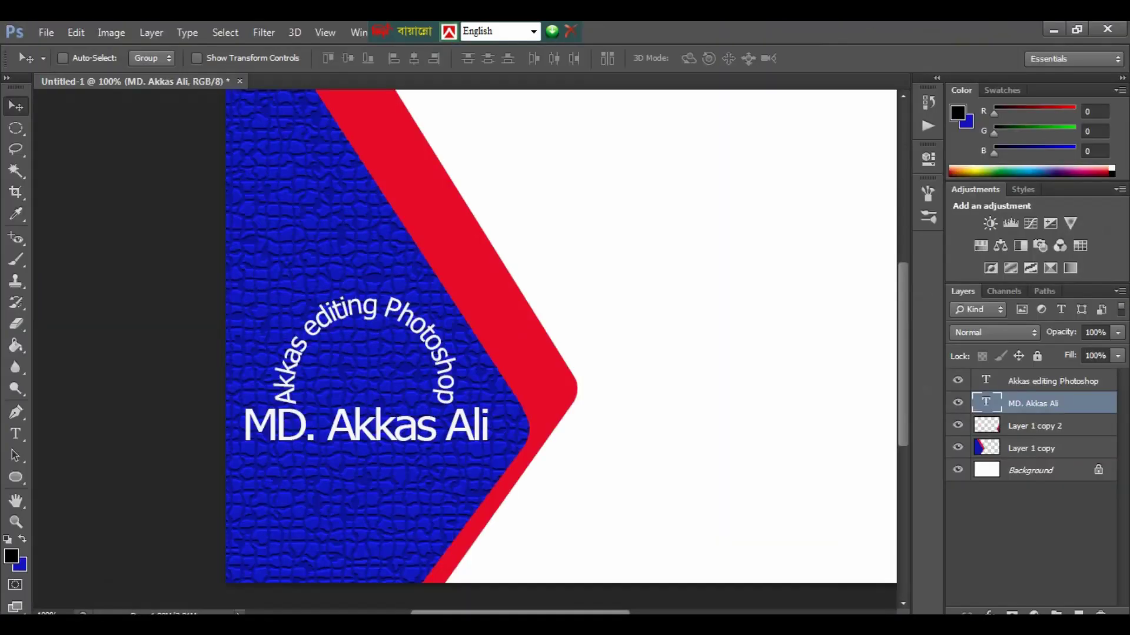
Add a deepened Bevel & Emboss to the name layer through Blending Options.
{"action": "left_click", "coordinate": [990, 611]}
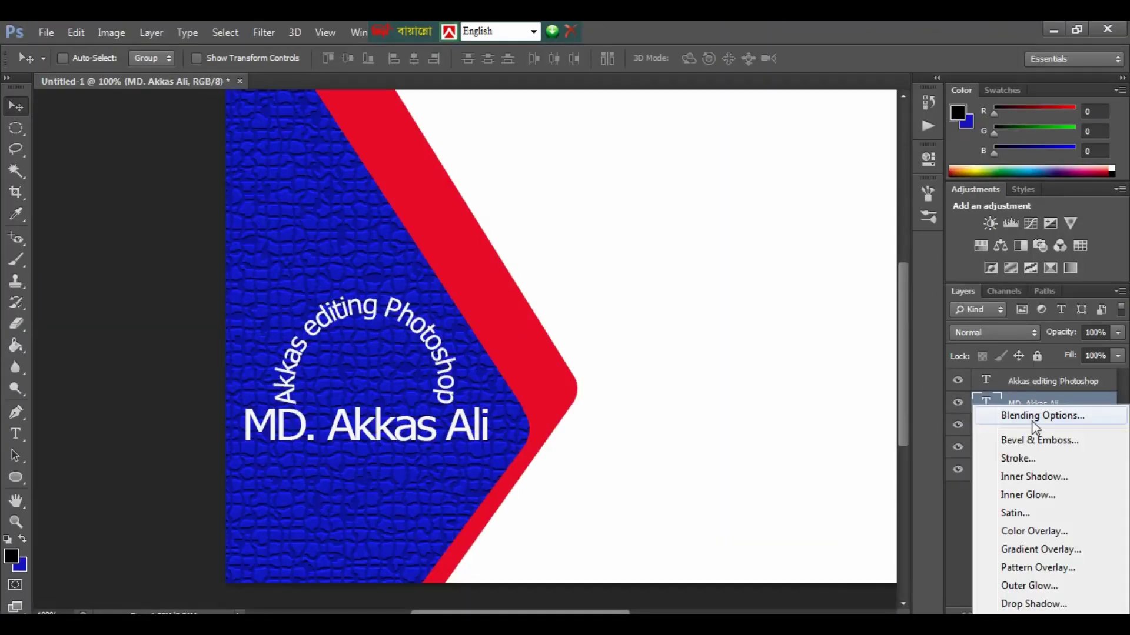
{"action": "left_click", "coordinate": [1034, 422]}
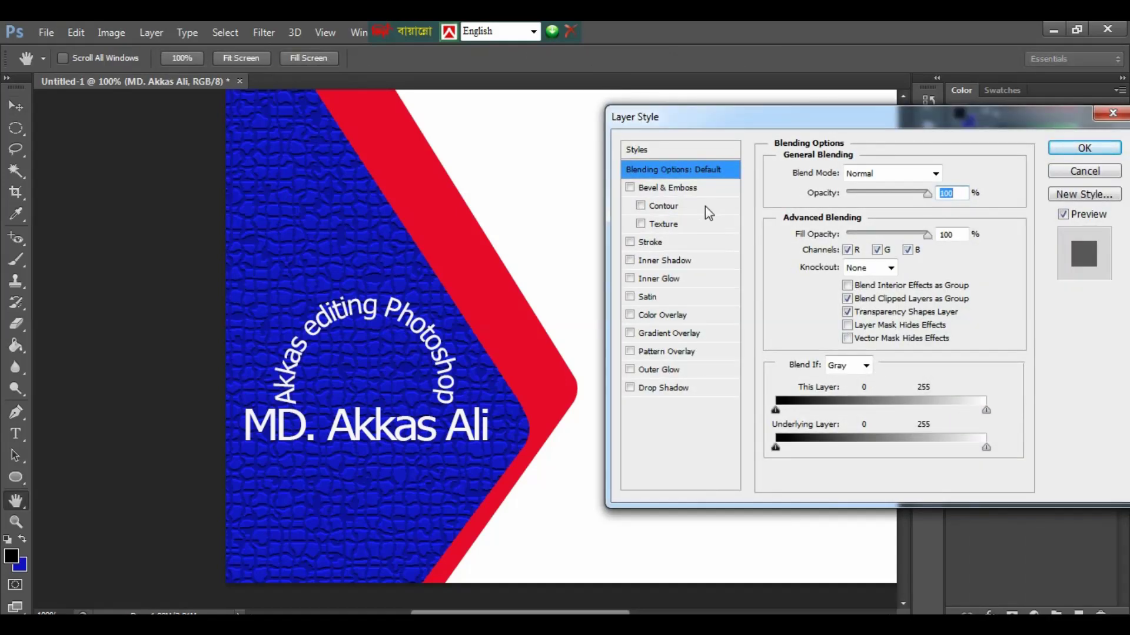
{"action": "left_click", "coordinate": [690, 189]}
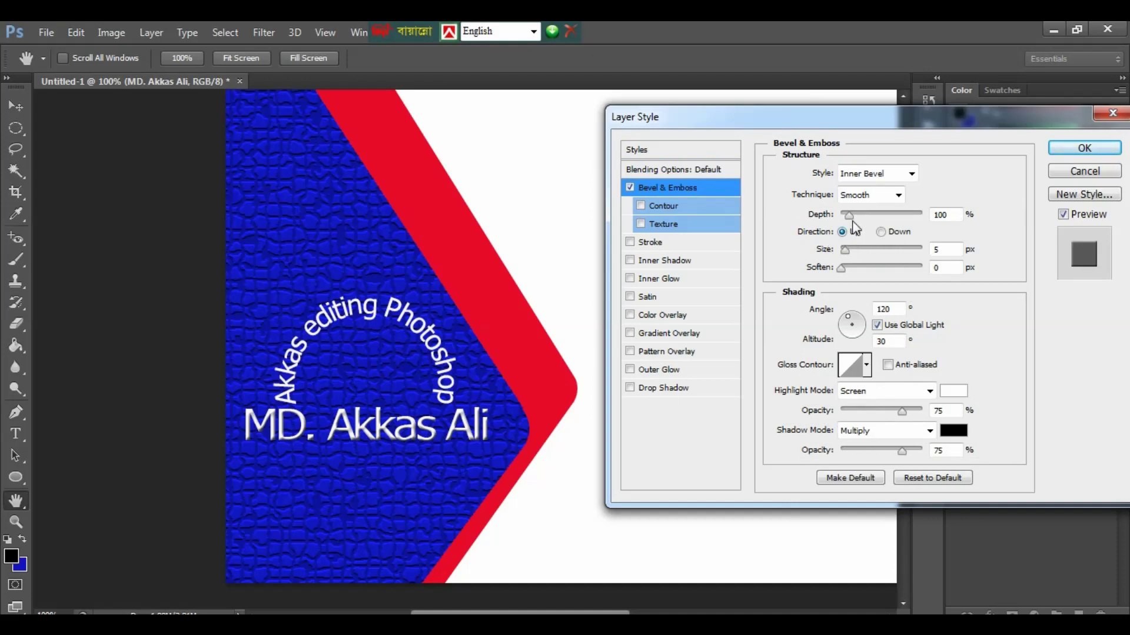
{"action": "left_click_drag", "start_coordinate": [850, 215], "coordinate": [872, 216]}
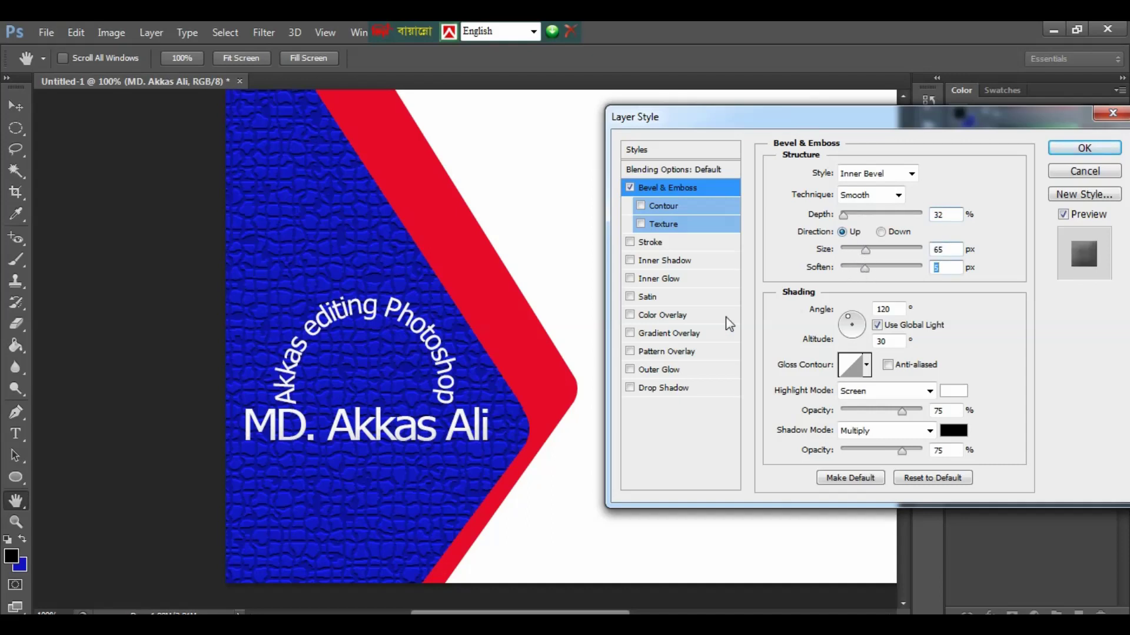
Add a pure red Color Overlay and a Drop Shadow, then apply the layer style.
{"action": "left_click", "coordinate": [662, 315]}
{"action": "left_click", "coordinate": [949, 172]}
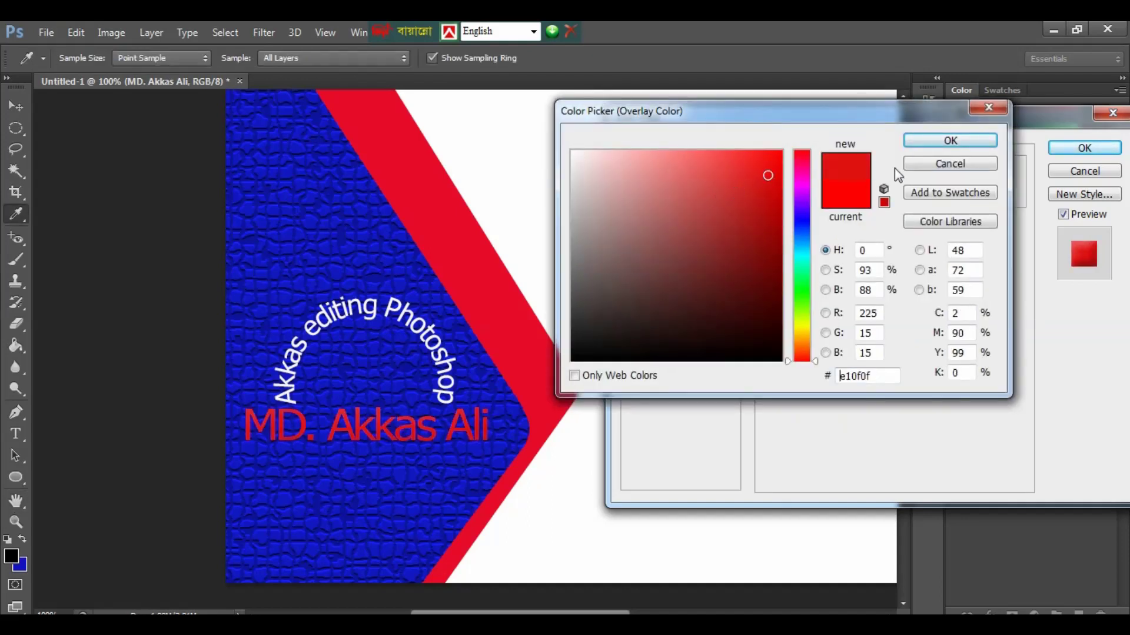
{"action": "left_click_drag", "start_coordinate": [576, 151], "coordinate": [781, 152]}
{"action": "left_click", "coordinate": [950, 140]}
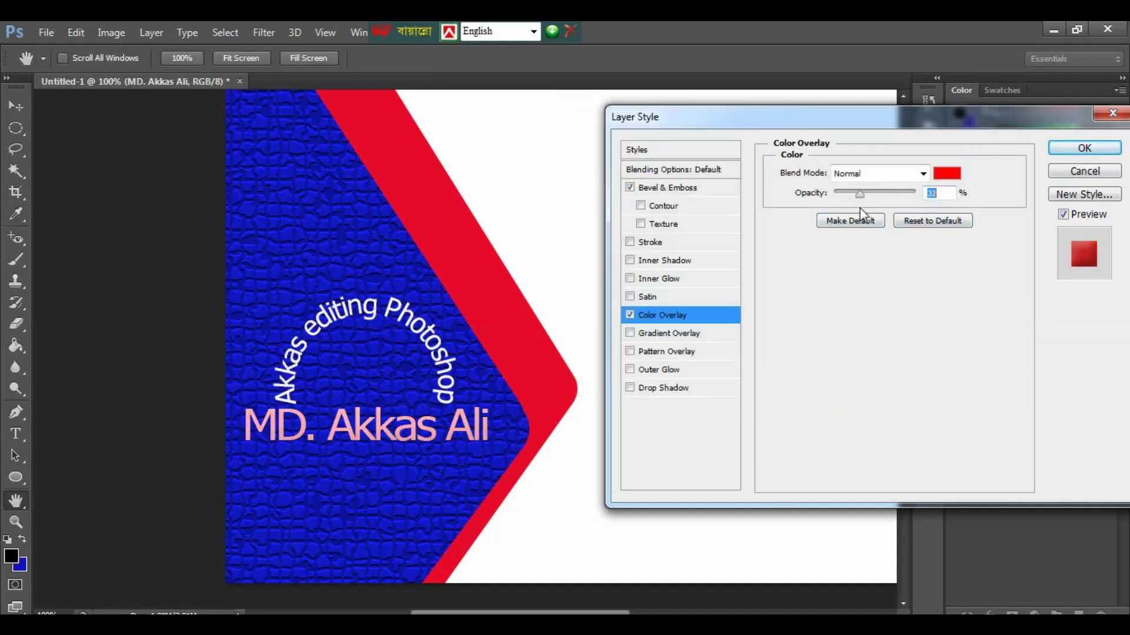
{"action": "left_click", "coordinate": [677, 388]}
{"action": "left_click", "coordinate": [1084, 149]}
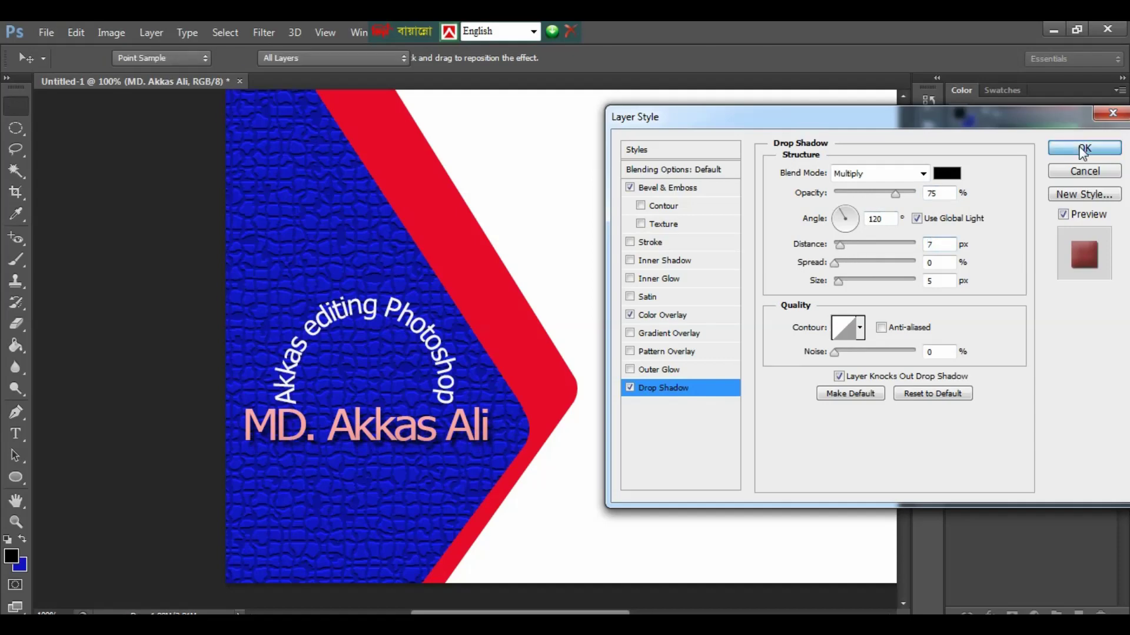
{"action": "key", "text": "ctrl+minus"}
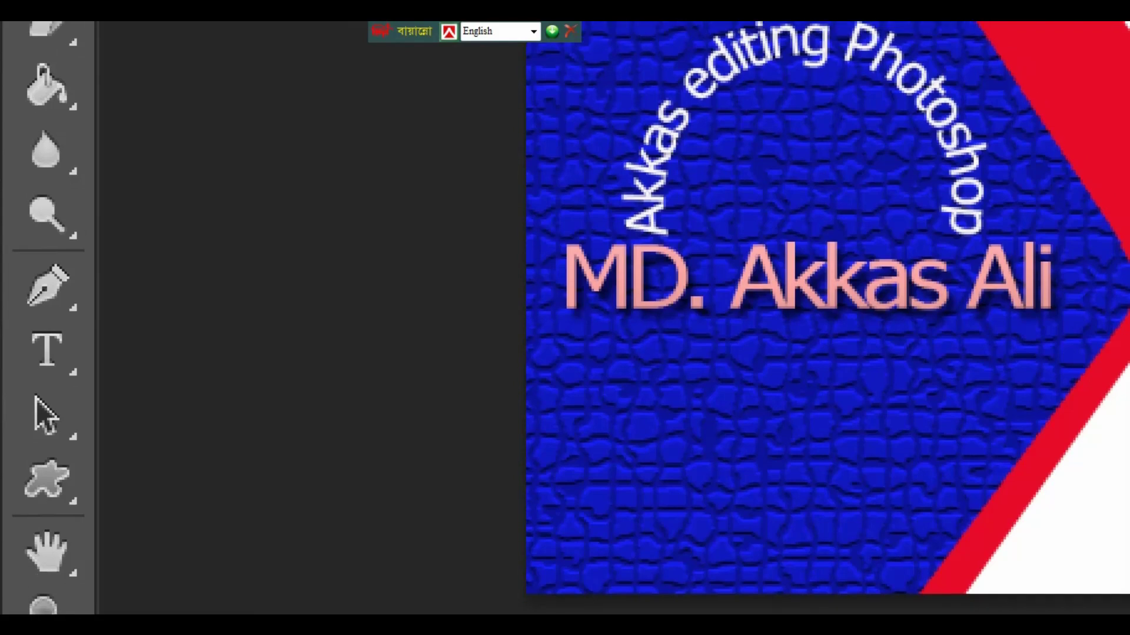
Select the Custom Shape Tool and browse its shape picker.
{"action": "left_click", "coordinate": [18, 438]}
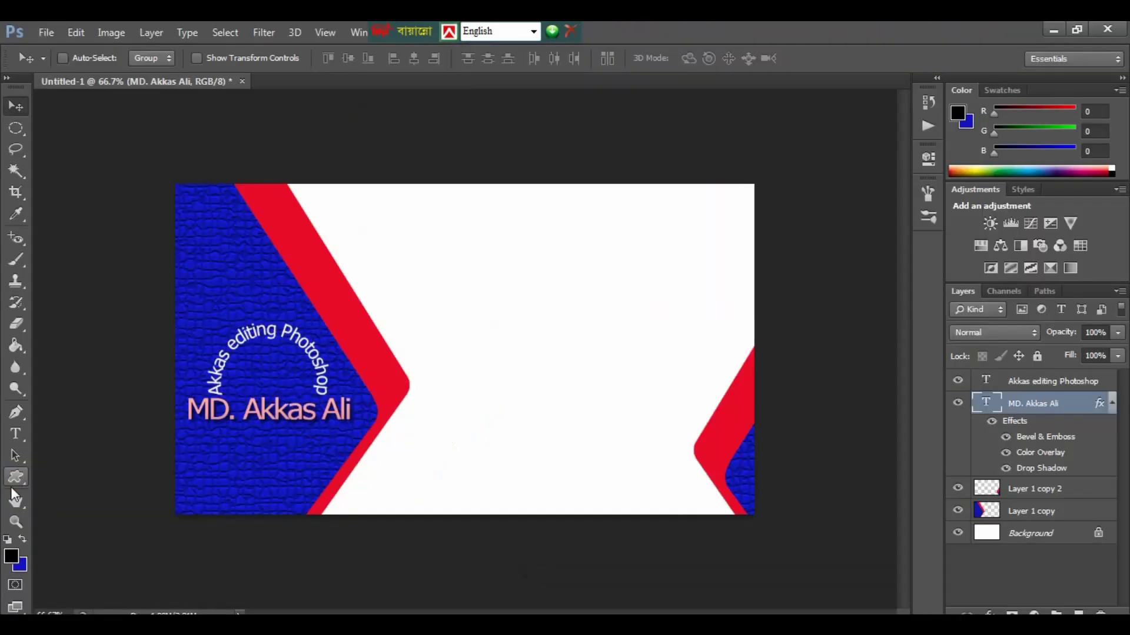
{"action": "left_click", "coordinate": [13, 482]}
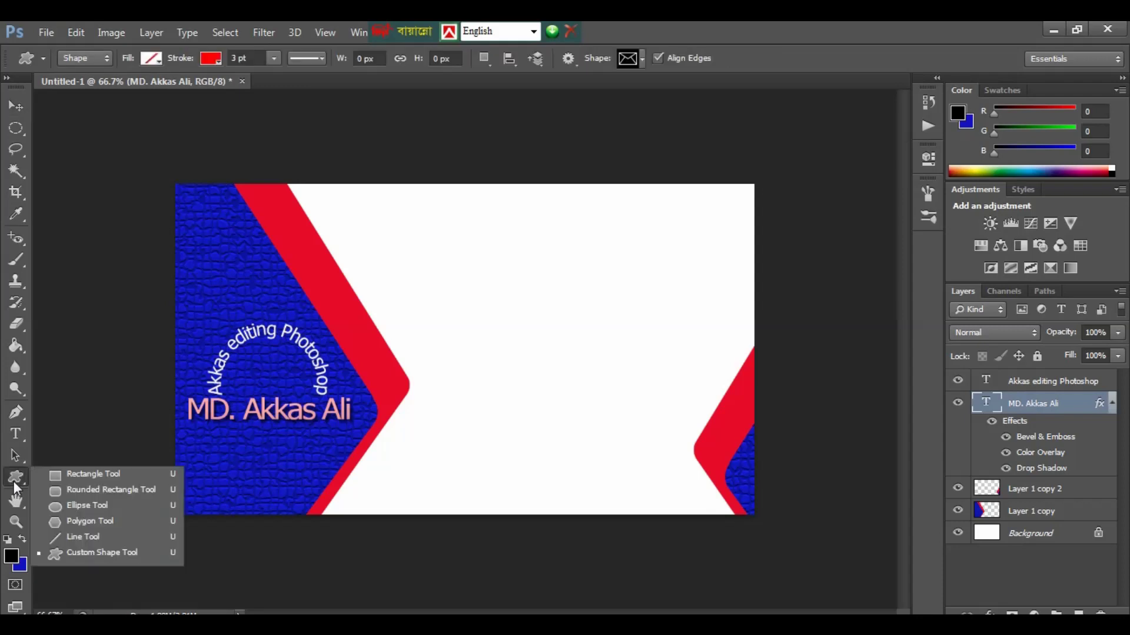
{"action": "left_click", "coordinate": [82, 556]}
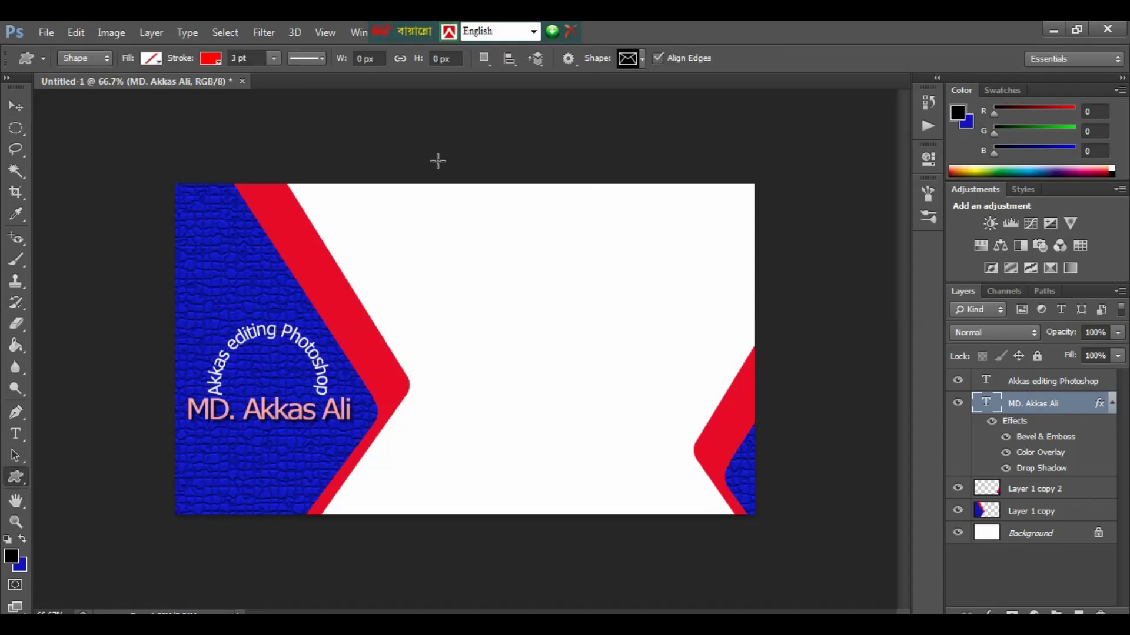
{"action": "left_click", "coordinate": [643, 60]}
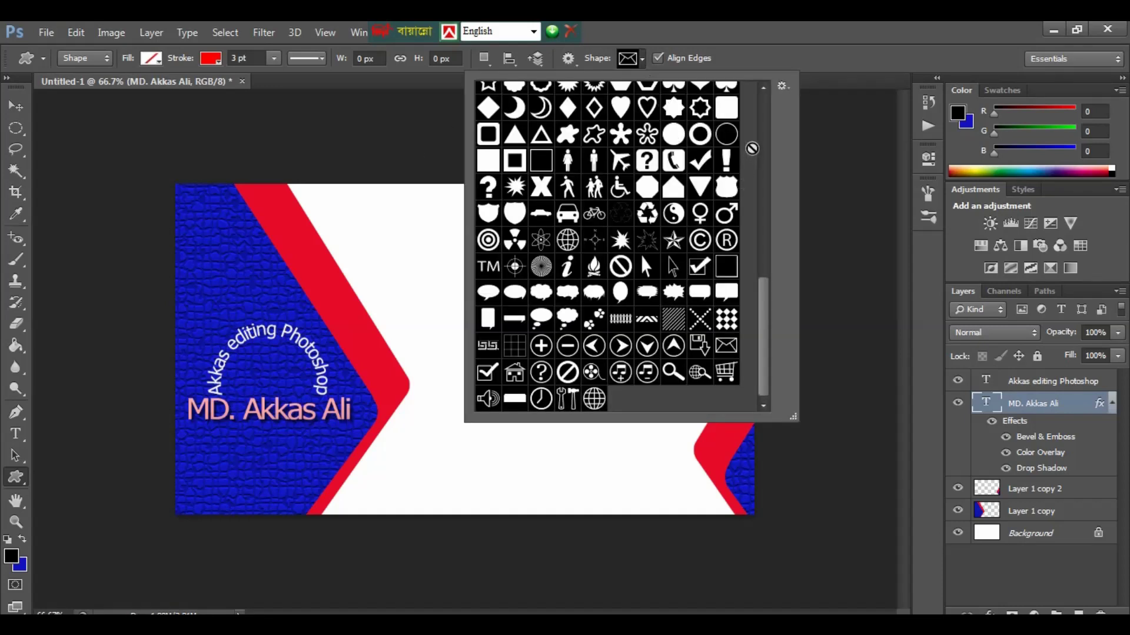
{"action": "left_click_drag", "start_coordinate": [762, 288], "coordinate": [765, 107]}
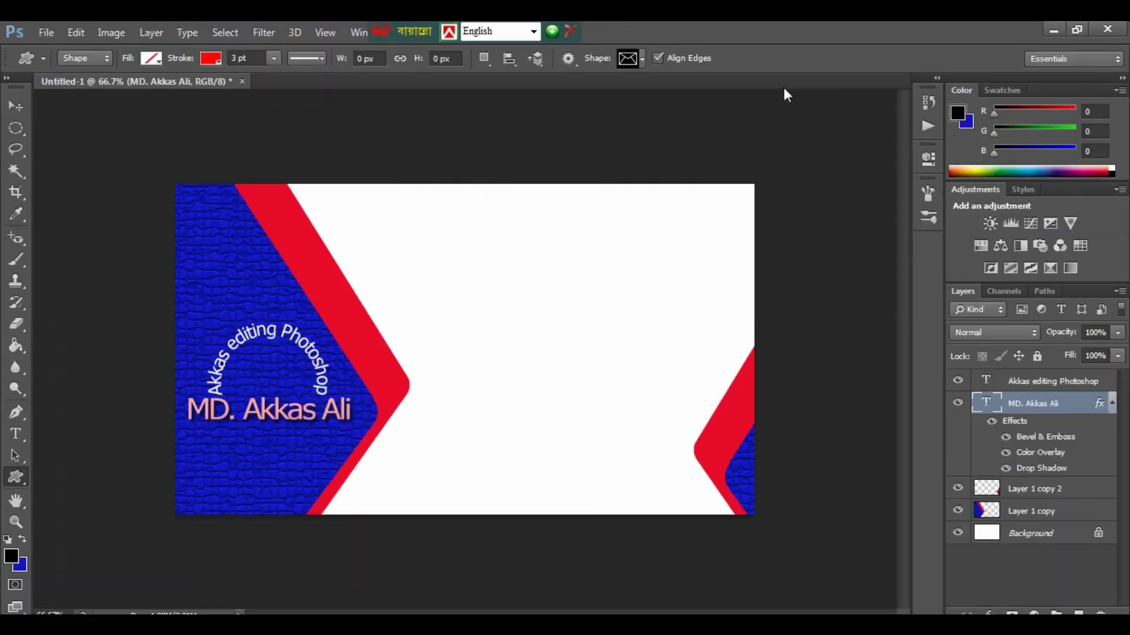
Load the All shape set, replacing the current shapes, and scroll to the phone shapes.
{"action": "left_click", "coordinate": [642, 58]}
{"action": "left_click", "coordinate": [782, 86]}
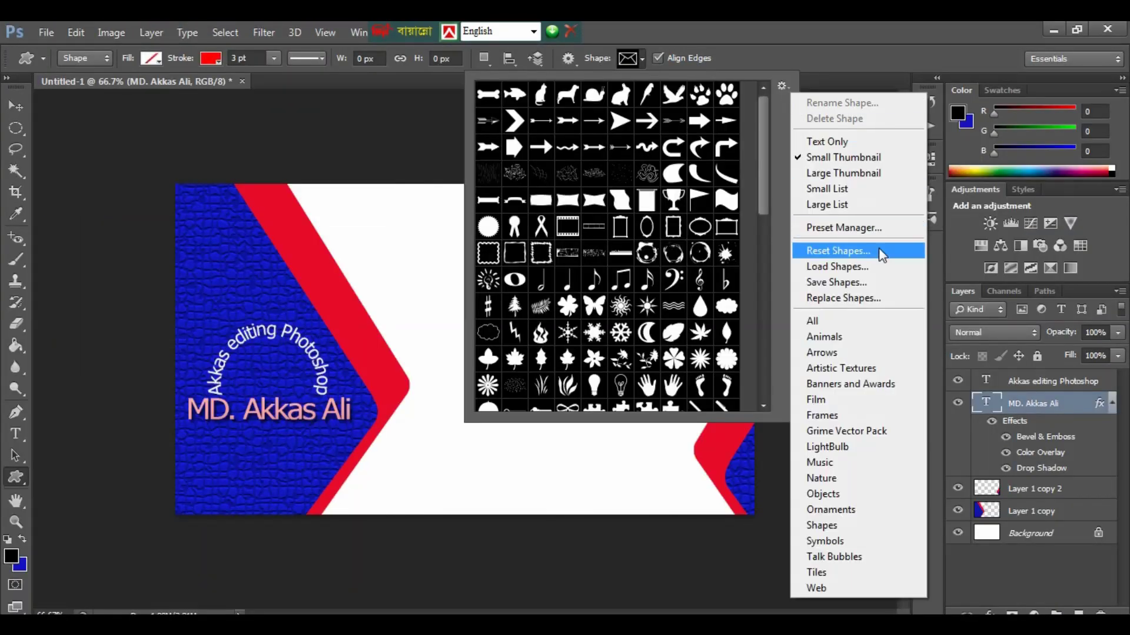
{"action": "left_click", "coordinate": [817, 324]}
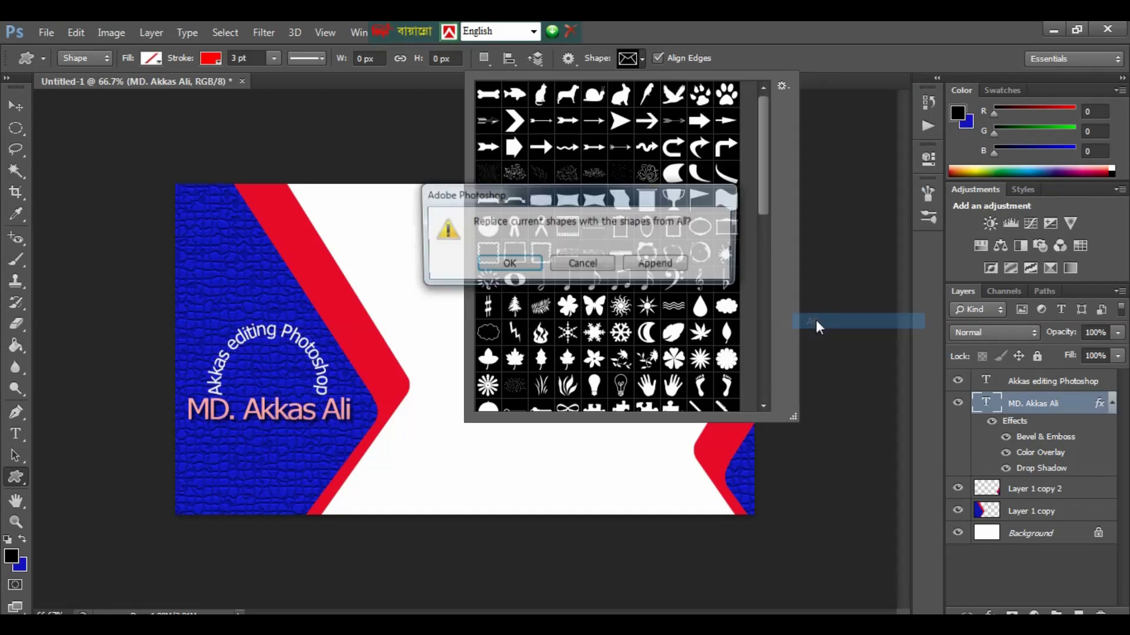
{"action": "left_click", "coordinate": [507, 265]}
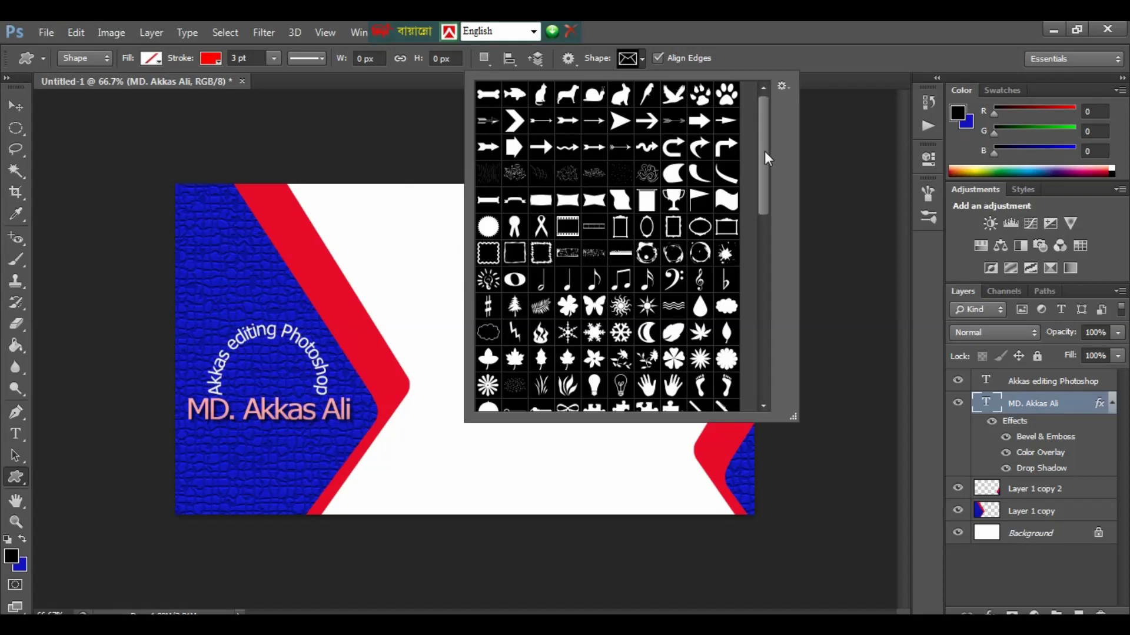
{"action": "mouse_move", "coordinate": [763, 151]}
{"action": "left_mouse_down"}
{"action": "mouse_move", "coordinate": [768, 233]}
{"action": "mouse_move", "coordinate": [765, 142]}
{"action": "left_mouse_up"}
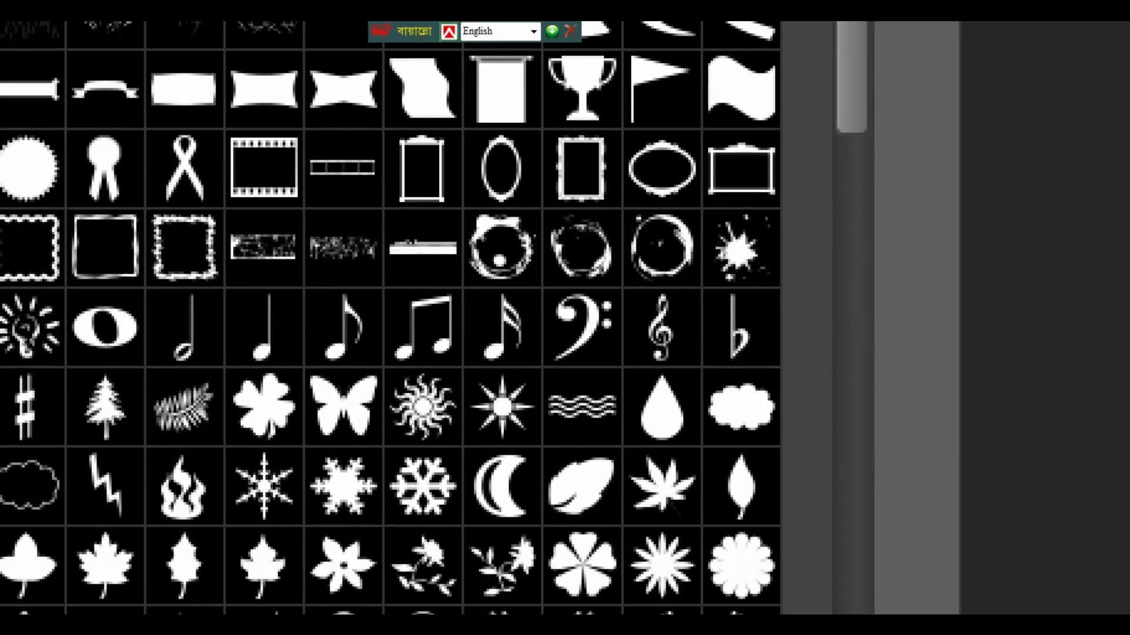
{"action": "left_click", "coordinate": [719, 259]}
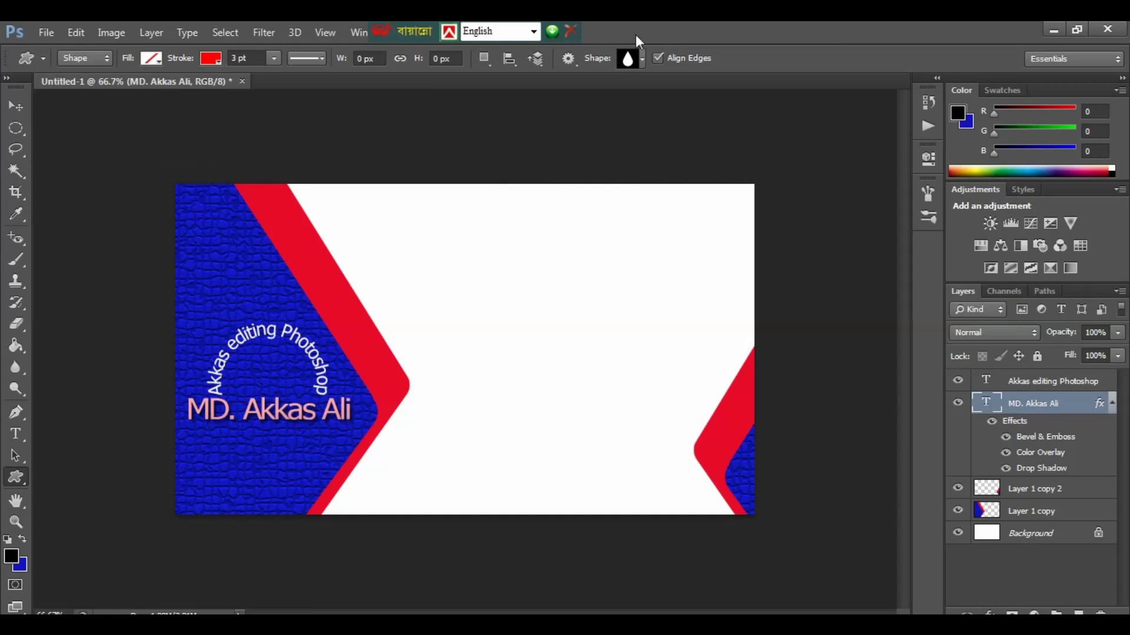
Draw the telephone custom shape near the red stripe with a white outline.
{"action": "left_click", "coordinate": [641, 58]}
{"action": "left_click", "coordinate": [594, 248]}
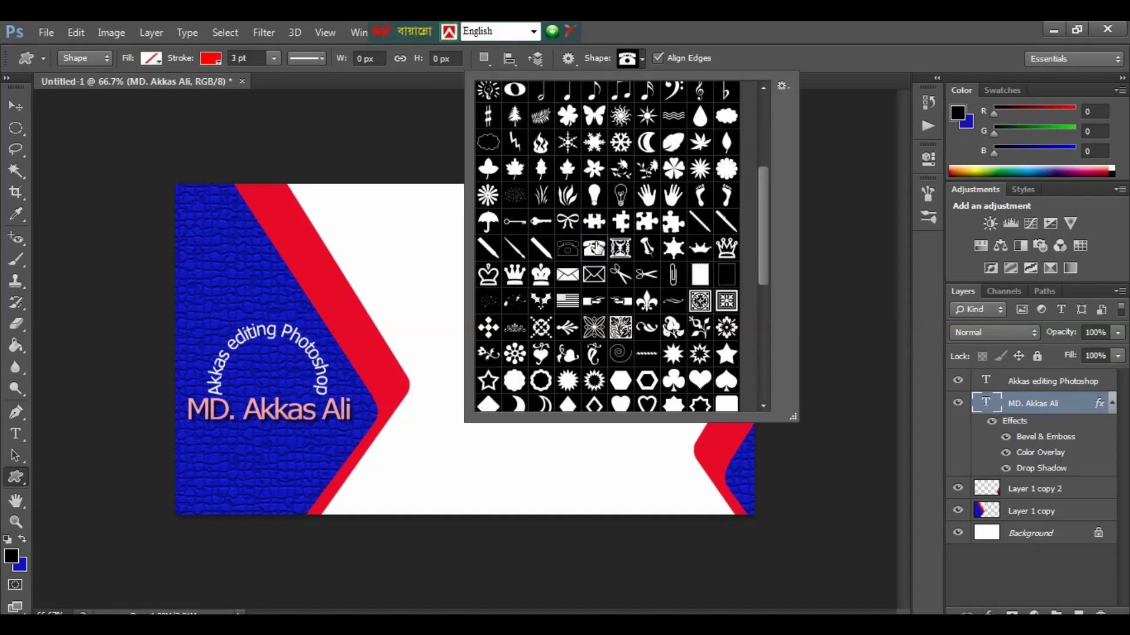
{"action": "left_click", "coordinate": [415, 245]}
{"action": "left_click_drag", "start_coordinate": [276, 214], "coordinate": [307, 241]}
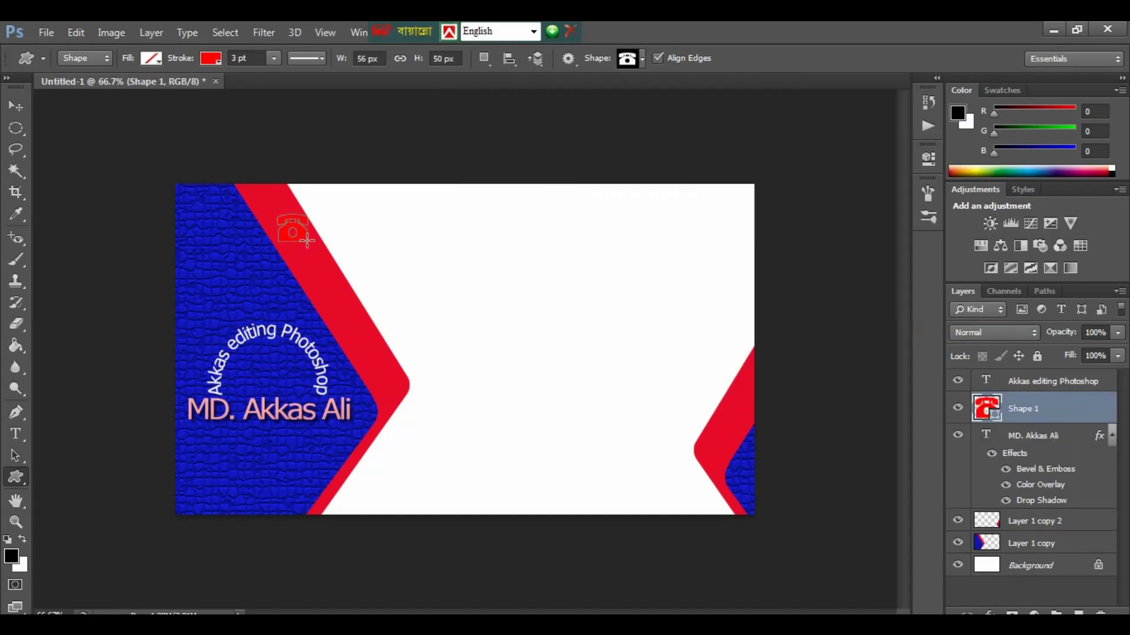
{"action": "left_click", "coordinate": [210, 60]}
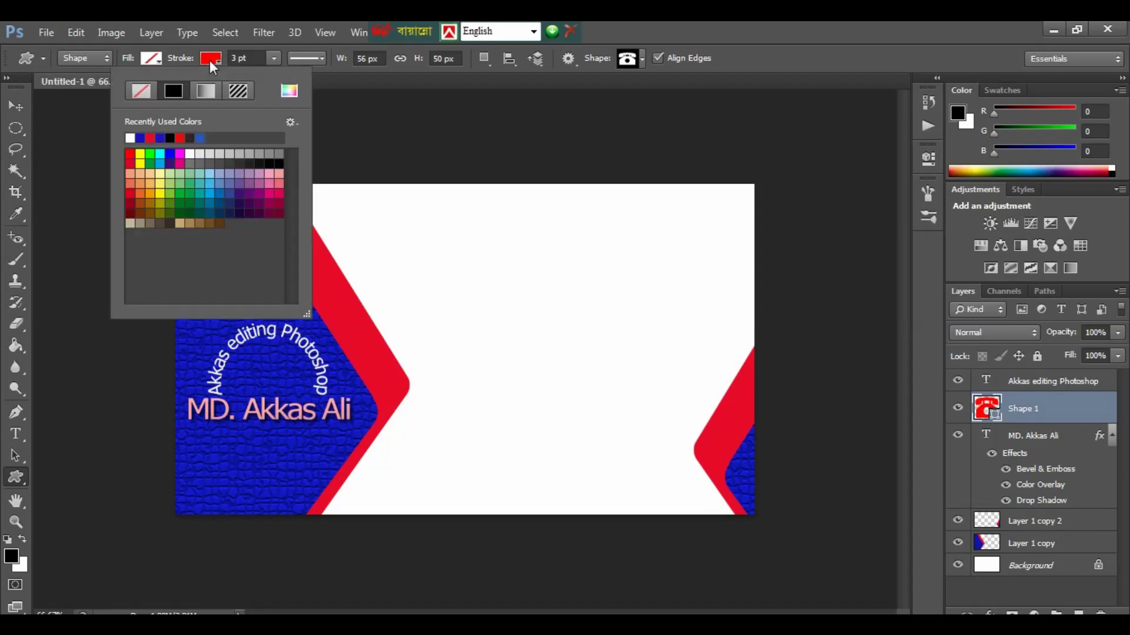
{"action": "left_click", "coordinate": [130, 138]}
{"action": "left_click", "coordinate": [492, 233]}
Shrink the telephone icon slightly and move it up onto the red stripe.
{"action": "key", "text": "ctrl+plus"}
{"action": "key", "text": "ctrl+plus"}
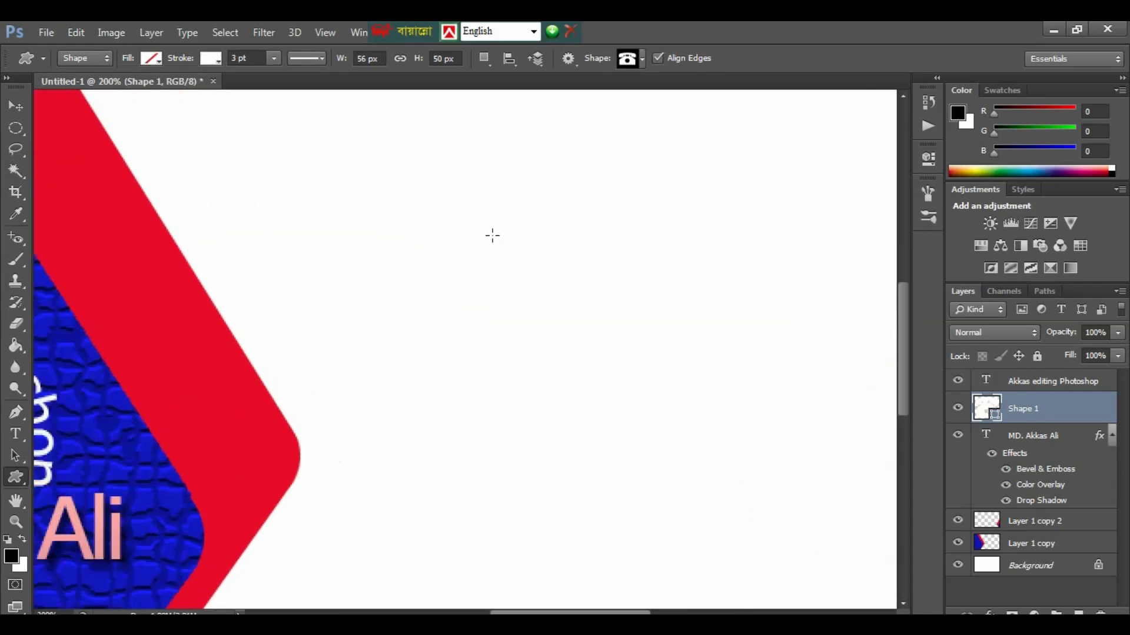
{"action": "left_click_drag", "start_coordinate": [328, 232], "coordinate": [554, 373]}
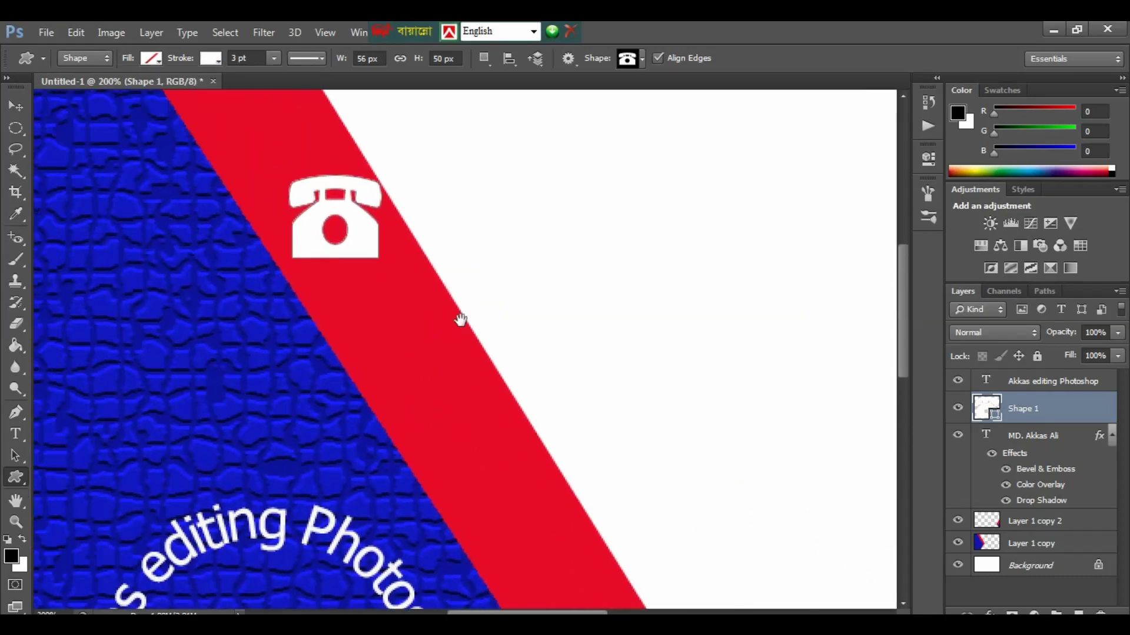
{"action": "left_click_drag", "start_coordinate": [460, 320], "coordinate": [479, 336]}
{"action": "key", "text": "ctrl+t"}
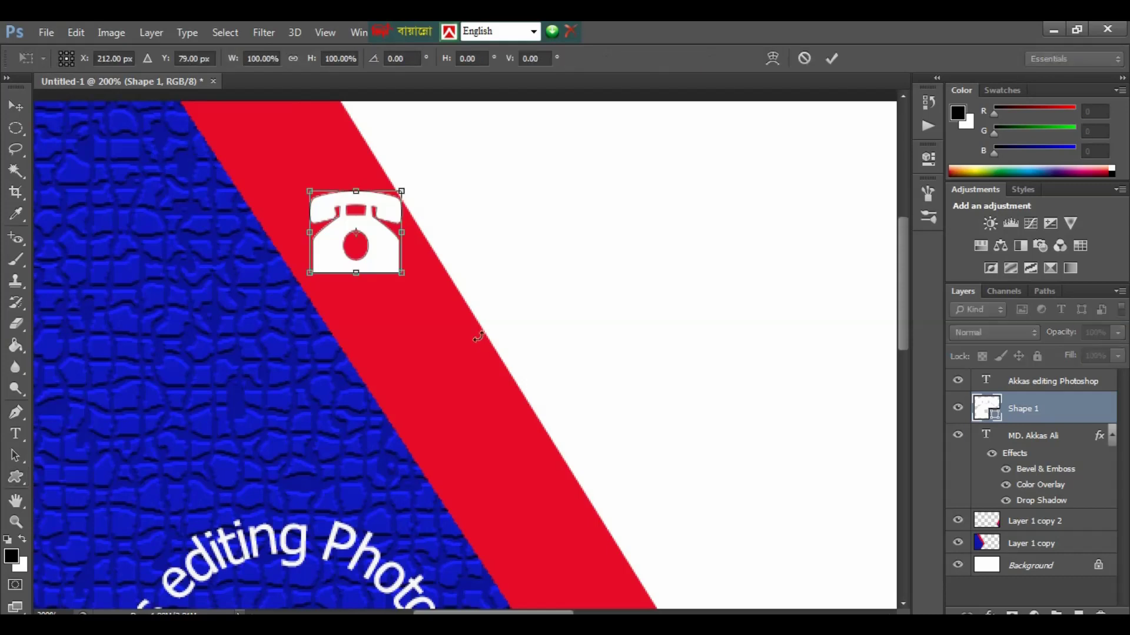
{"action": "left_click_drag", "start_coordinate": [401, 275], "coordinate": [383, 241]}
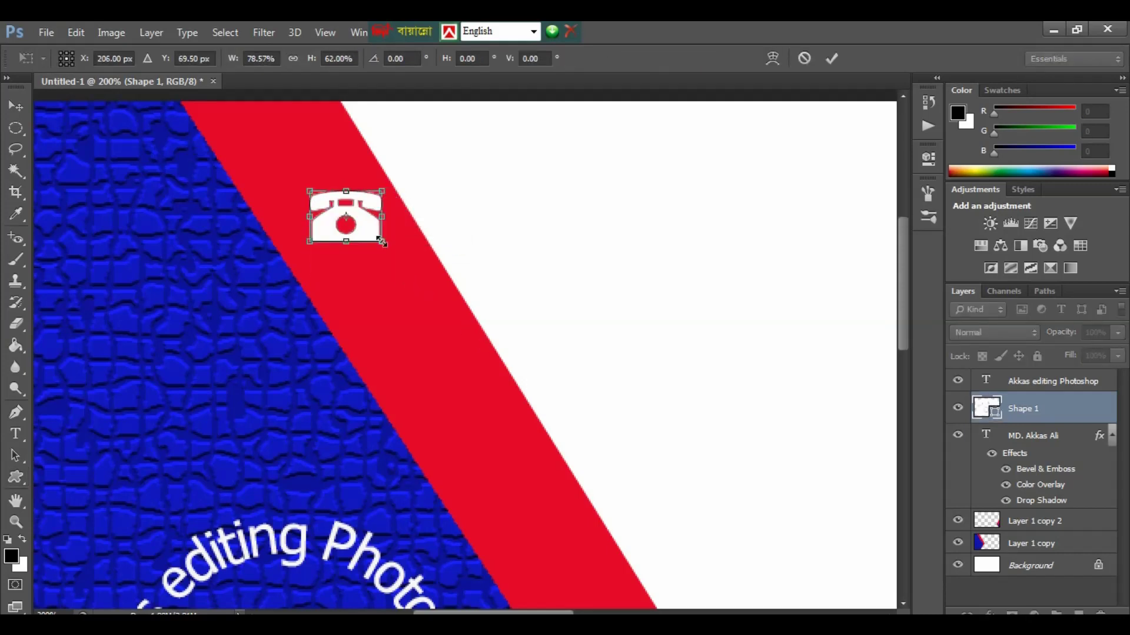
{"action": "left_click", "coordinate": [831, 59]}
{"action": "key", "text": "ctrl+minus"}
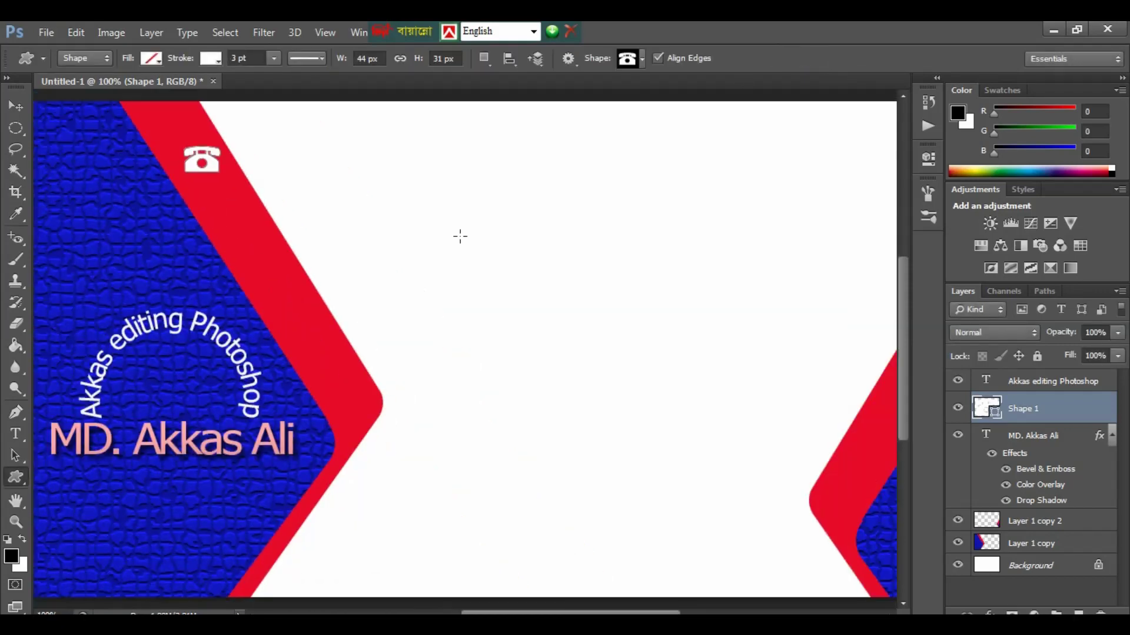
{"action": "key", "text": "v"}
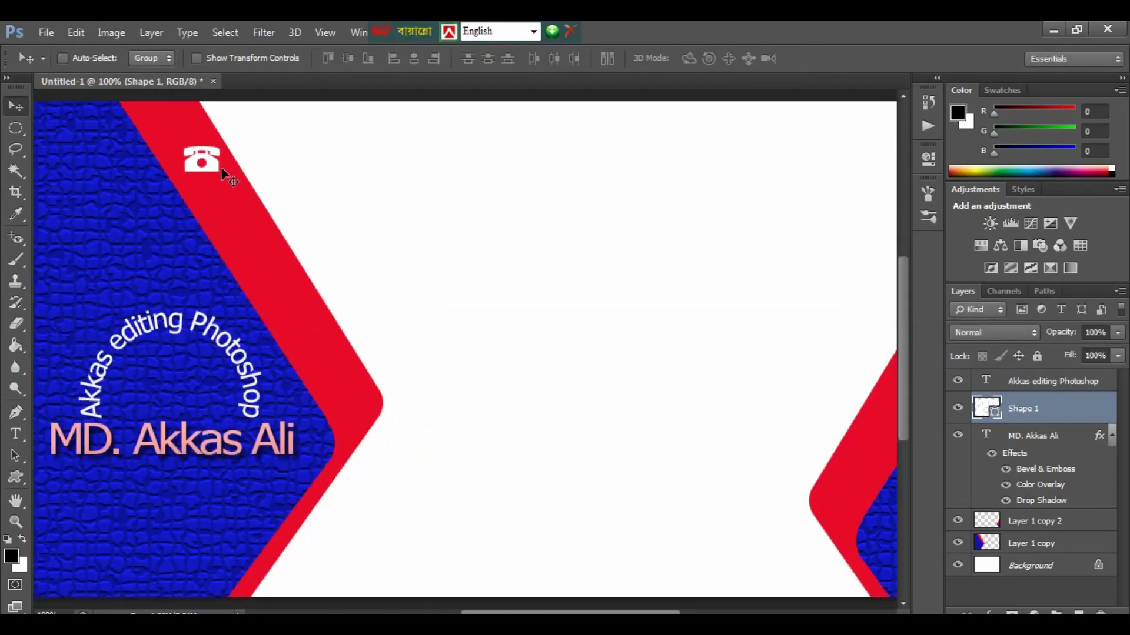
{"action": "left_click_drag", "start_coordinate": [222, 168], "coordinate": [221, 158]}
Type the placeholder phone number in black text right of the telephone icon.
{"action": "key", "text": "t"}
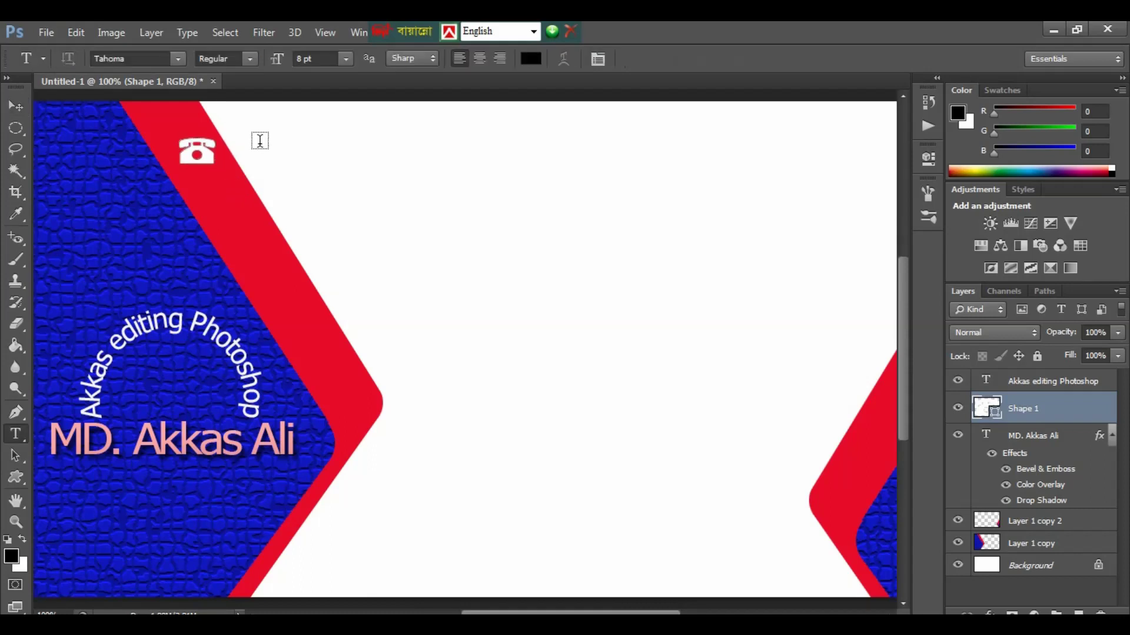
{"action": "left_click", "coordinate": [251, 150]}
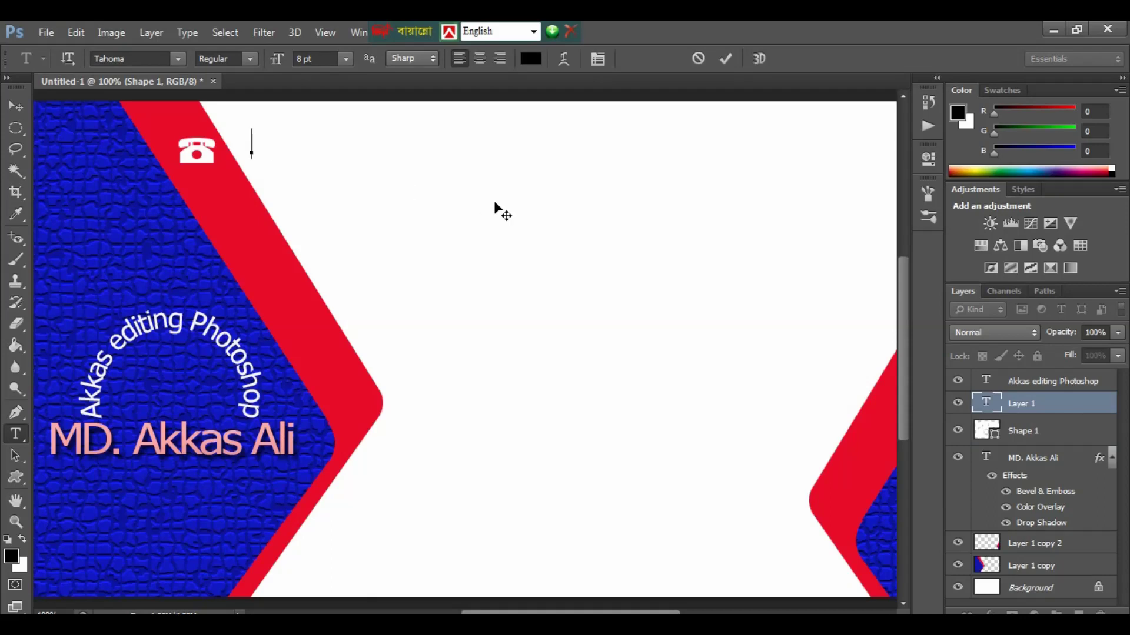
{"action": "type", "text": "1234"}
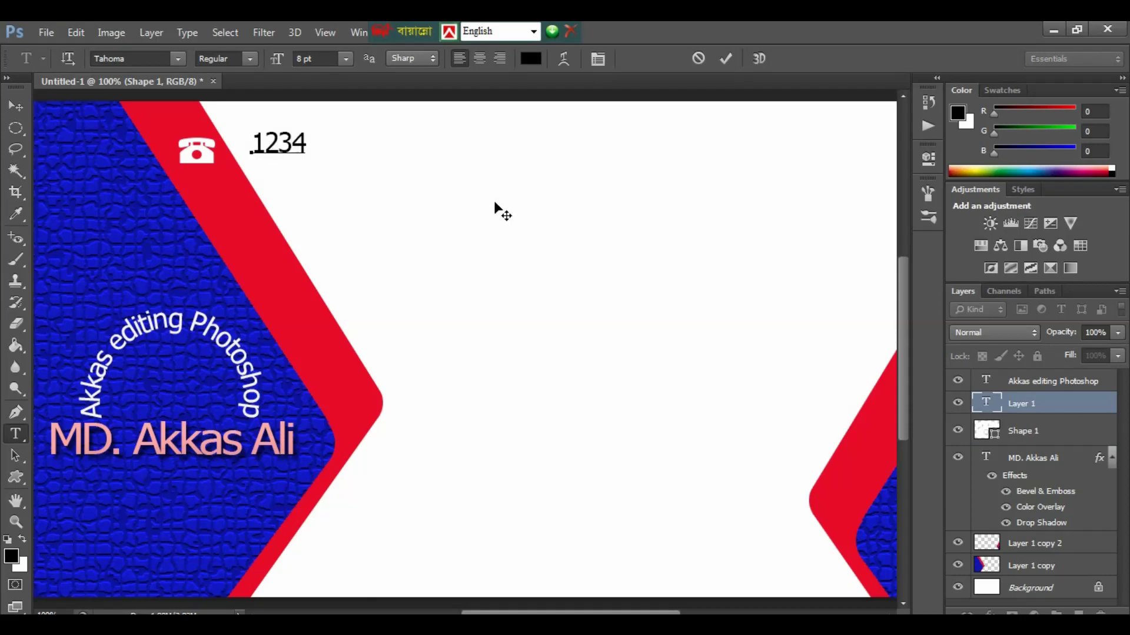
{"action": "type", "text": "-"}
{"action": "type", "text": "123456"}
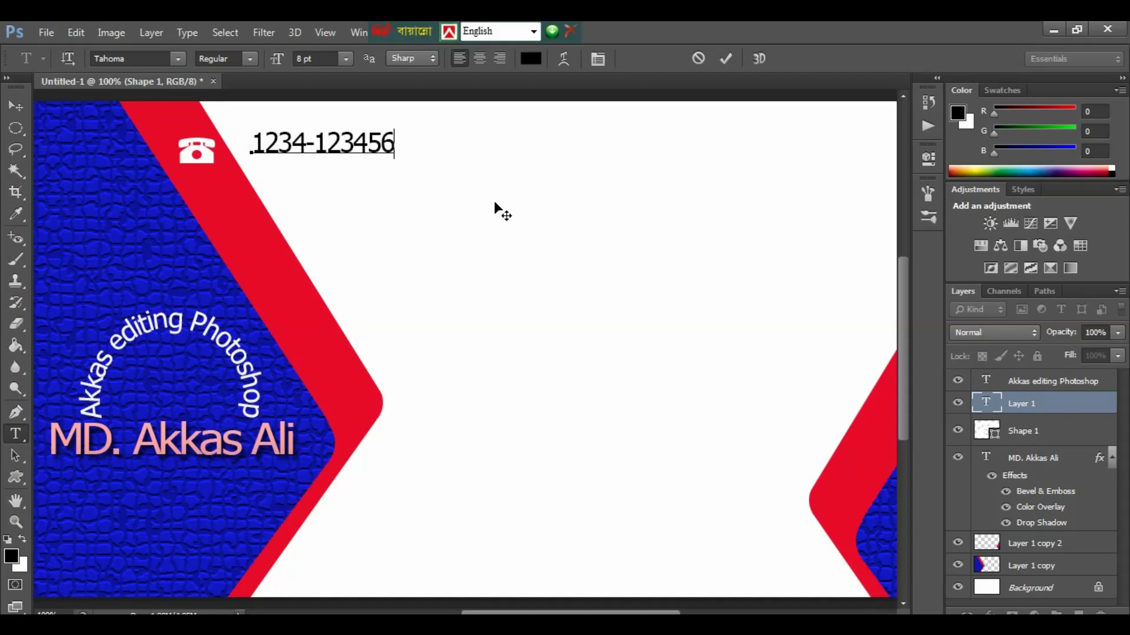
{"action": "type", "text": "7890"}
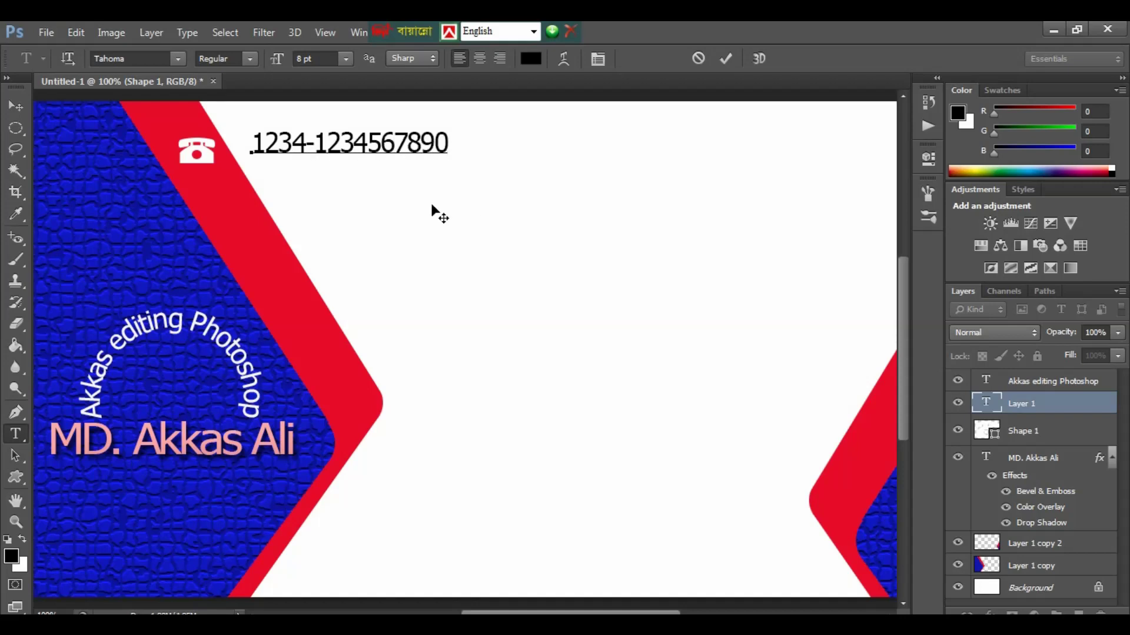
{"action": "key", "text": "ctrl+Return"}
{"action": "key", "text": "v"}
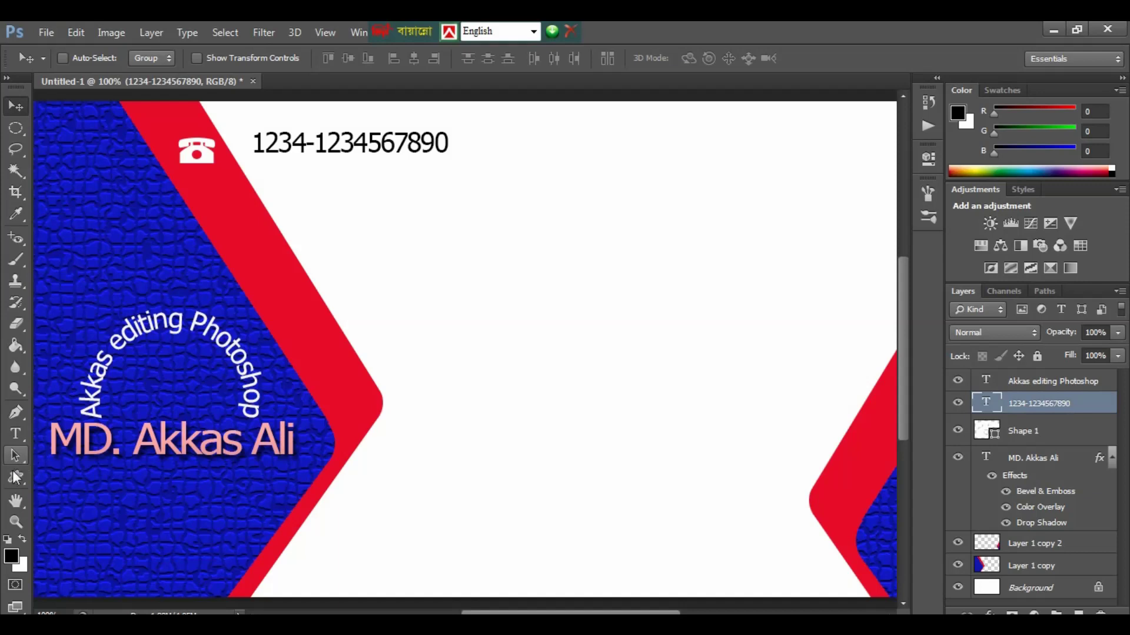
Draw a white-outlined envelope custom shape and position it under the telephone icon.
{"action": "left_click", "coordinate": [14, 478]}
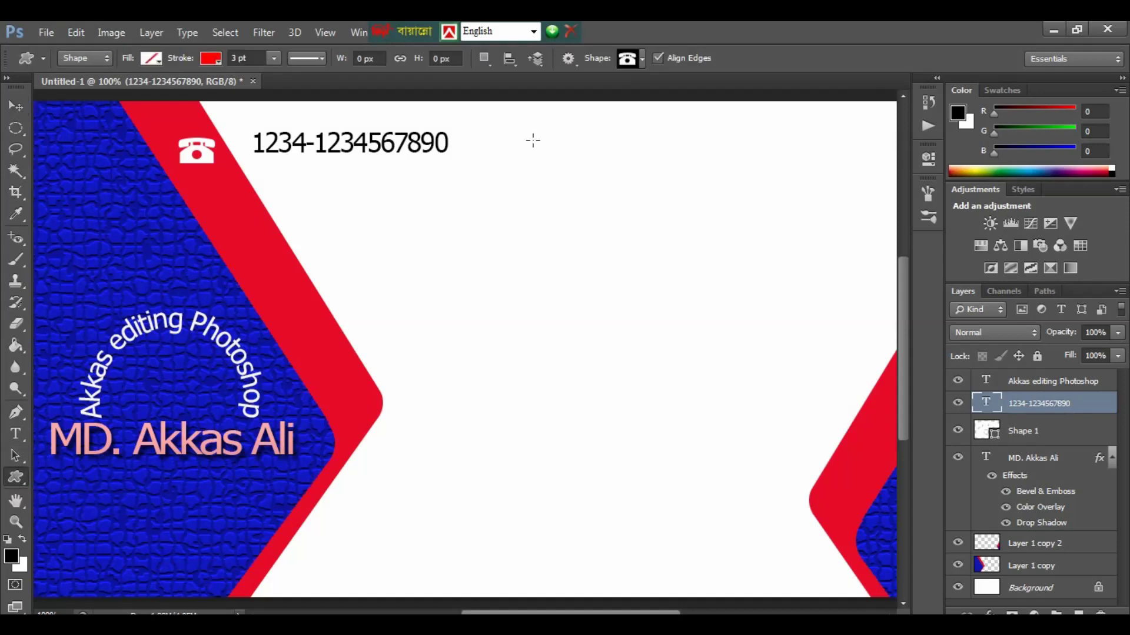
{"action": "left_click", "coordinate": [641, 58]}
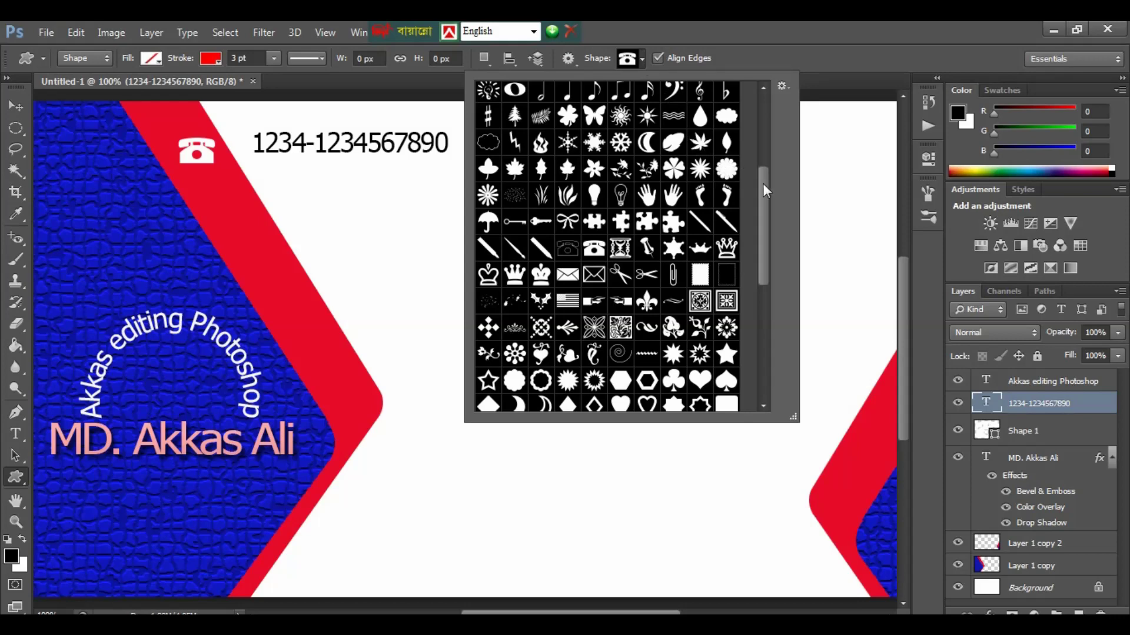
{"action": "left_click_drag", "start_coordinate": [762, 183], "coordinate": [780, 310]}
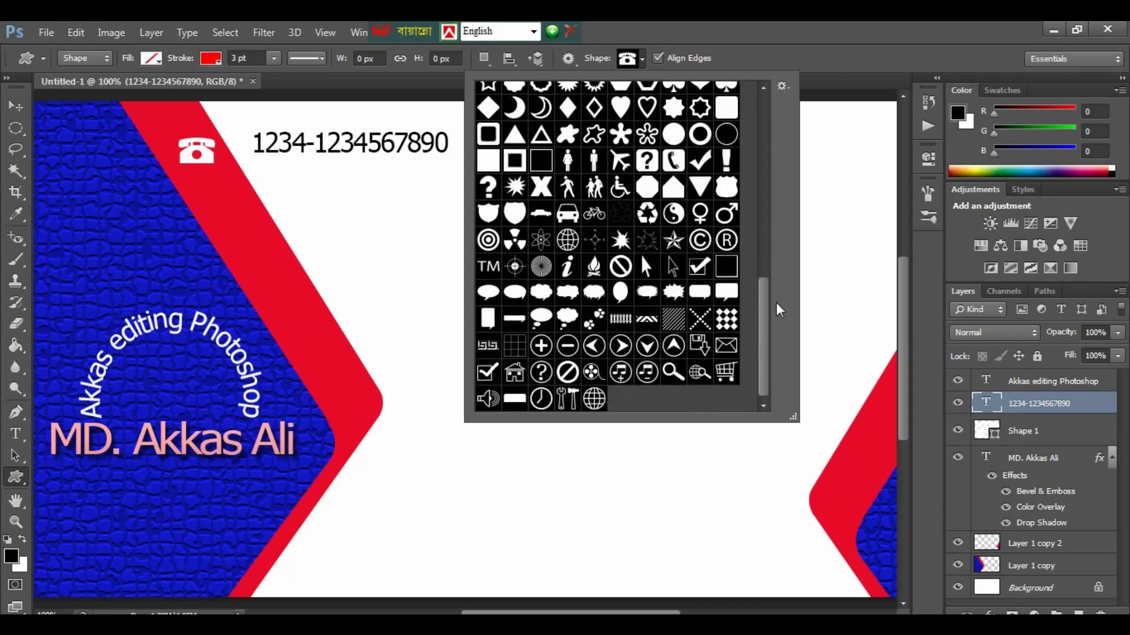
{"action": "left_click", "coordinate": [726, 346]}
{"action": "left_click_drag", "start_coordinate": [239, 215], "coordinate": [282, 241]}
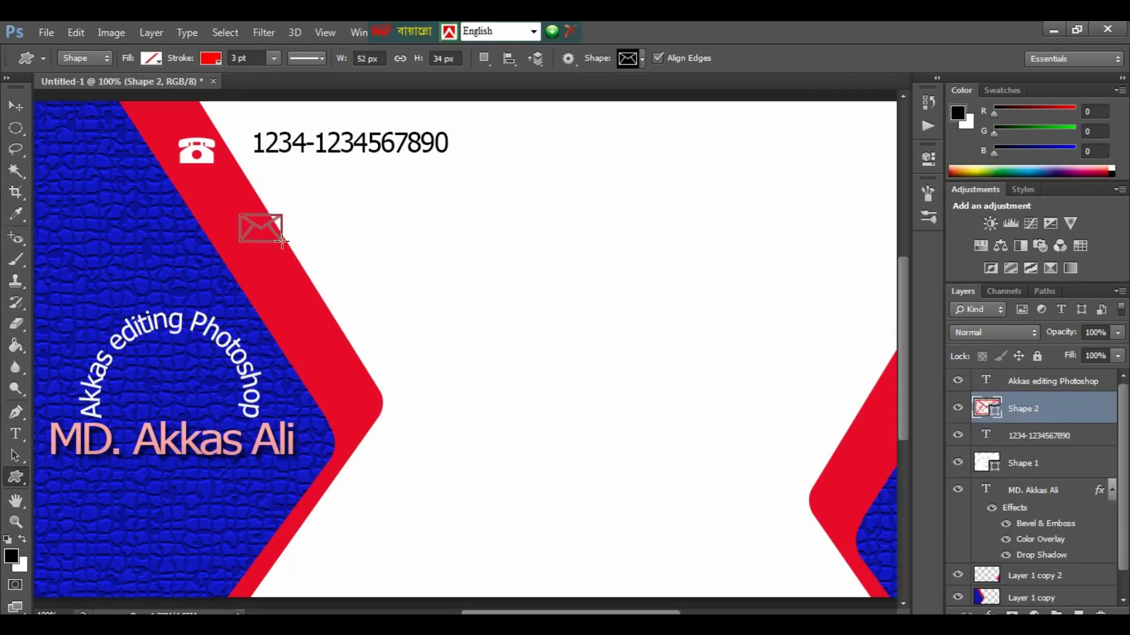
{"action": "left_click", "coordinate": [212, 60]}
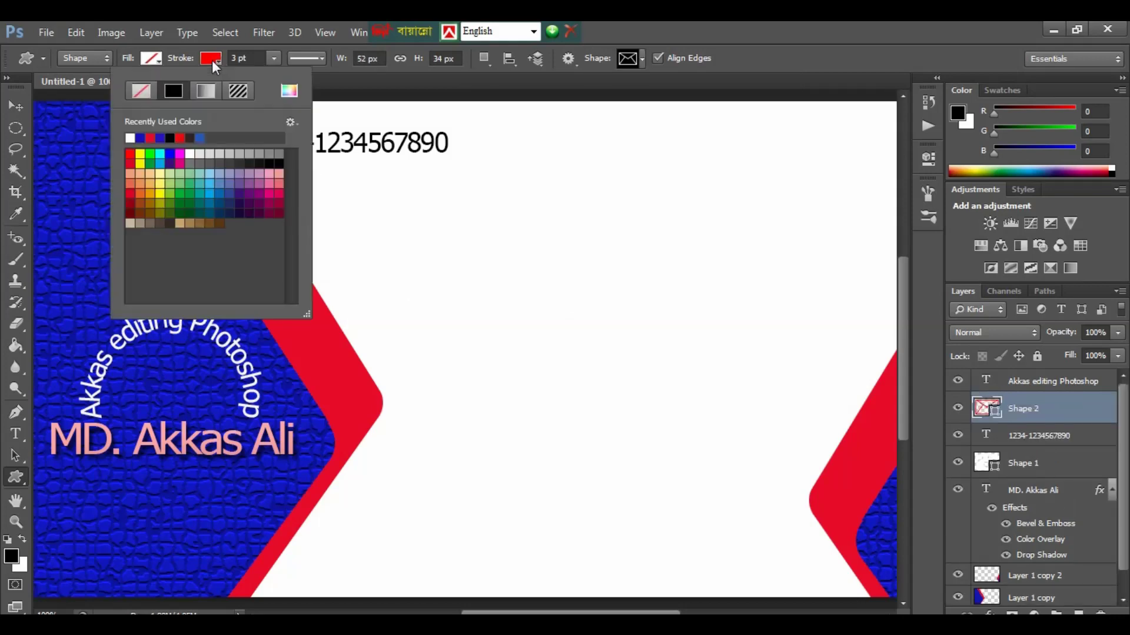
{"action": "left_click", "coordinate": [131, 138]}
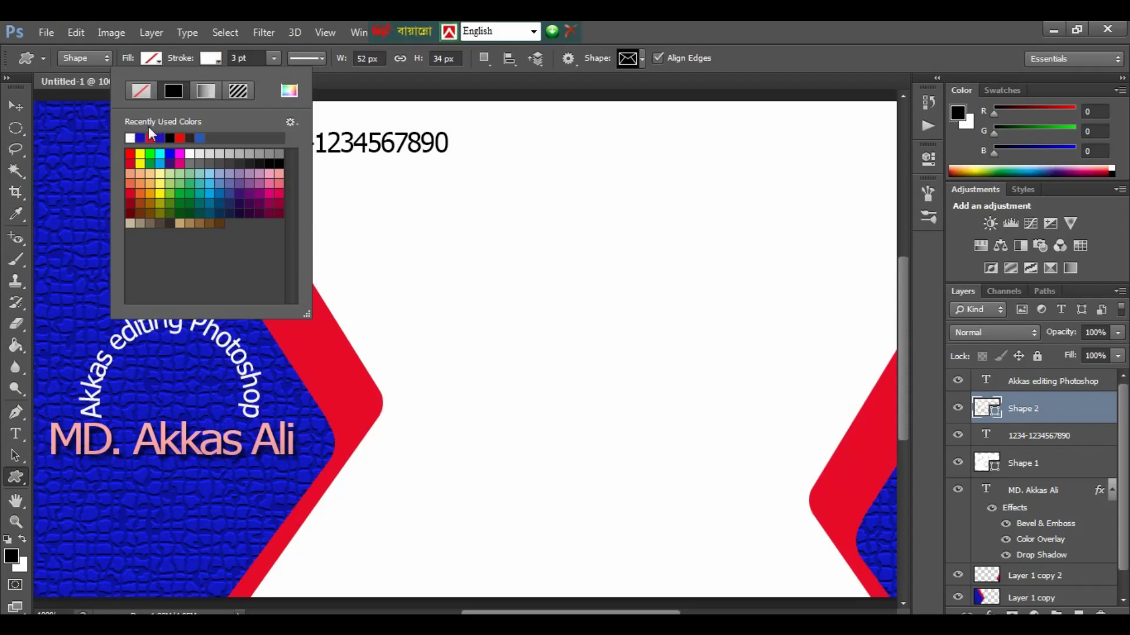
{"action": "left_click", "coordinate": [678, 26]}
{"action": "key", "text": "v"}
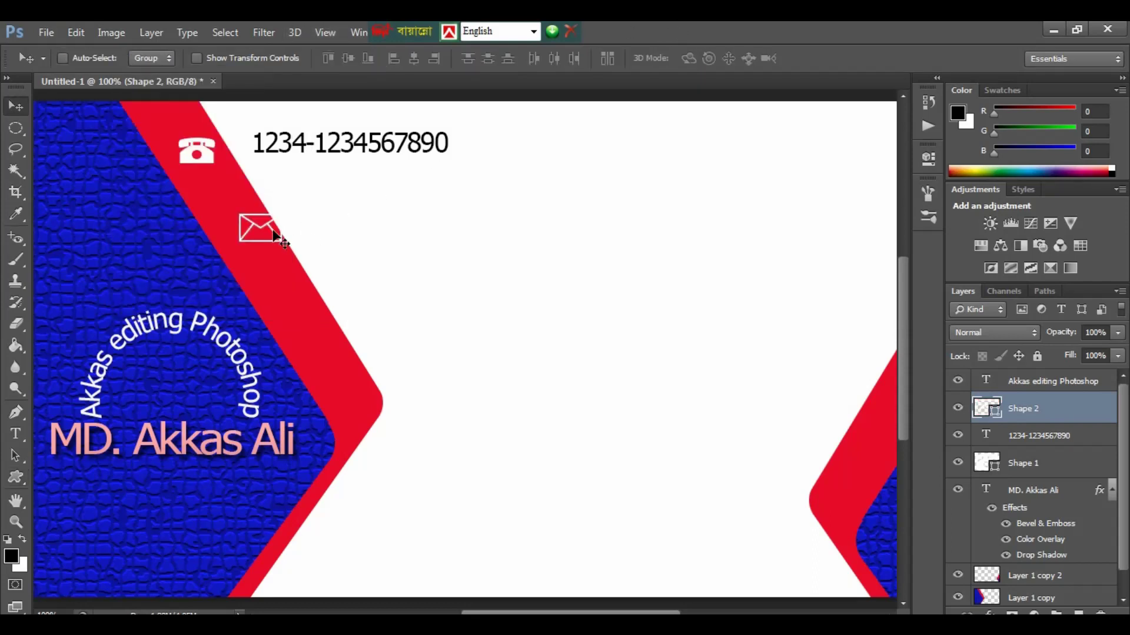
{"action": "left_click_drag", "start_coordinate": [279, 237], "coordinate": [254, 227]}
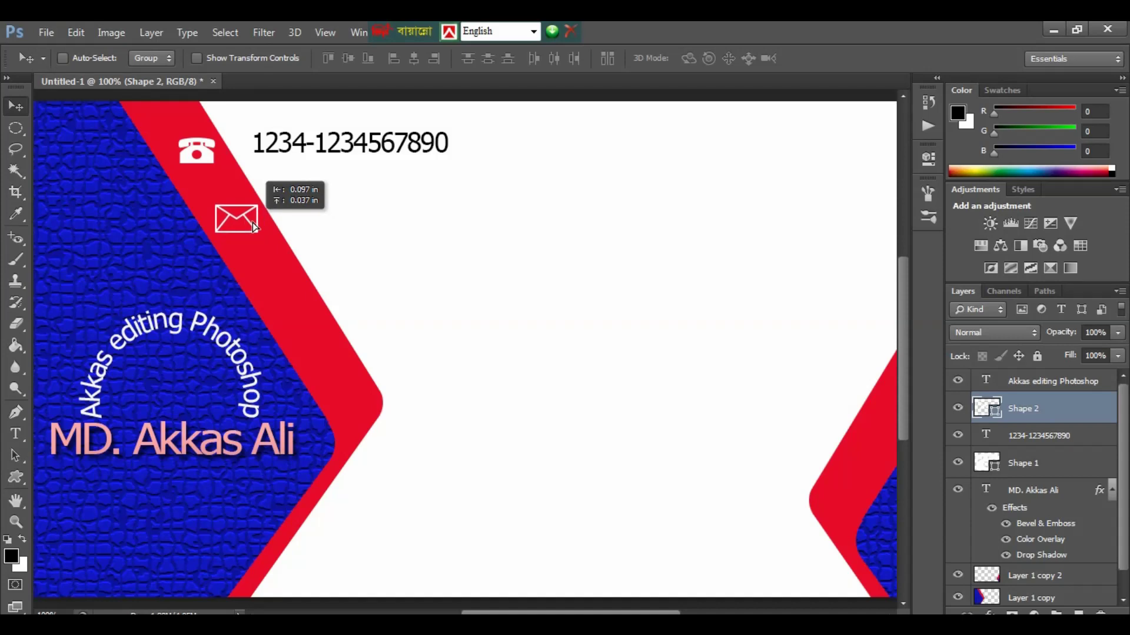
Type the contact e-mail address in black text beside the envelope icon.
{"action": "key", "text": "t"}
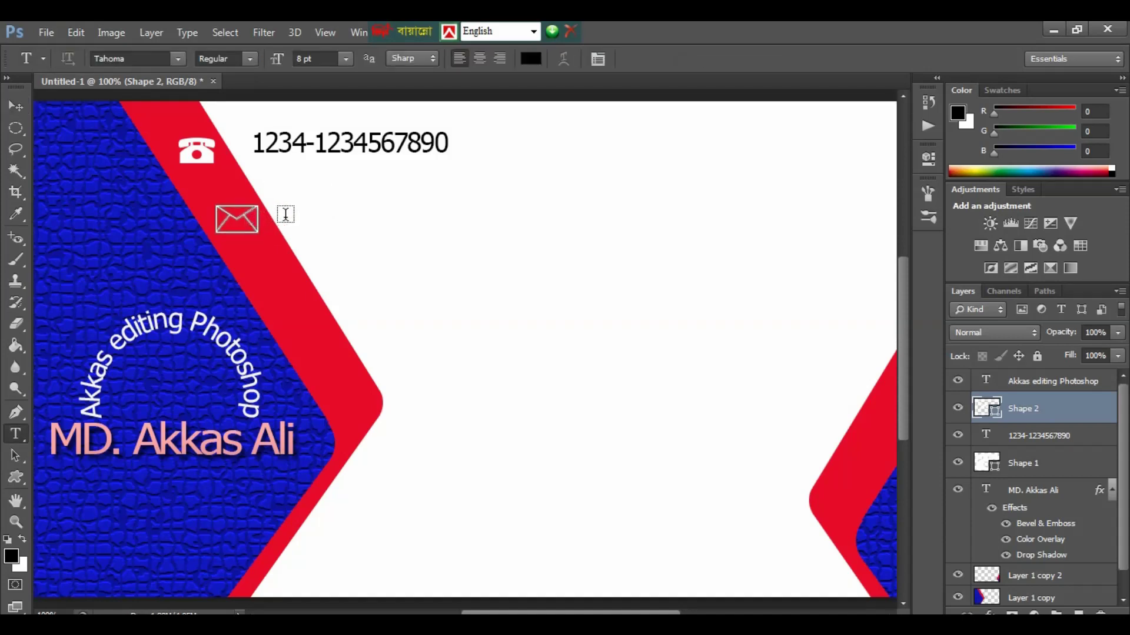
{"action": "left_click", "coordinate": [289, 215]}
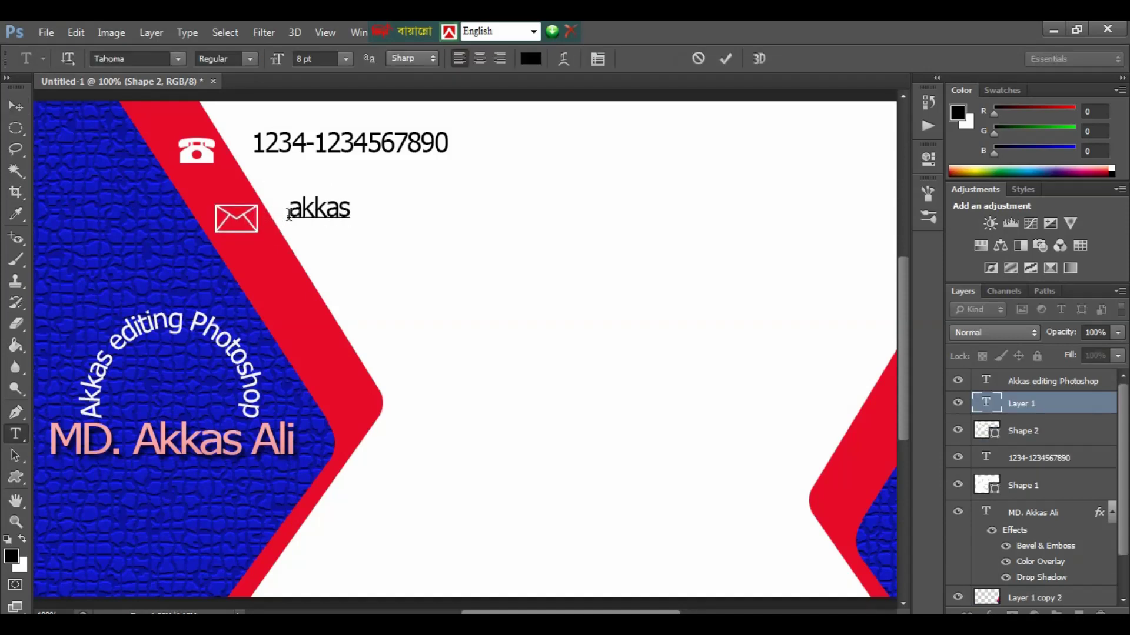
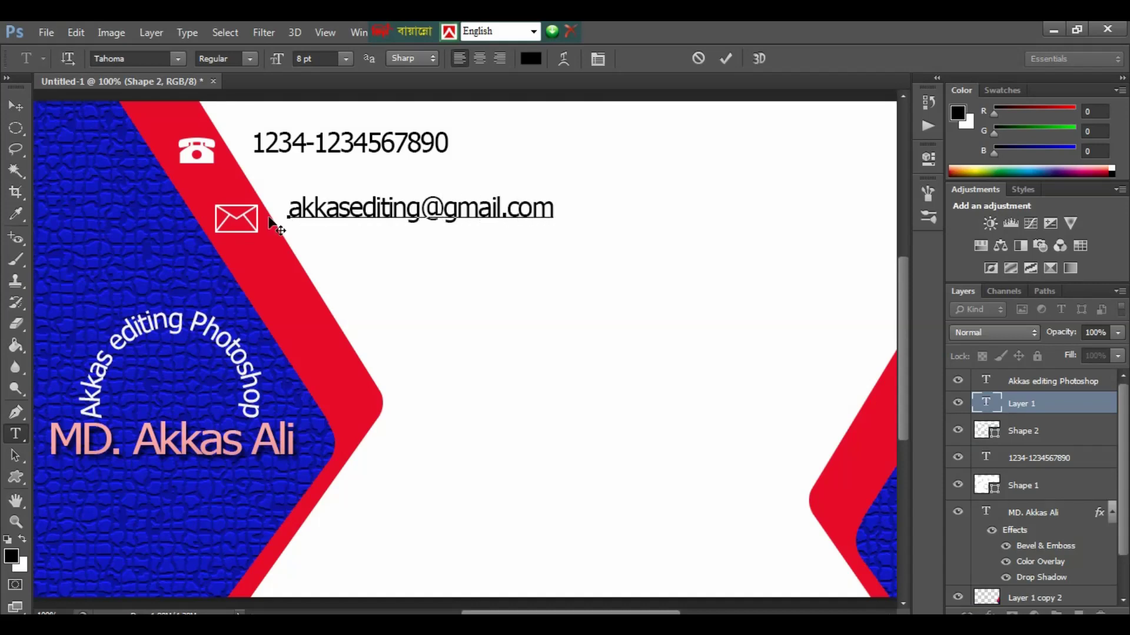
{"action": "left_click", "coordinate": [15, 106]}
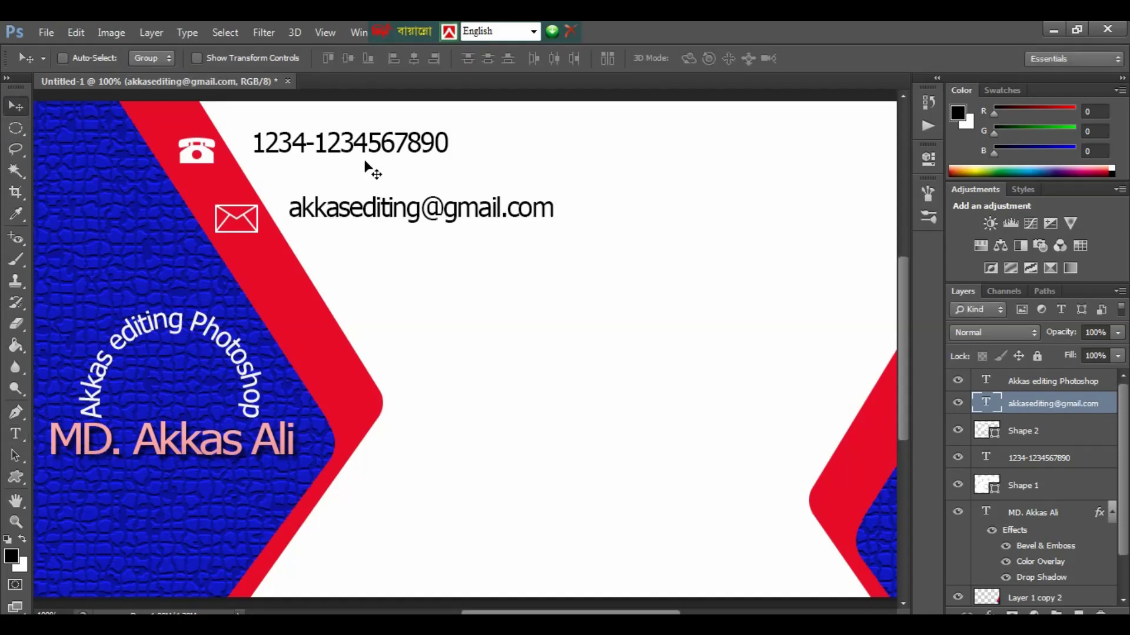
Draw a white-outlined globe custom shape and nudge it into place below the envelope.
{"action": "left_click", "coordinate": [18, 480]}
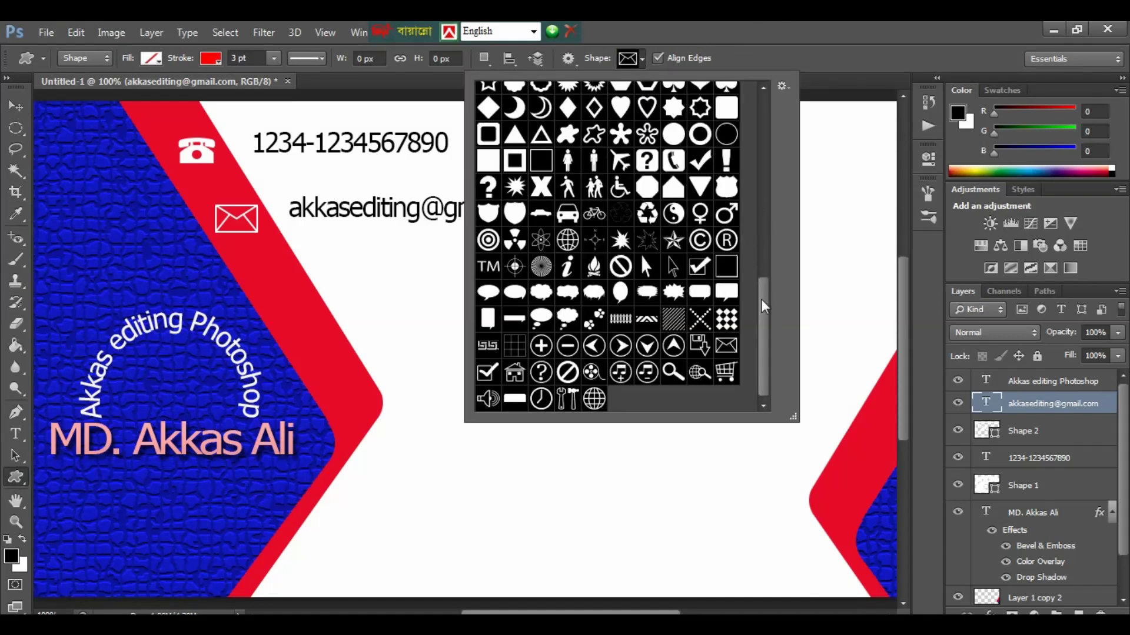
{"action": "left_click_drag", "start_coordinate": [763, 306], "coordinate": [763, 244]}
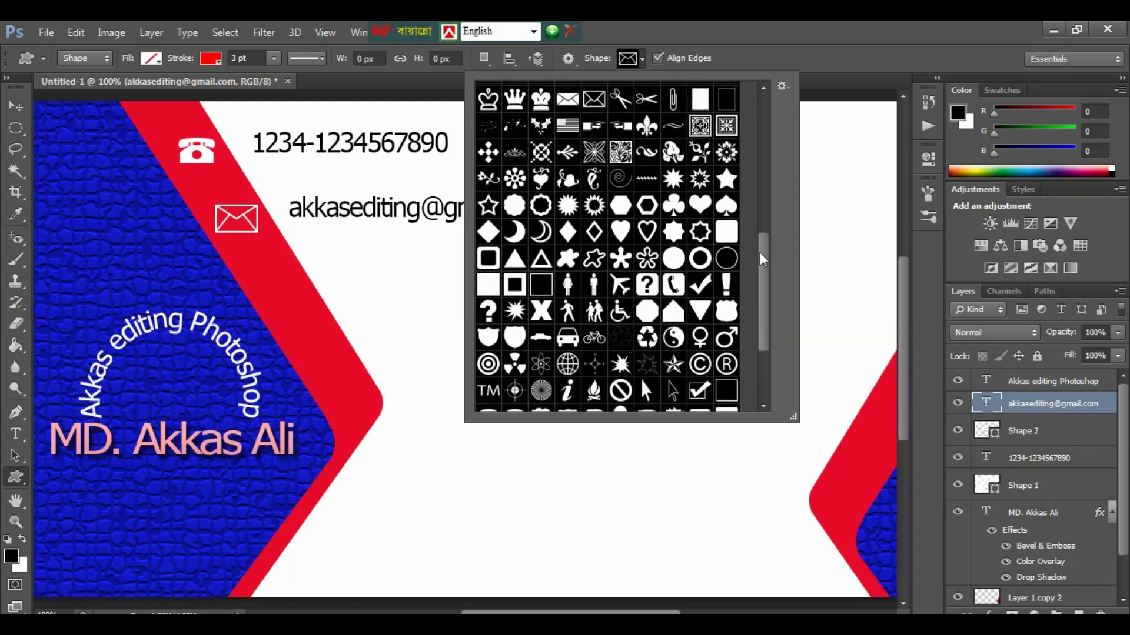
{"action": "left_click", "coordinate": [566, 402]}
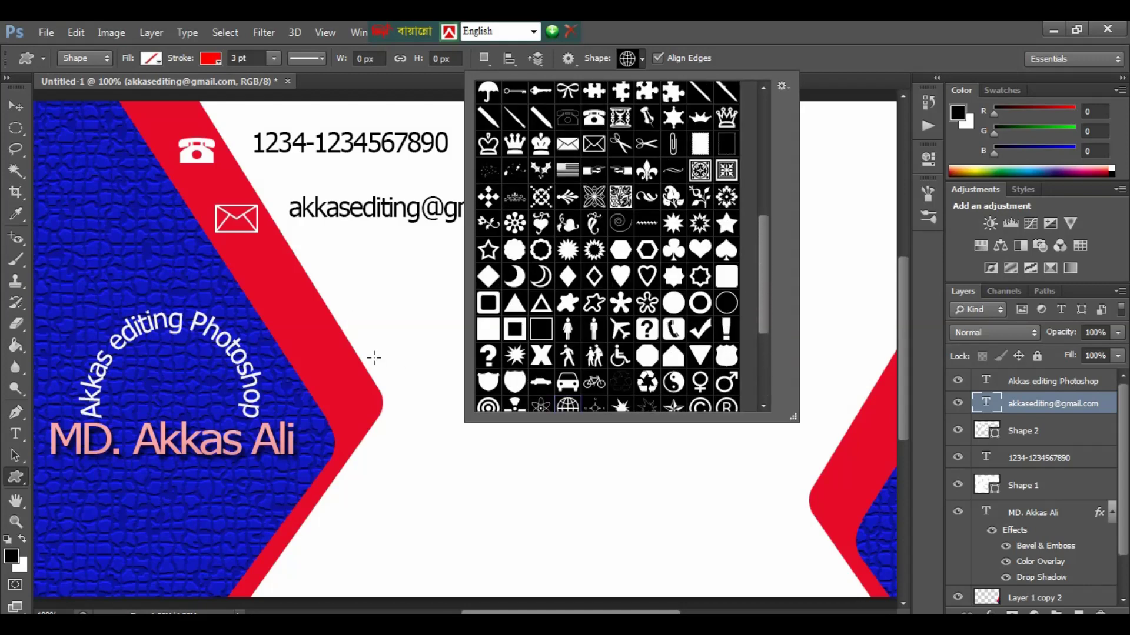
{"action": "left_click_drag", "start_coordinate": [261, 295], "coordinate": [307, 337]}
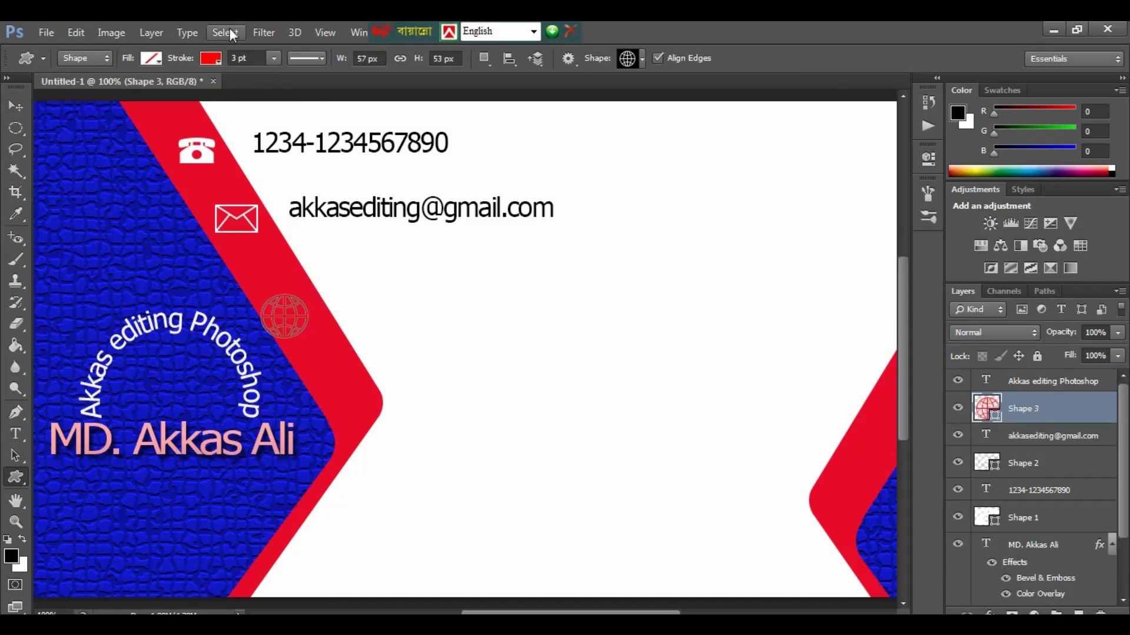
{"action": "left_click", "coordinate": [213, 61]}
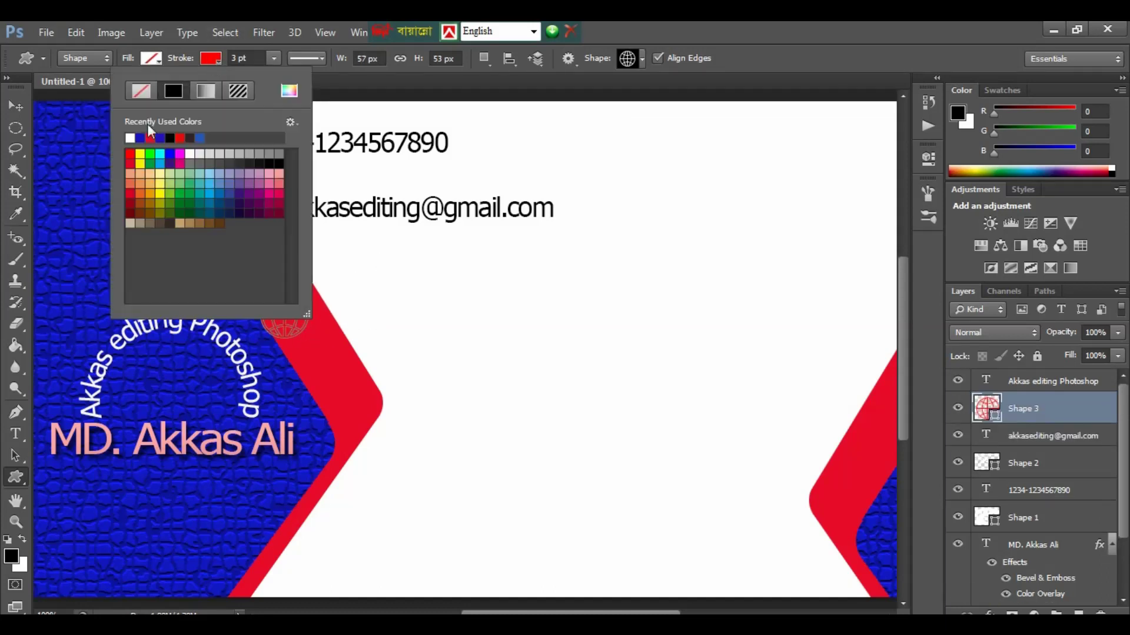
{"action": "left_click", "coordinate": [130, 138]}
{"action": "key", "text": "v"}
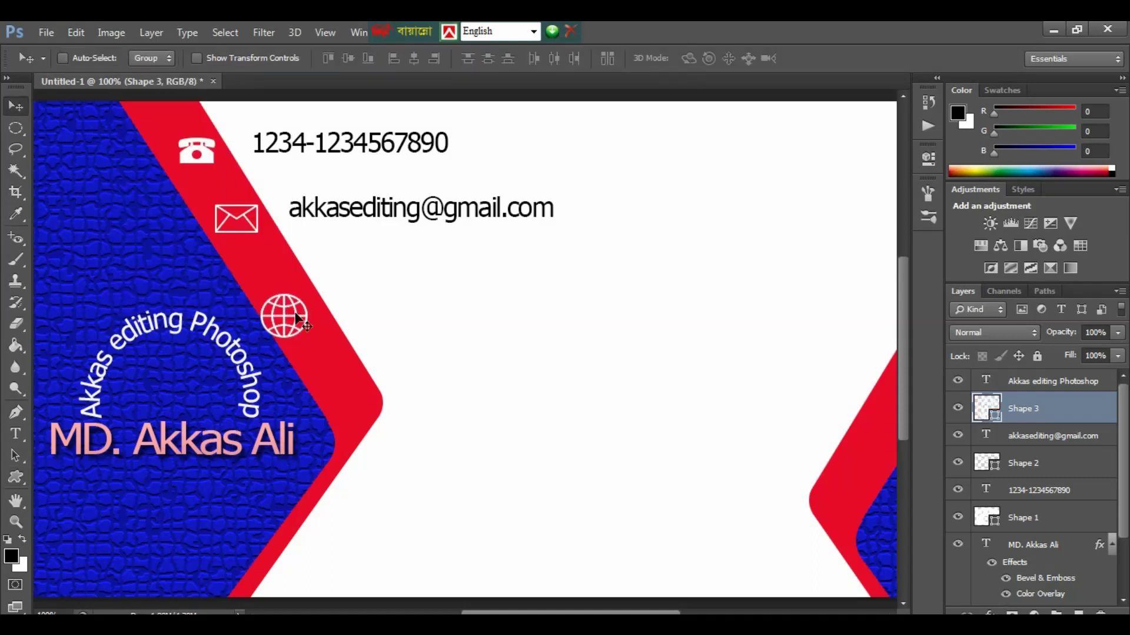
{"action": "left_click_drag", "start_coordinate": [285, 317], "coordinate": [289, 306]}
{"action": "key", "text": "t"}
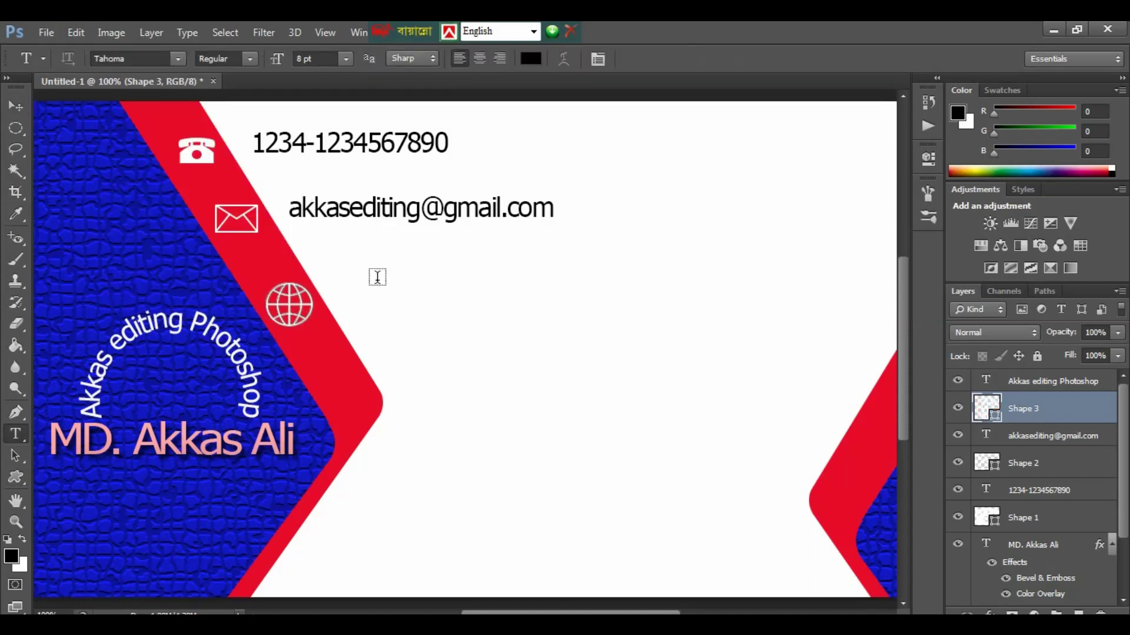
{"action": "left_click", "coordinate": [338, 296]}
{"action": "type", "text": "ww"}
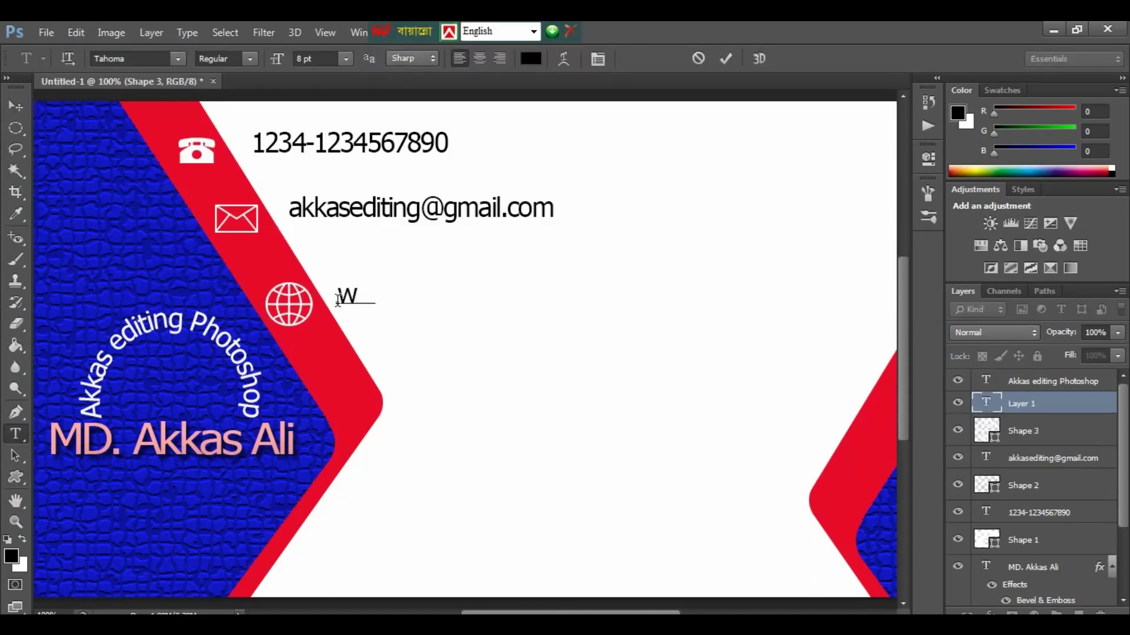
{"action": "type", "text": "w.akkasediting"}
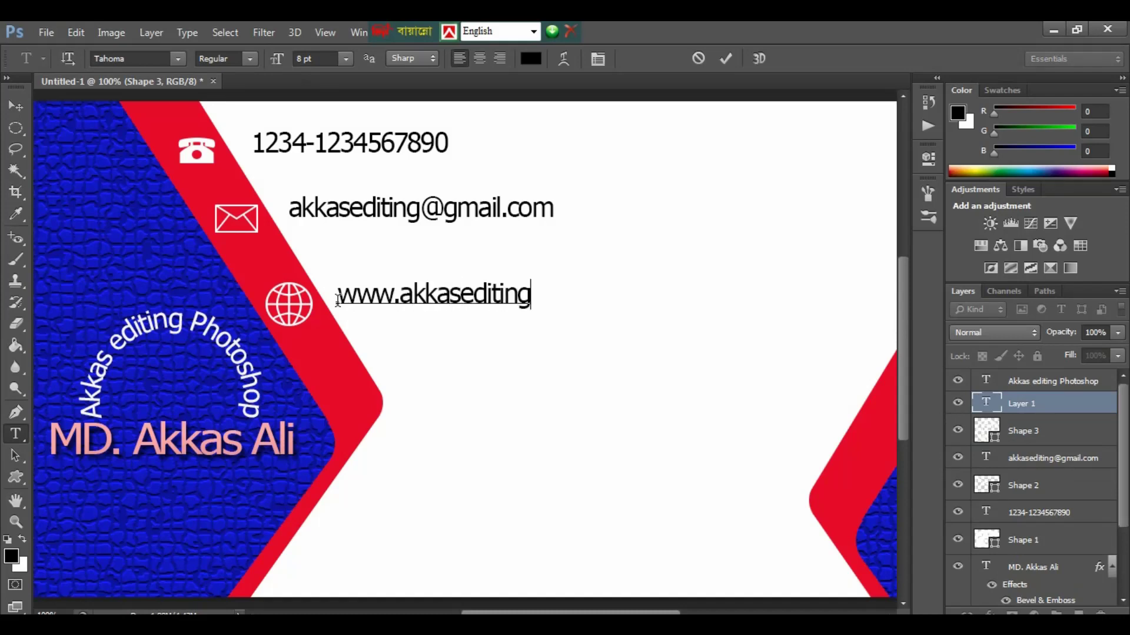
{"action": "type", "text": ".net"}
{"action": "left_click", "coordinate": [17, 107]}
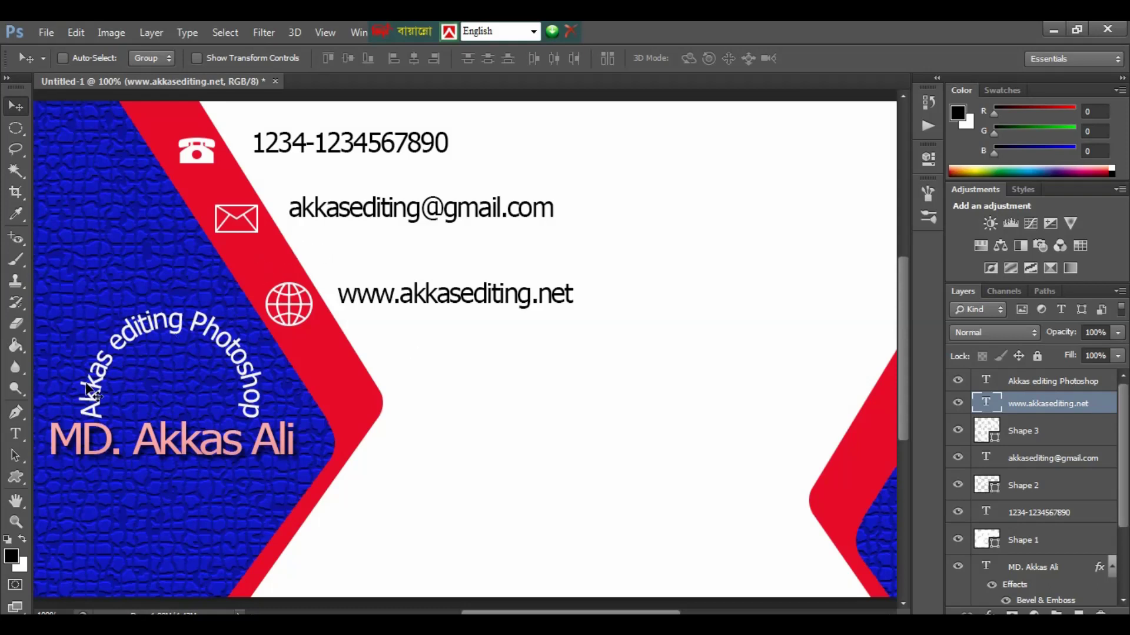
Draw a raindrop custom shape on the card with a white outline.
{"action": "left_click", "coordinate": [20, 478]}
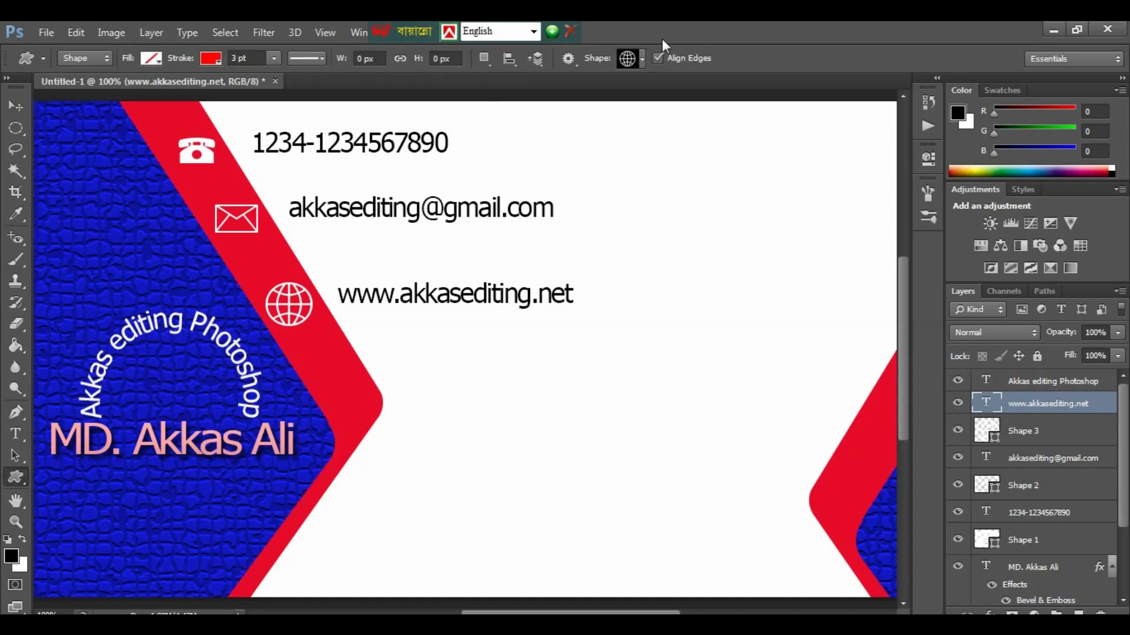
{"action": "left_click", "coordinate": [641, 60]}
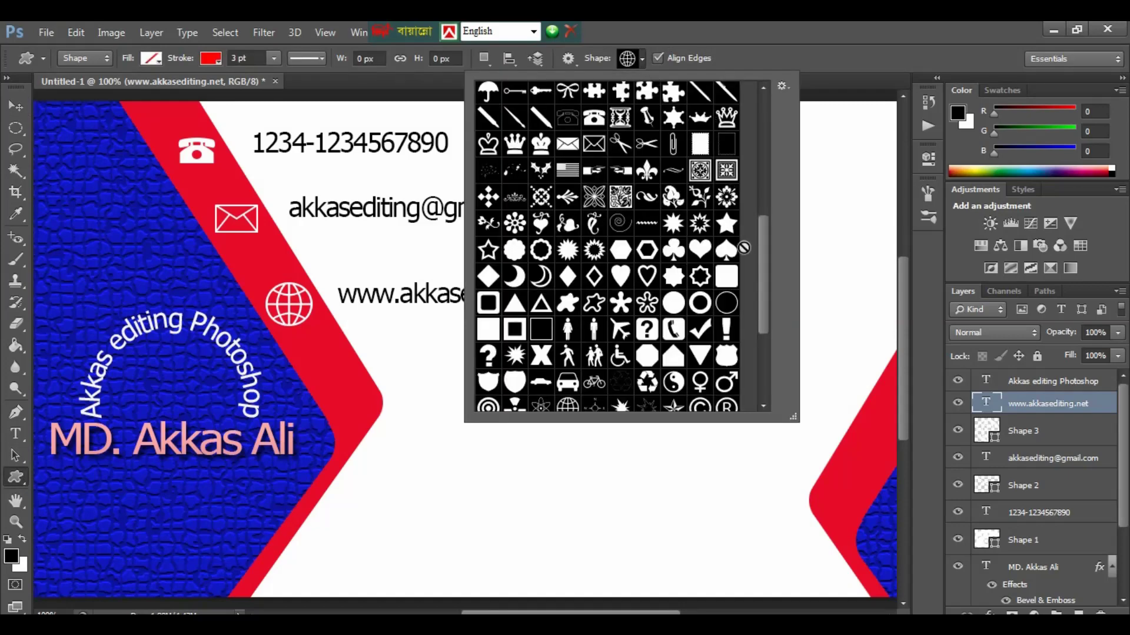
{"action": "left_click_drag", "start_coordinate": [760, 264], "coordinate": [762, 186]}
{"action": "left_click", "coordinate": [700, 198]}
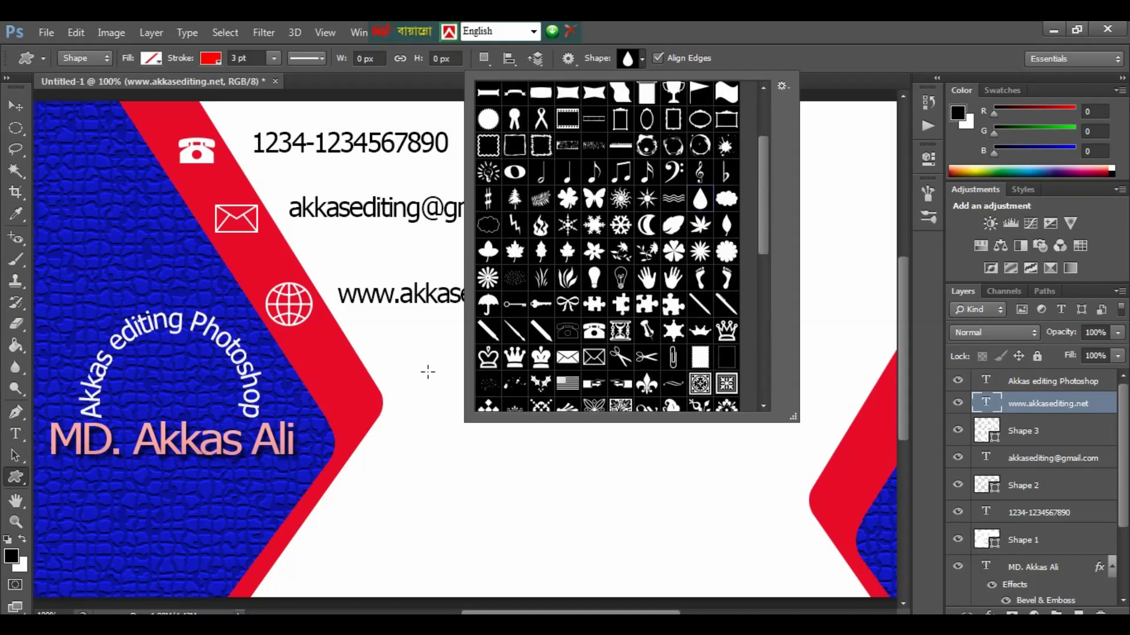
{"action": "left_click_drag", "start_coordinate": [401, 370], "coordinate": [438, 419]}
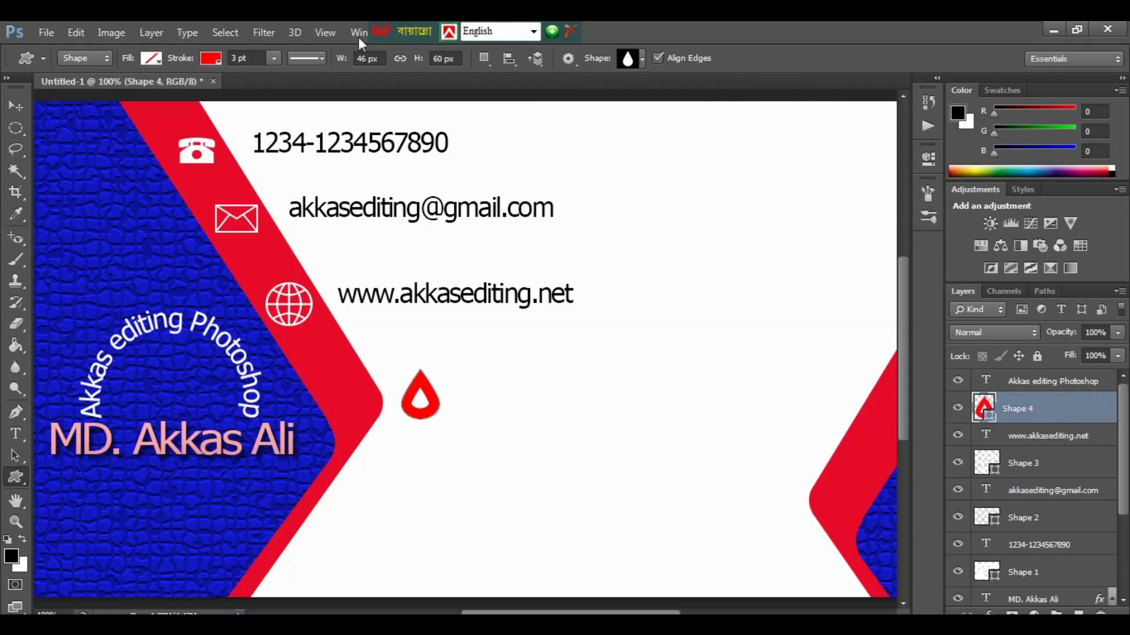
{"action": "left_click", "coordinate": [216, 60]}
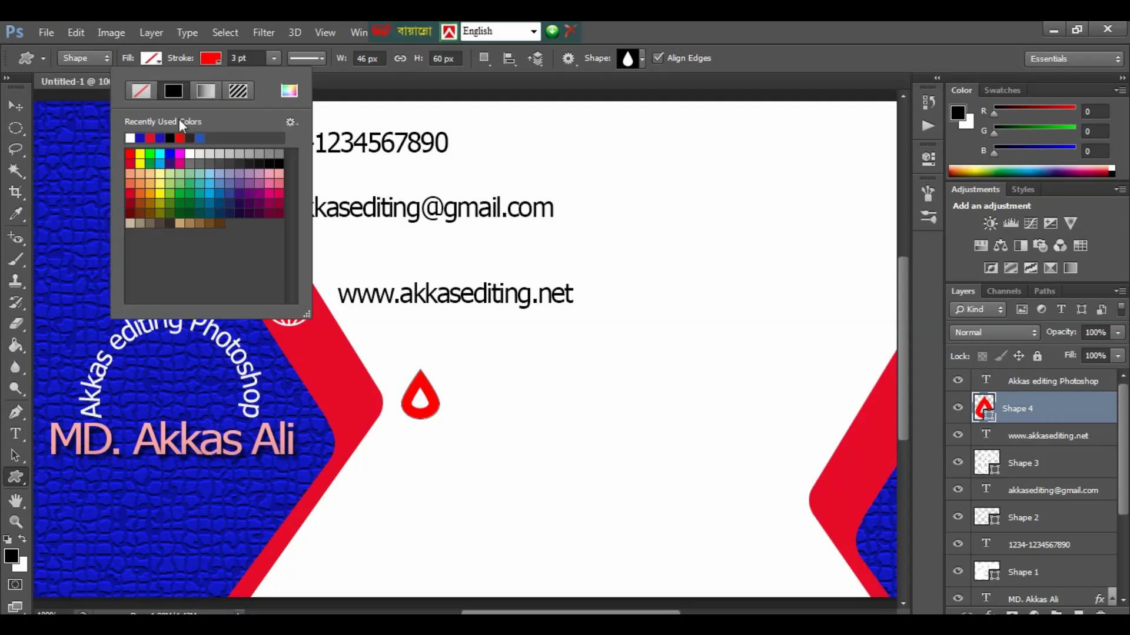
{"action": "left_click", "coordinate": [130, 137]}
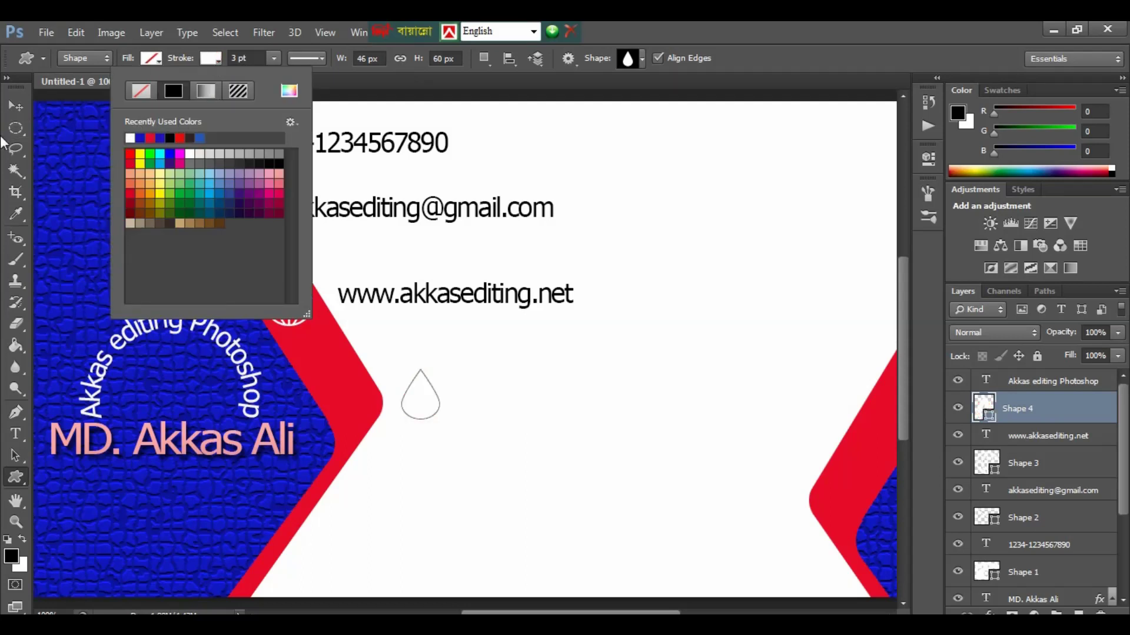
{"action": "key", "text": "Return"}
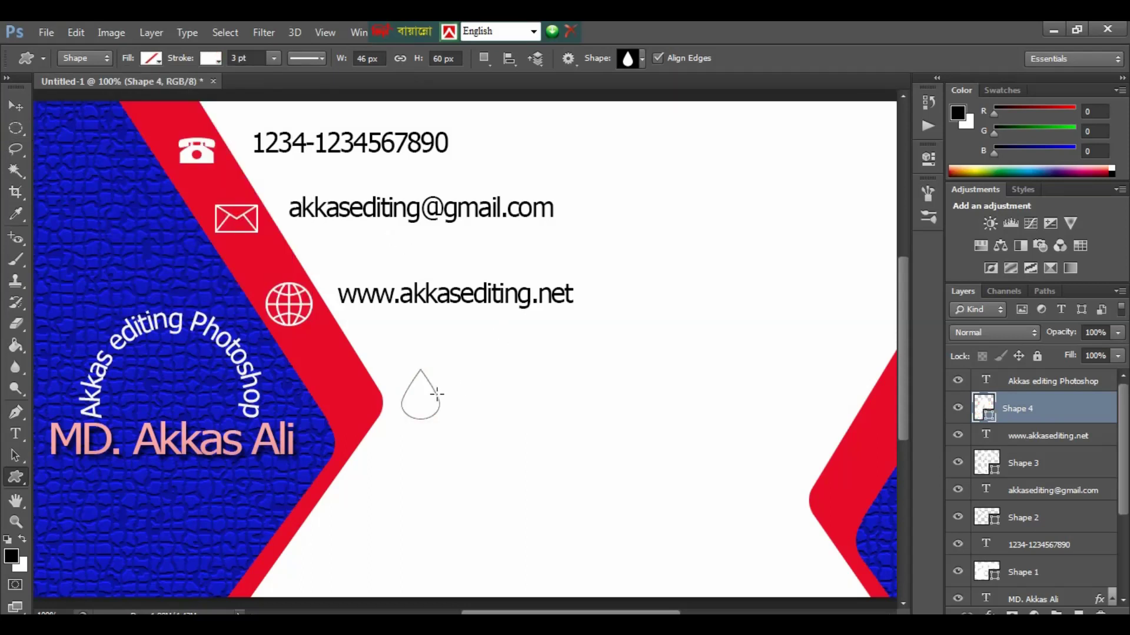
Move the raindrop onto the red band and flip it vertically into a location pin.
{"action": "key", "text": "v"}
{"action": "left_click_drag", "start_coordinate": [437, 393], "coordinate": [367, 395]}
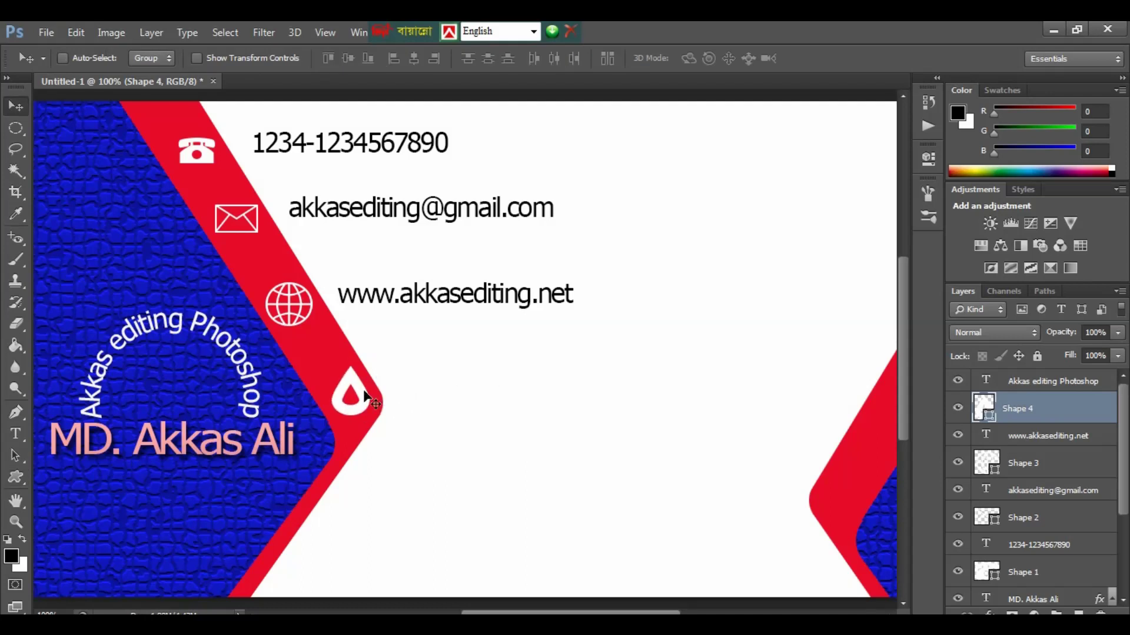
{"action": "key", "text": "ctrl+t"}
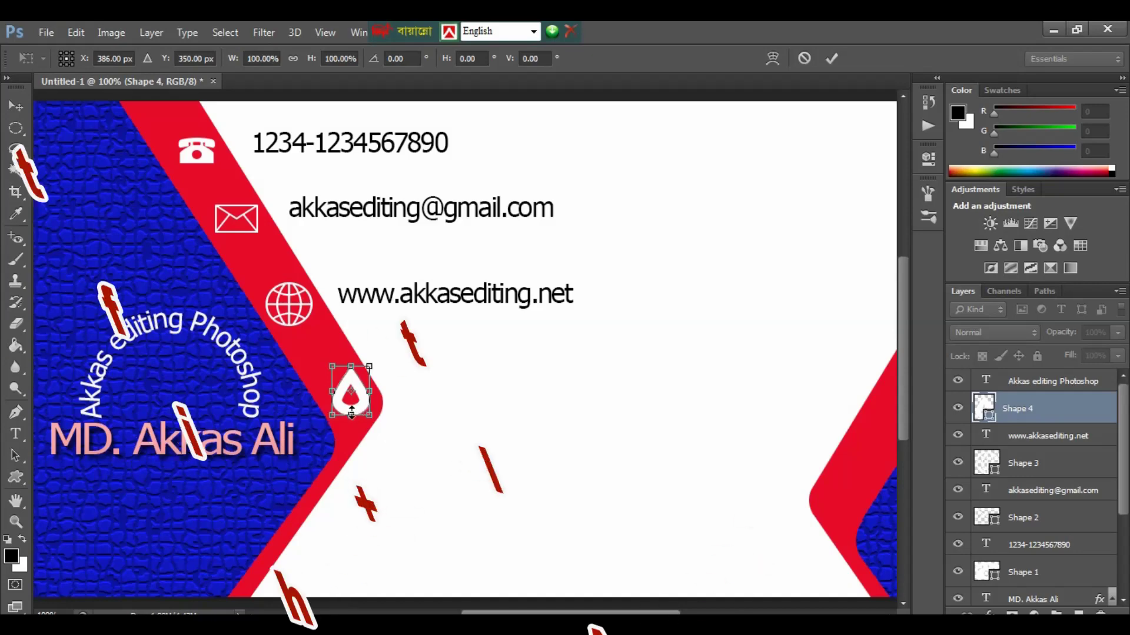
{"action": "left_click_drag", "start_coordinate": [352, 413], "coordinate": [350, 360]}
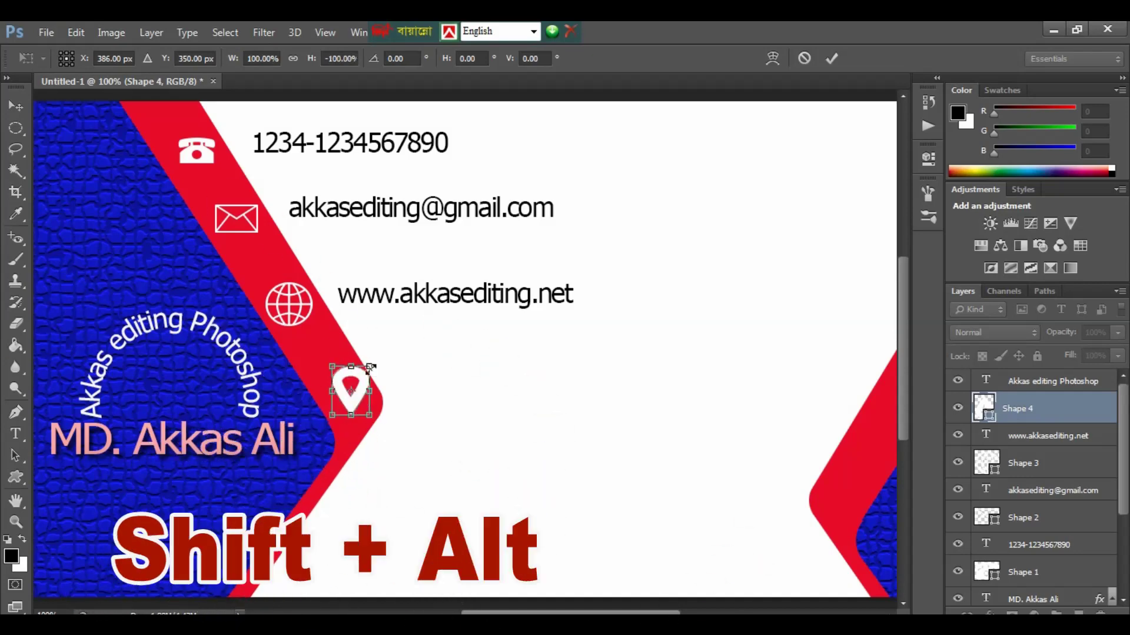
{"action": "key", "text": "Return"}
{"action": "left_click_drag", "start_coordinate": [369, 393], "coordinate": [355, 392]}
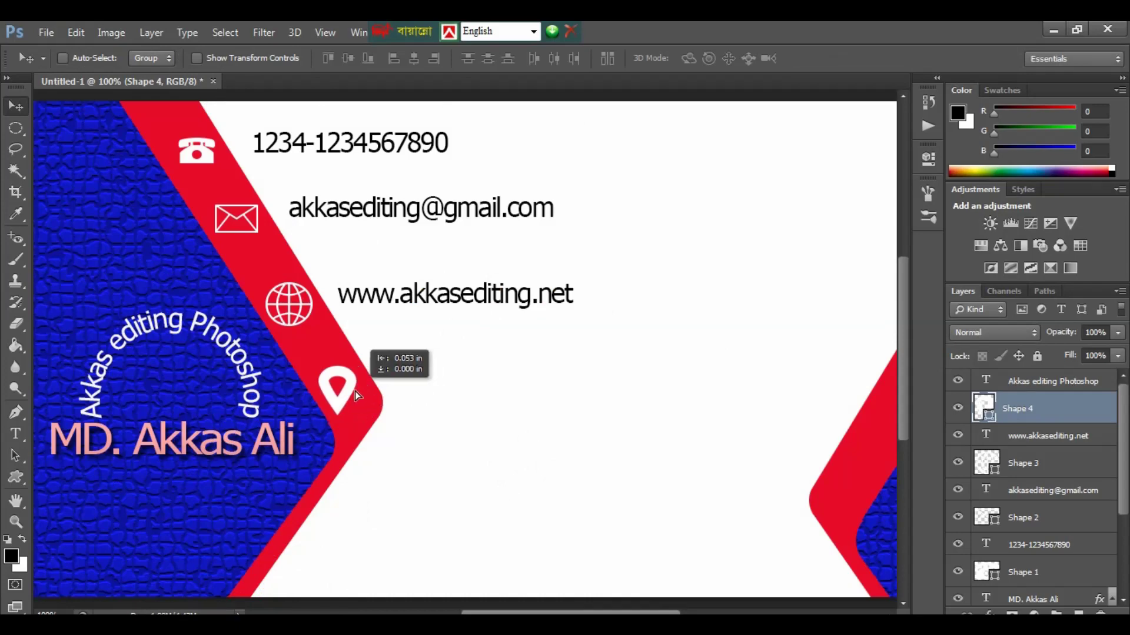
{"action": "key", "text": "t"}
{"action": "left_click", "coordinate": [401, 396]}
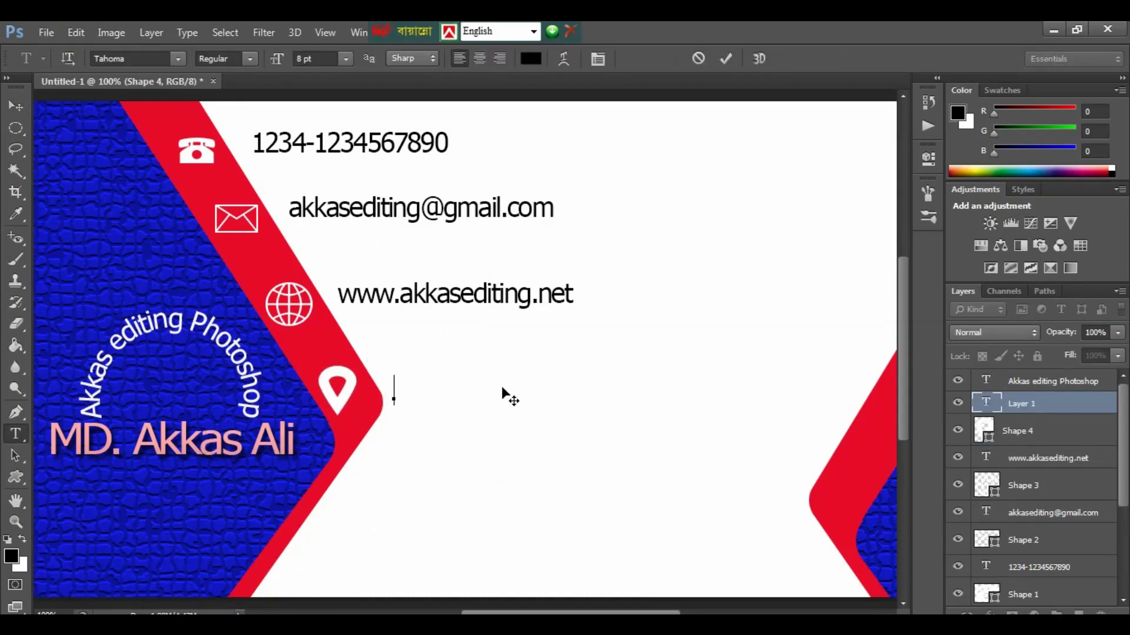
Type the business's street address beside the location pin.
{"action": "type", "text": "New"}
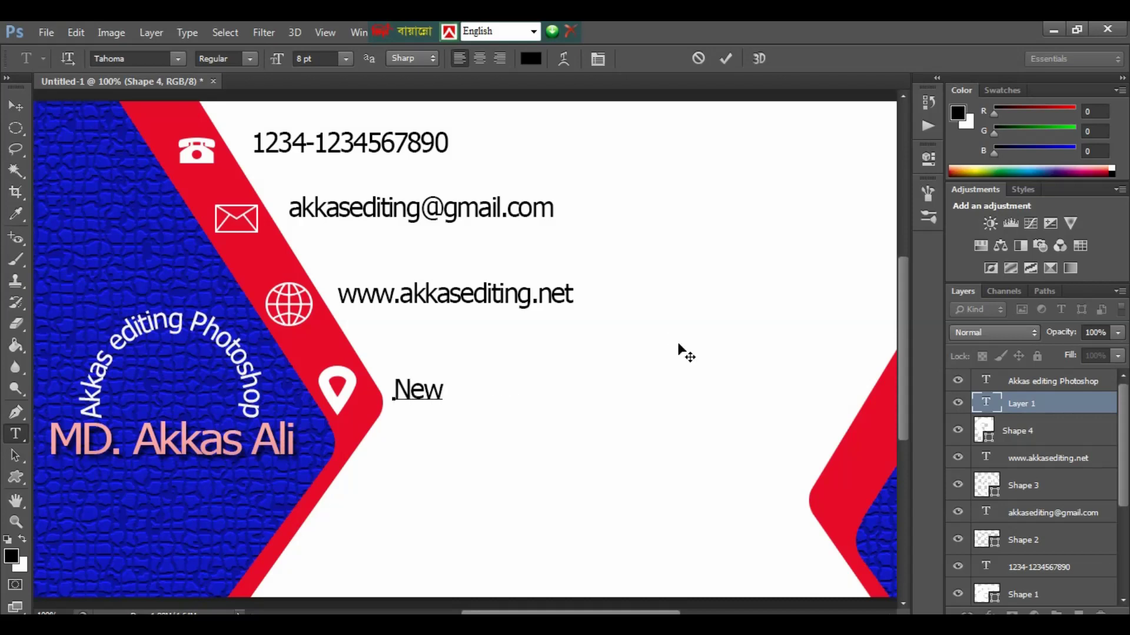
{"action": "type", "text": " market, Sherpur"}
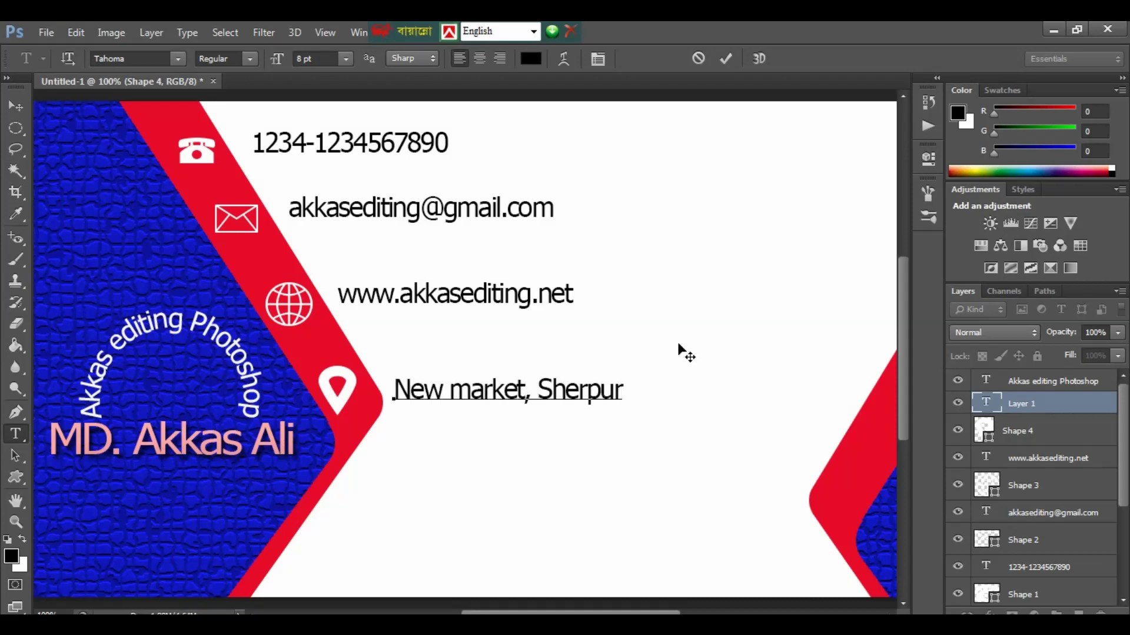
{"action": "type", "text": "-2100. Bangla"}
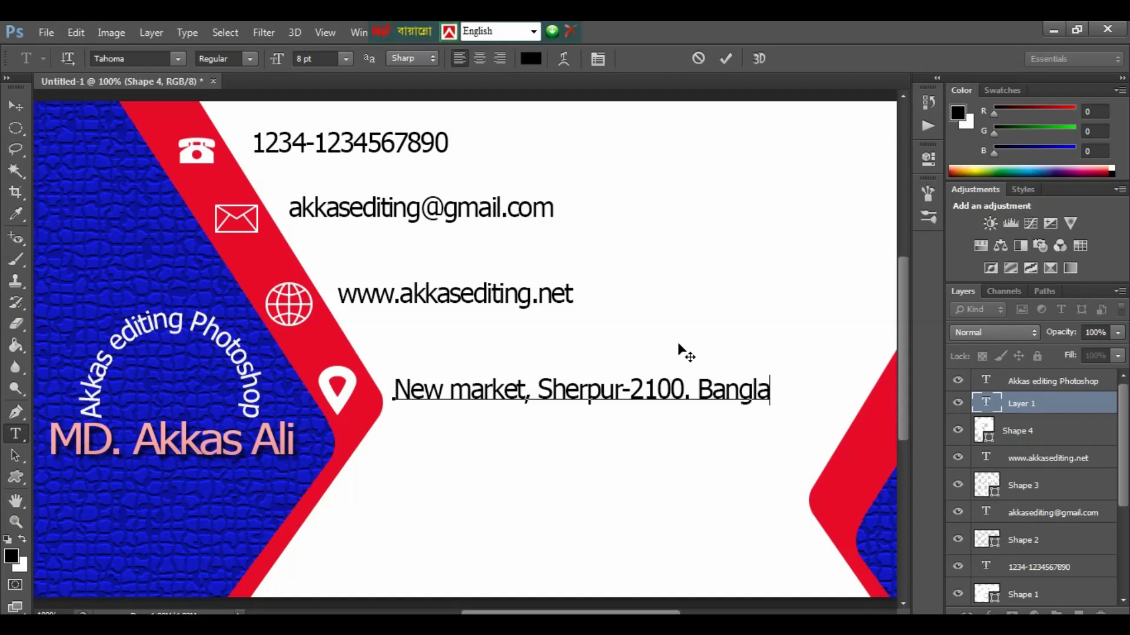
{"action": "type", "text": "desh"}
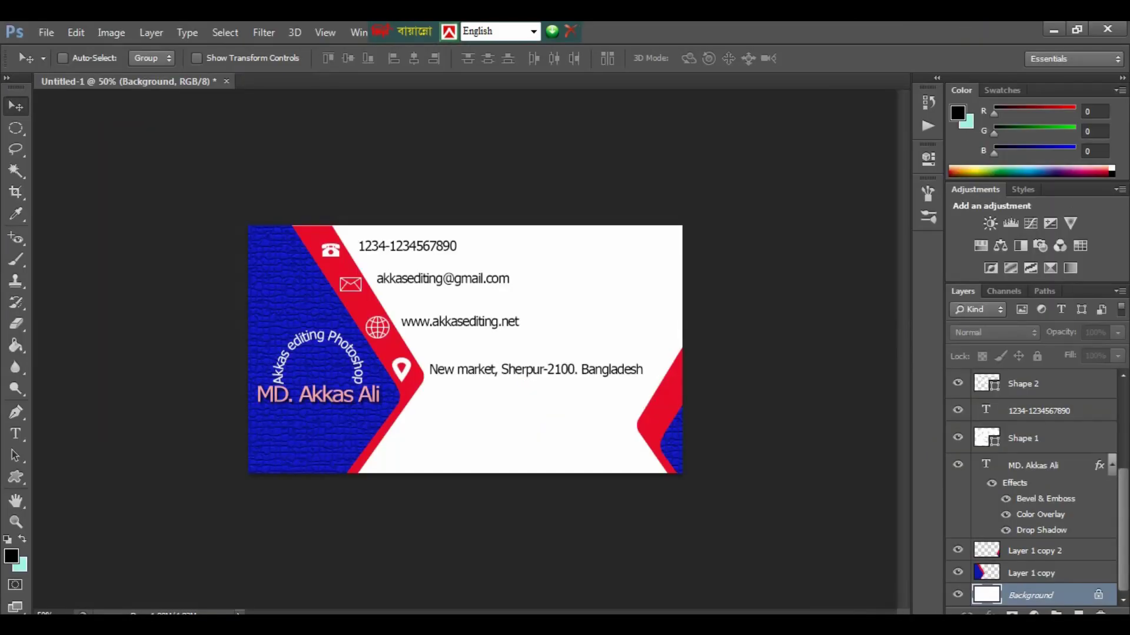
Fill the card's background with the aqua colour #43edd7.
{"action": "left_click", "coordinate": [24, 566]}
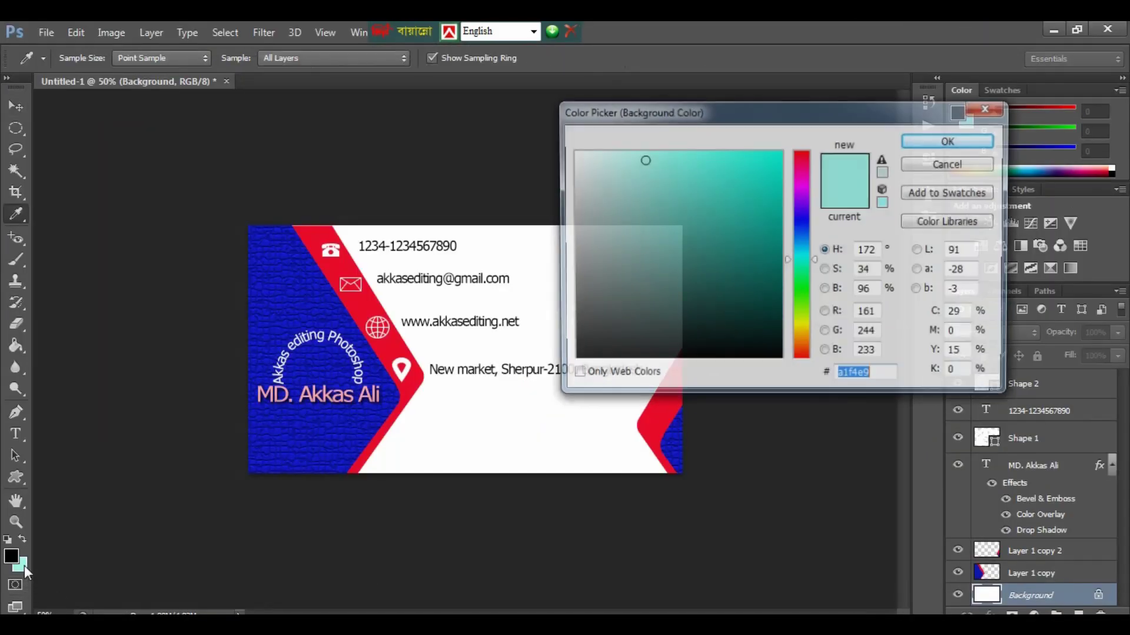
{"action": "left_click", "coordinate": [720, 165]}
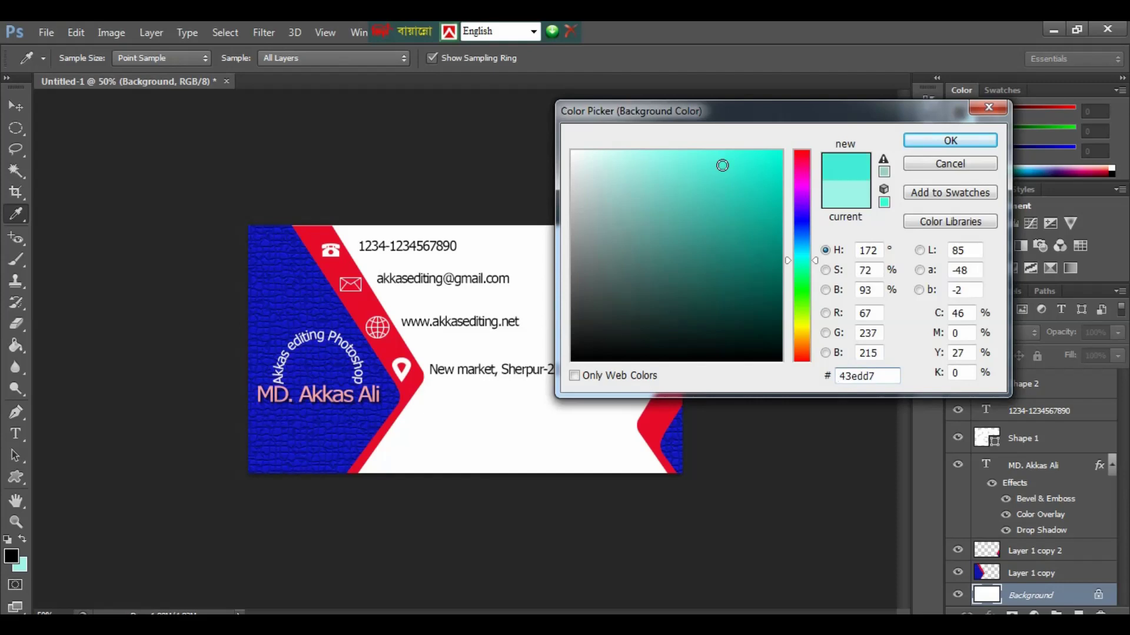
{"action": "left_click", "coordinate": [945, 140]}
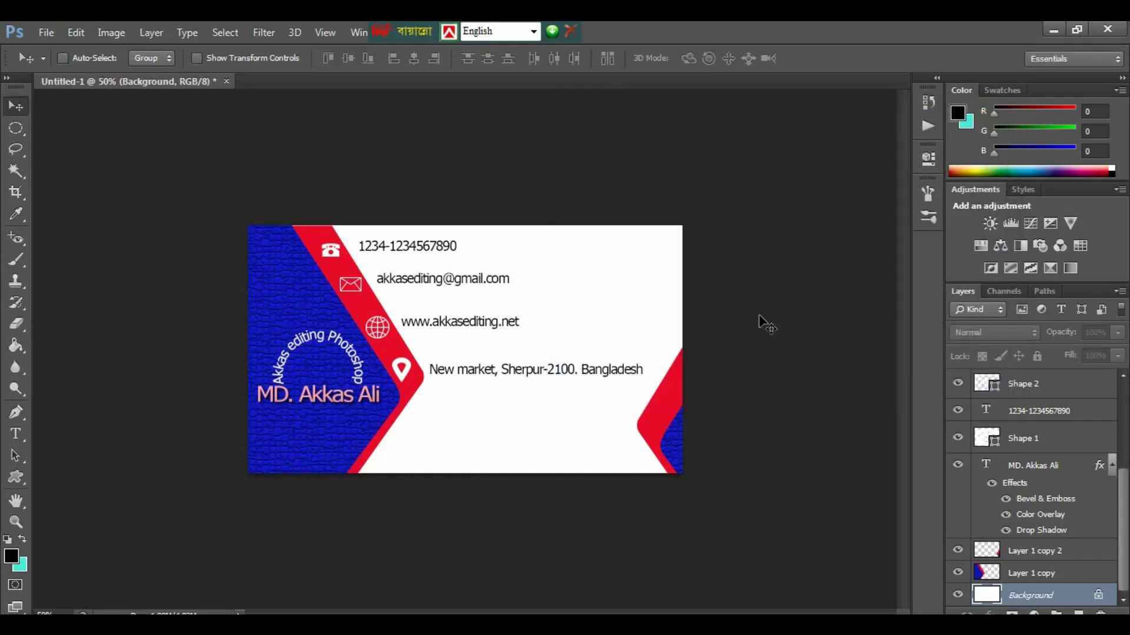
{"action": "key", "text": "ctrl+BackSpace"}
{"action": "key", "text": "ctrl+plus"}
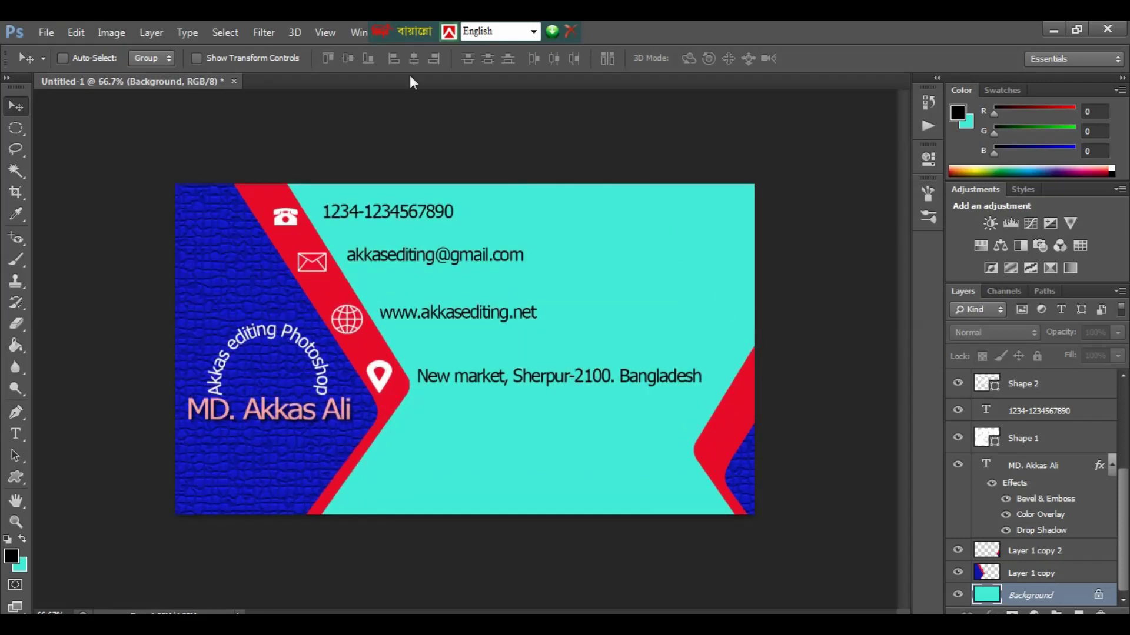
Apply the Filter Gallery's Mosaic Tiles texture to the aqua card background.
{"action": "left_click", "coordinate": [273, 29]}
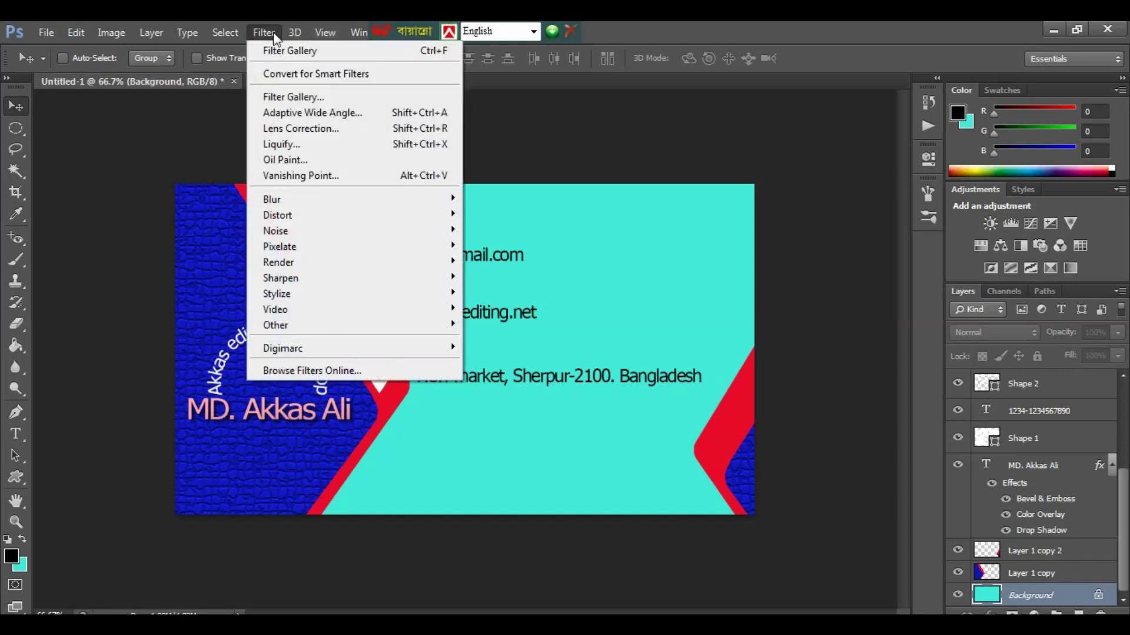
{"action": "left_click", "coordinate": [285, 97]}
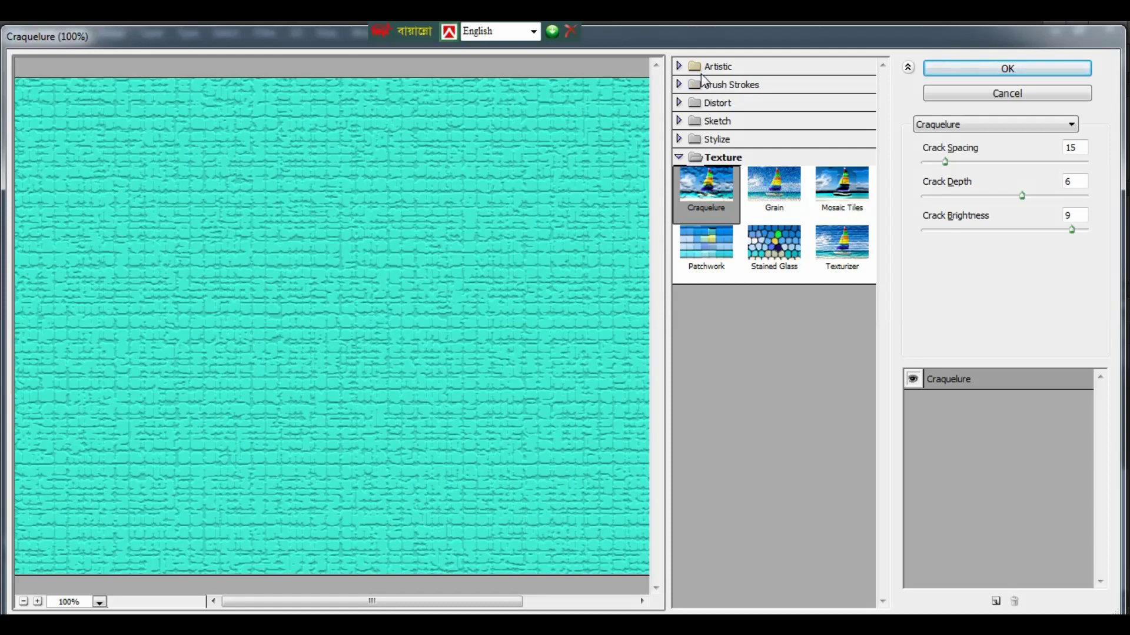
{"action": "left_click", "coordinate": [774, 247]}
{"action": "left_click", "coordinate": [706, 185]}
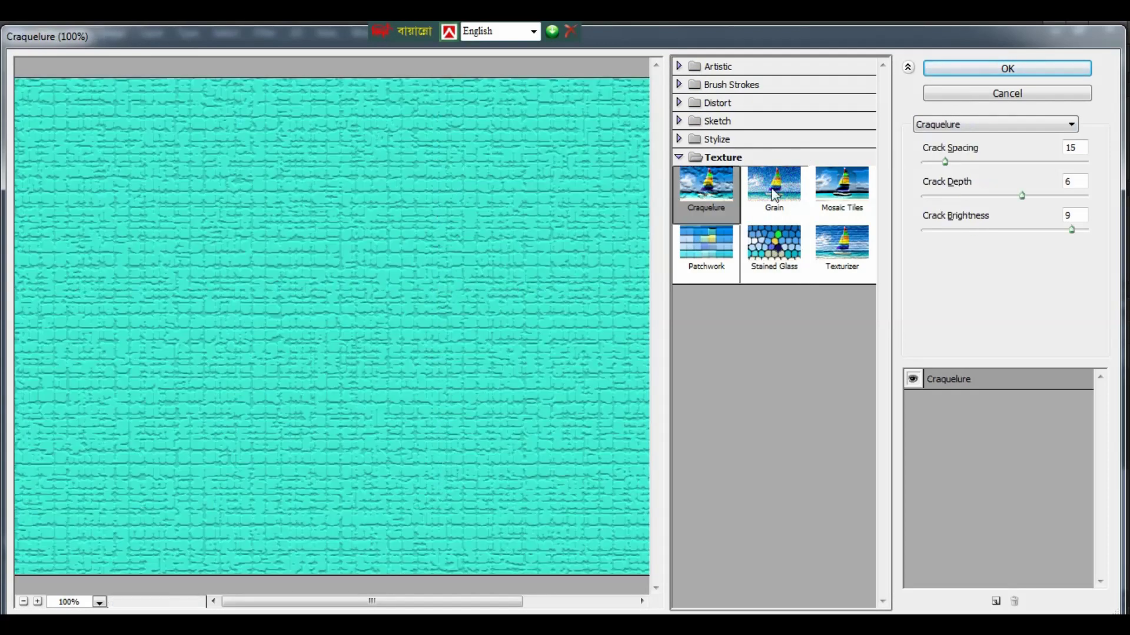
{"action": "left_click", "coordinate": [841, 244]}
{"action": "left_click", "coordinate": [842, 185]}
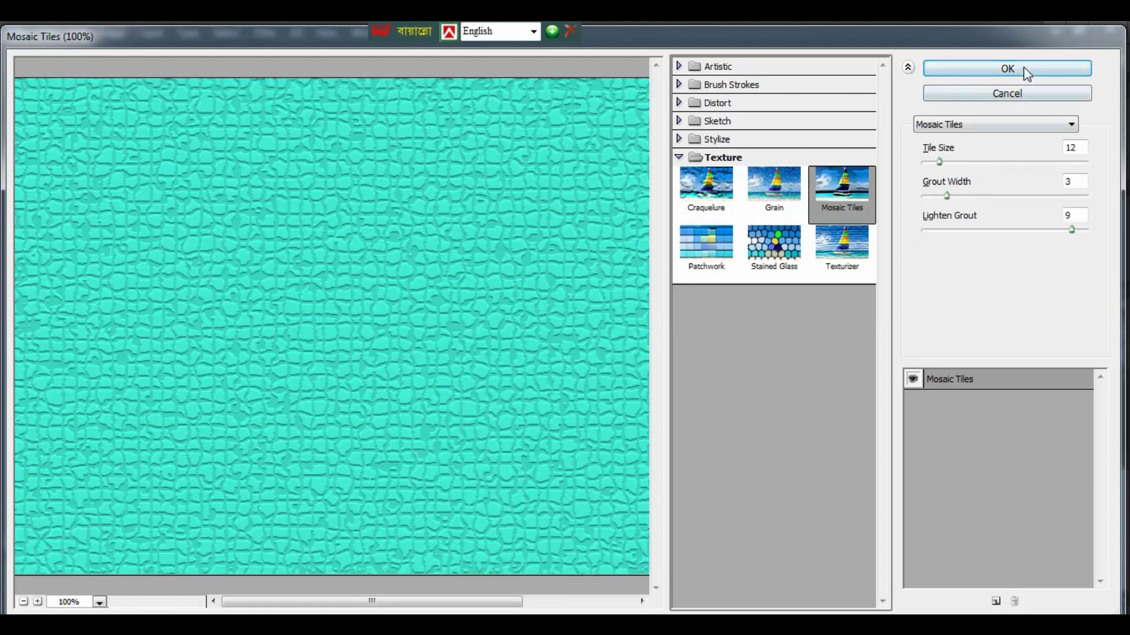
{"action": "left_click", "coordinate": [1022, 69]}
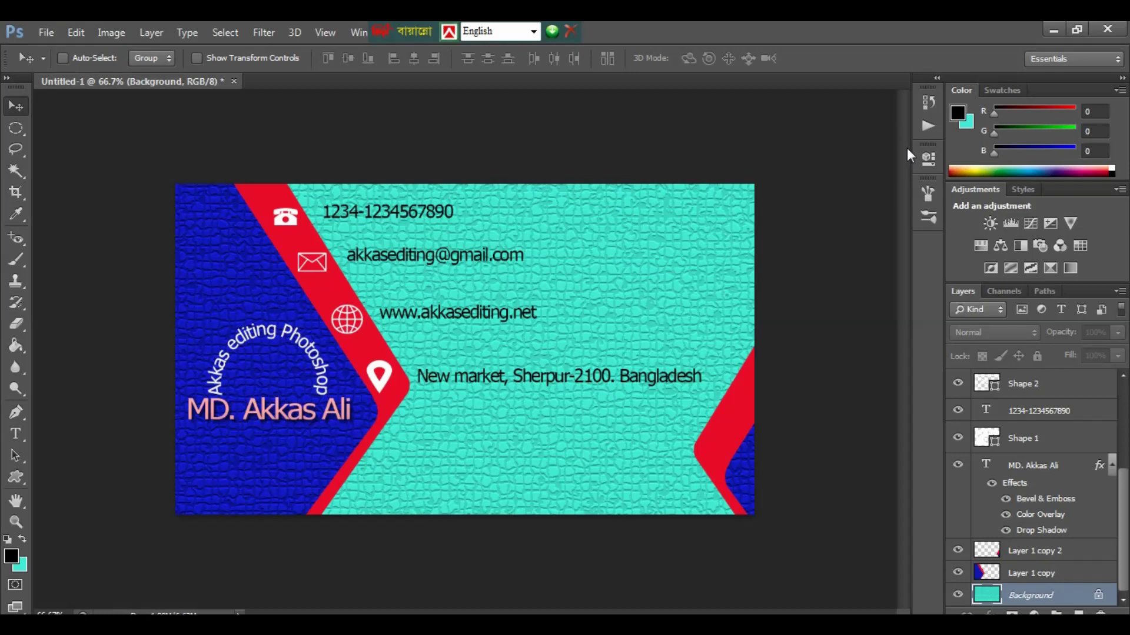
{"action": "key", "text": "ctrl+r"}
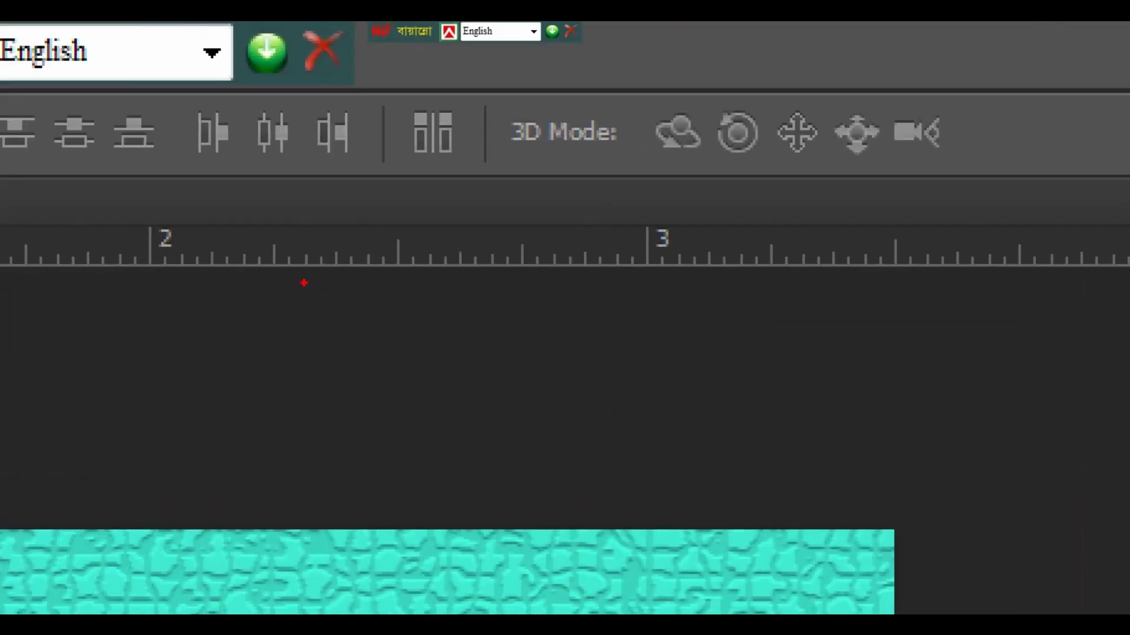
Drag guides from the rulers onto all four edges of the card.
{"action": "left_click_drag", "start_coordinate": [316, 248], "coordinate": [502, 303]}
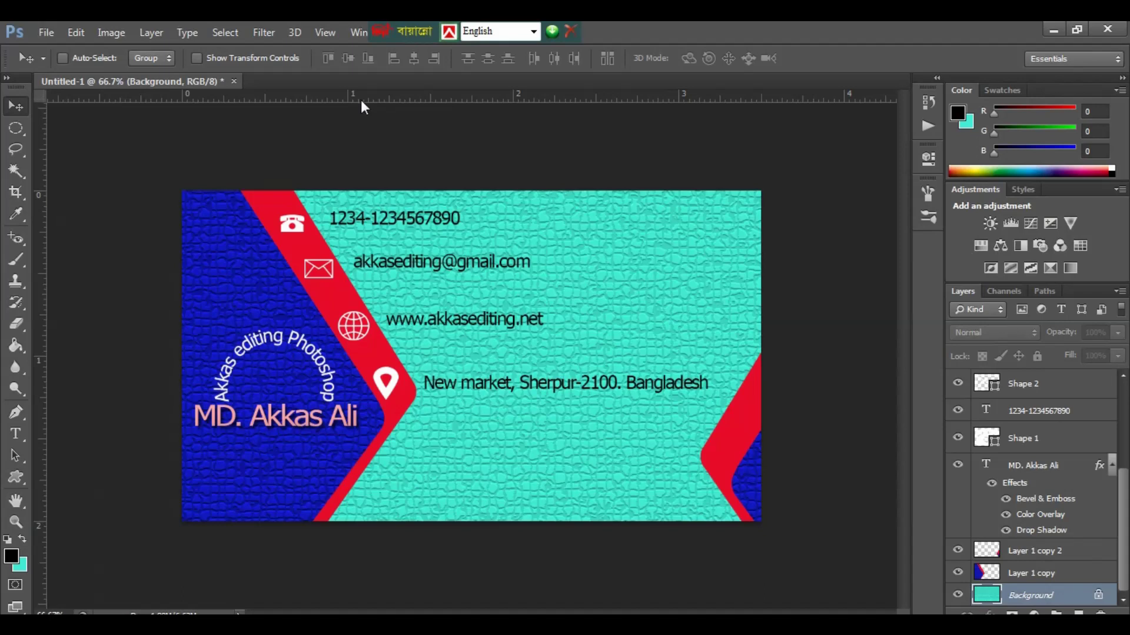
{"action": "left_click_drag", "start_coordinate": [362, 100], "coordinate": [362, 187]}
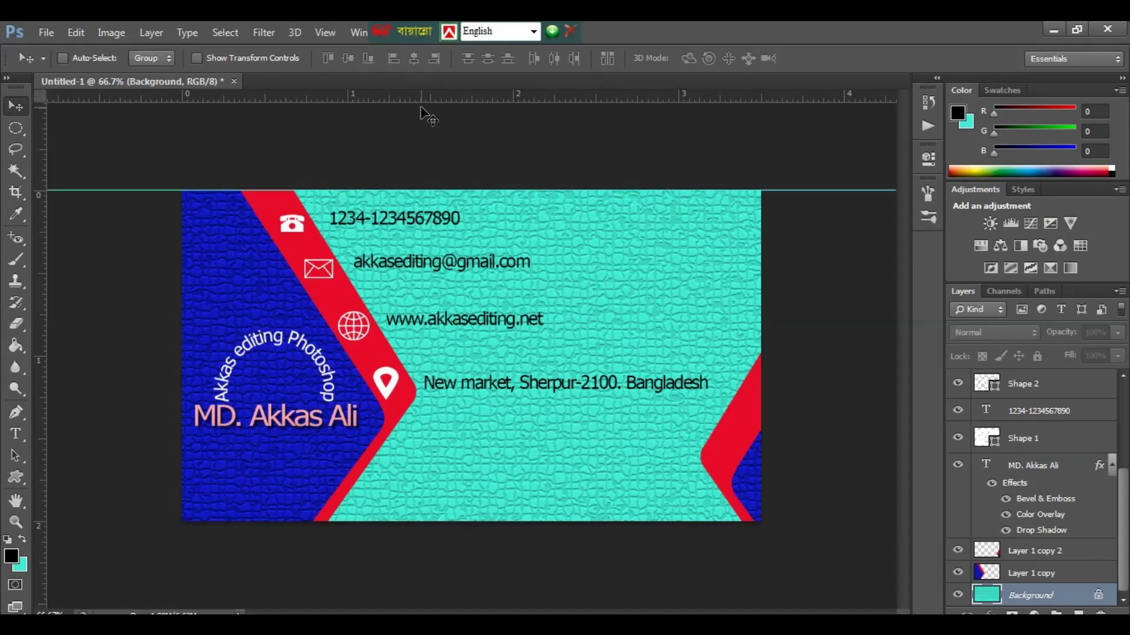
{"action": "left_click_drag", "start_coordinate": [420, 100], "coordinate": [420, 515]}
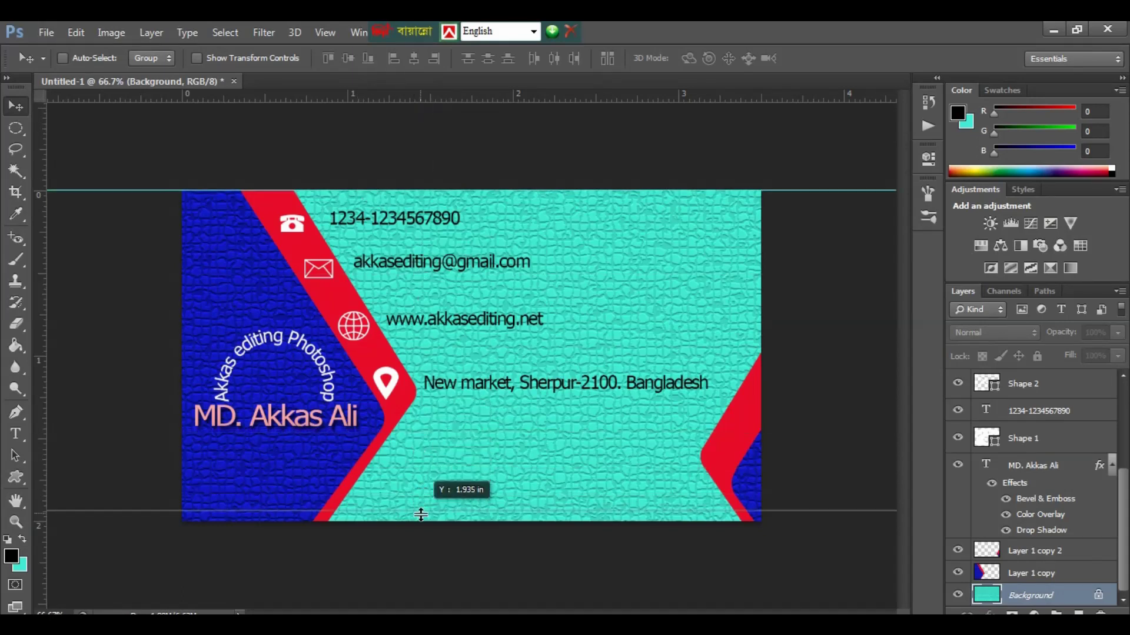
{"action": "left_click_drag", "start_coordinate": [420, 515], "coordinate": [420, 520]}
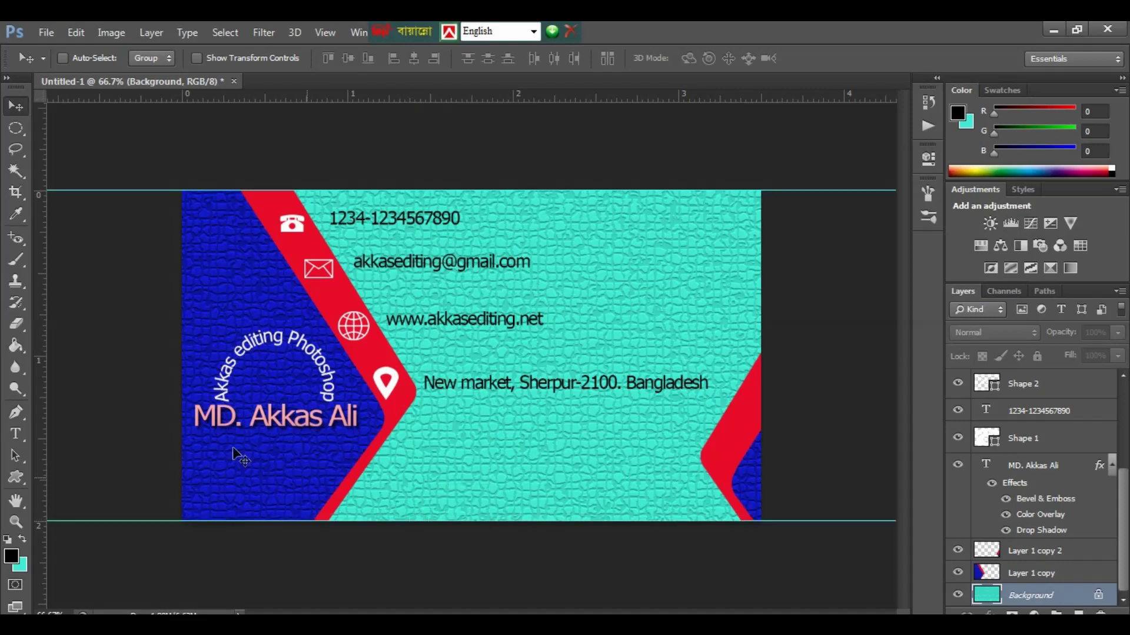
{"action": "left_click_drag", "start_coordinate": [48, 337], "coordinate": [182, 389]}
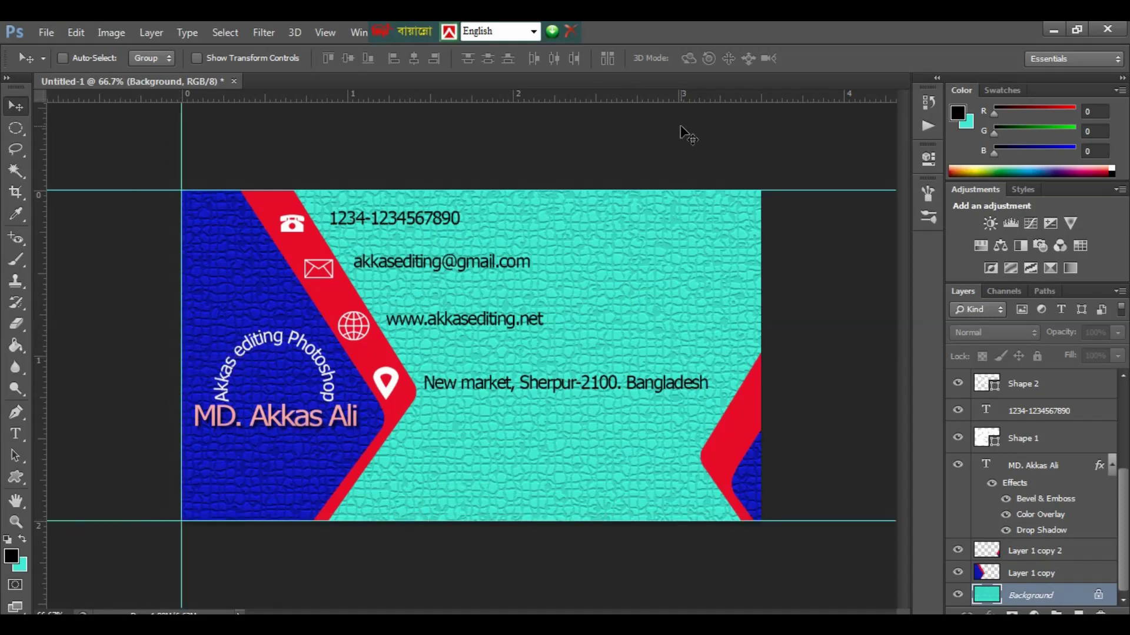
{"action": "left_click_drag", "start_coordinate": [47, 273], "coordinate": [765, 390]}
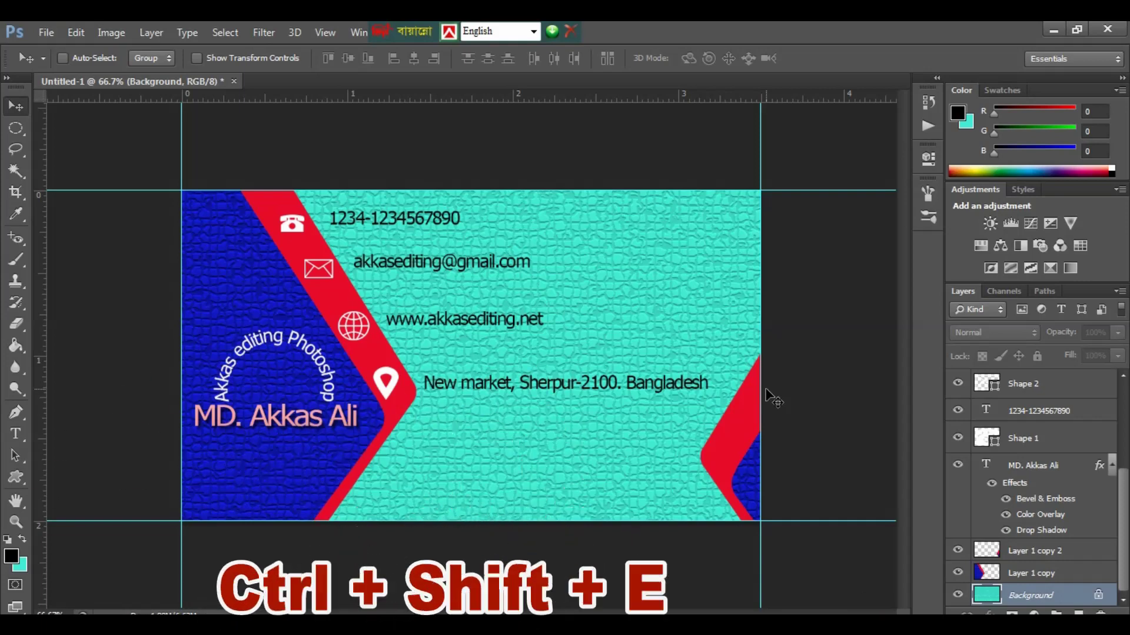
Flatten all layers and fit a circular selection into the card's top-left corner.
{"action": "key", "text": "ctrl+shift+e"}
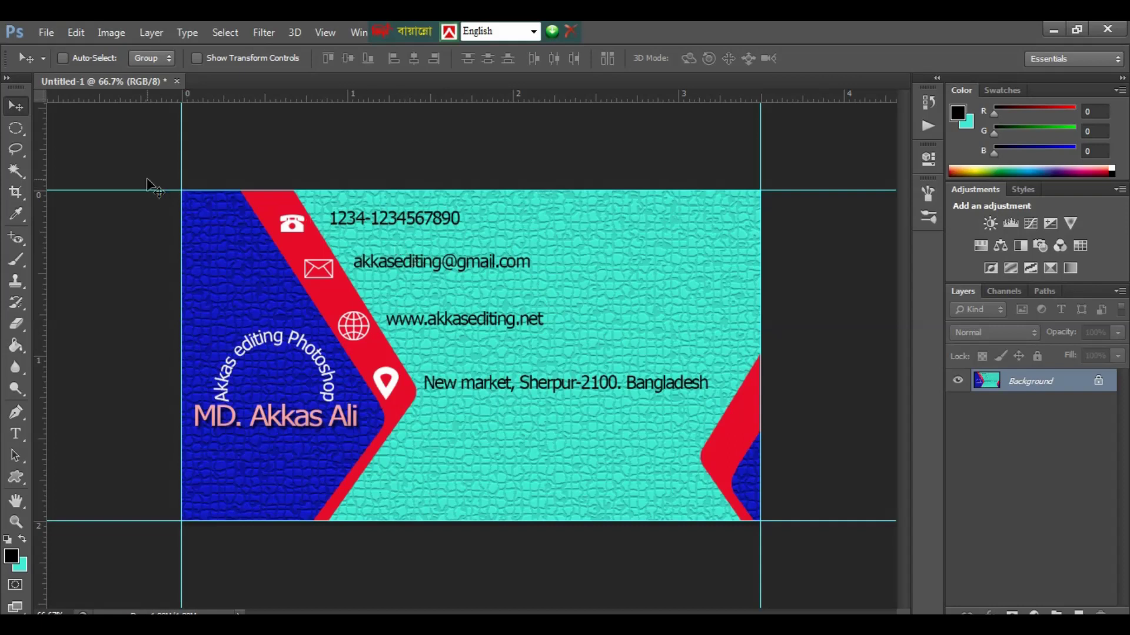
{"action": "left_click", "coordinate": [18, 127]}
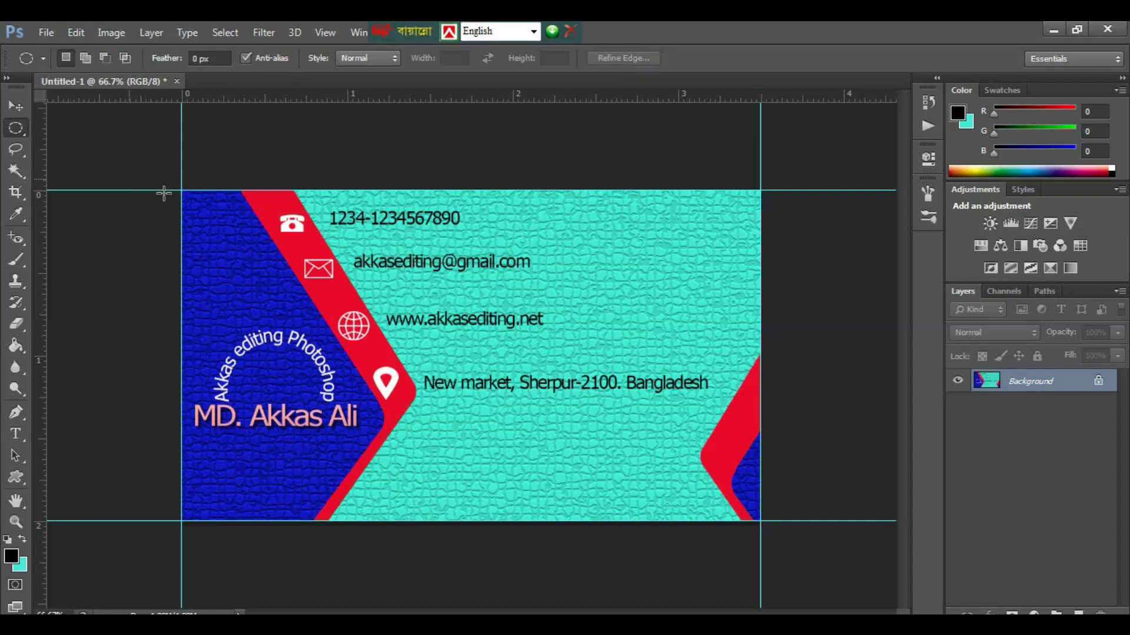
{"action": "left_click_drag", "start_coordinate": [204, 210], "coordinate": [257, 261]}
{"action": "key", "text": "ctrl+plus"}
{"action": "key", "text": "ctrl+plus"}
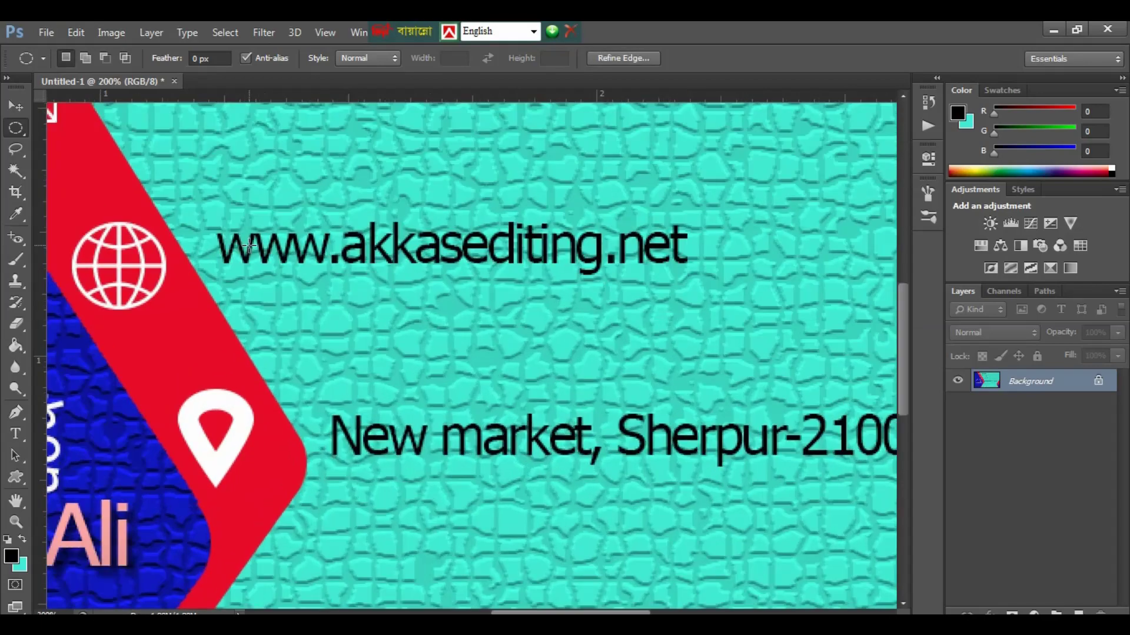
{"action": "left_click_drag", "start_coordinate": [130, 215], "coordinate": [260, 303]}
{"action": "mouse_move", "coordinate": [93, 201]}
{"action": "left_mouse_down"}
{"action": "mouse_move", "coordinate": [194, 290]}
{"action": "mouse_move", "coordinate": [374, 325]}
{"action": "mouse_move", "coordinate": [457, 231]}
{"action": "left_mouse_up"}
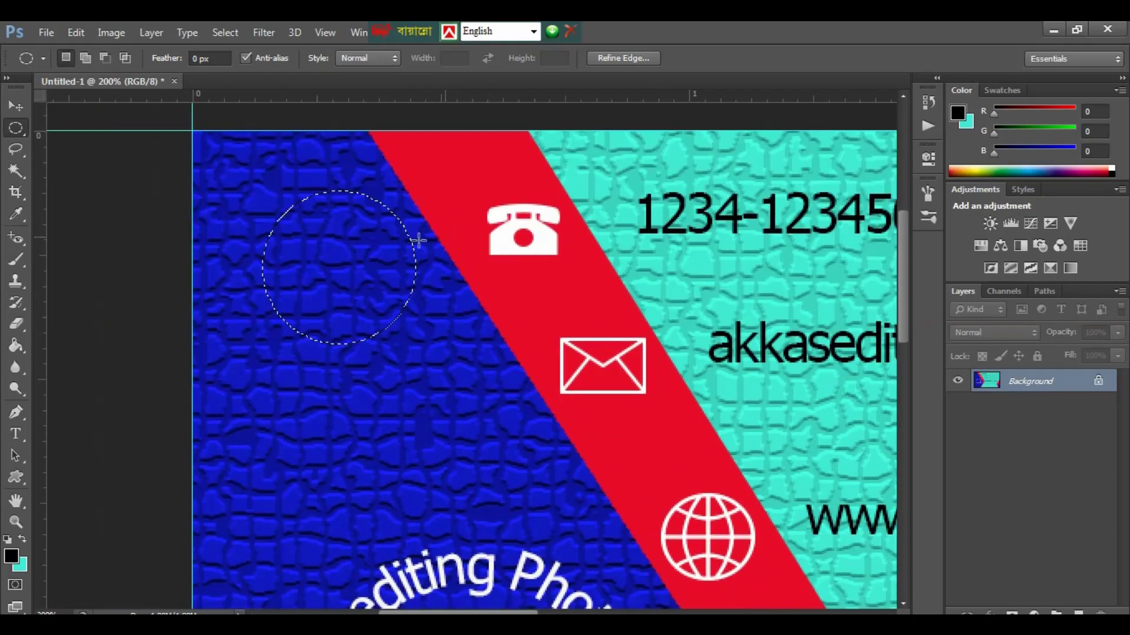
{"action": "left_click_drag", "start_coordinate": [363, 241], "coordinate": [286, 187]}
Unlock the background as Layer 0 and erase the top-left corner outside the circle.
{"action": "left_click", "coordinate": [24, 323]}
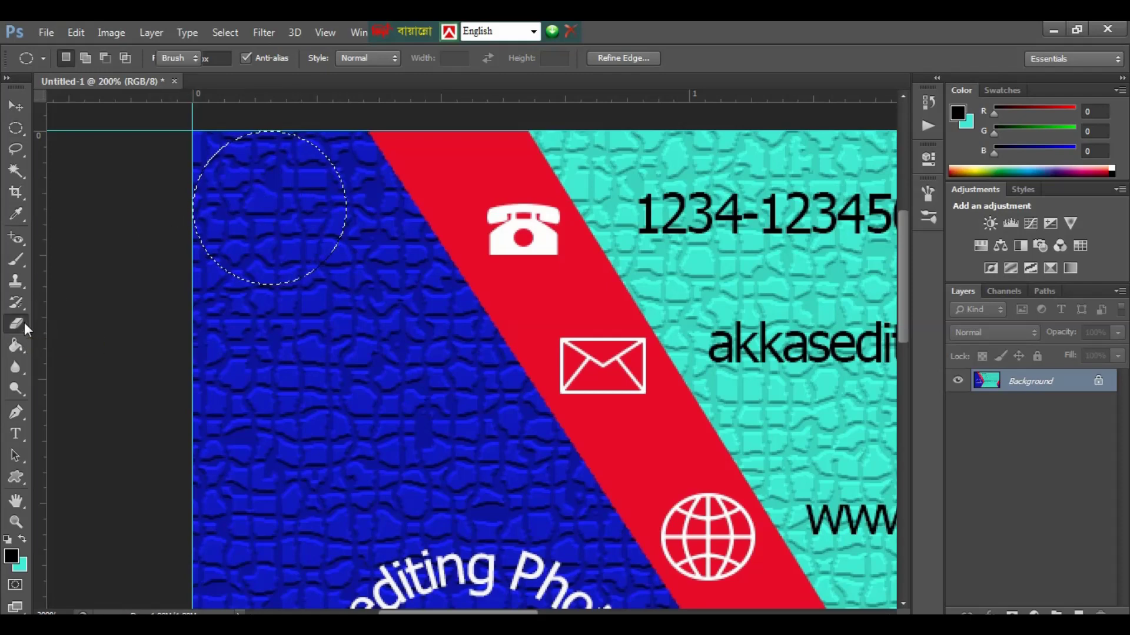
{"action": "double_click", "coordinate": [1059, 388]}
{"action": "left_click", "coordinate": [701, 210]}
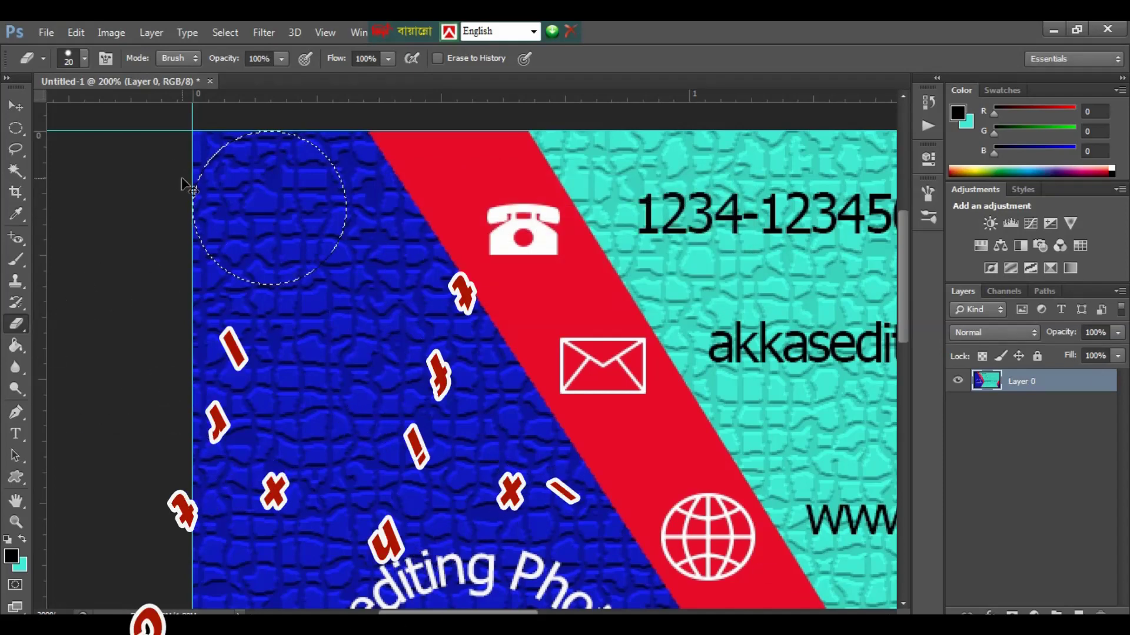
{"action": "key", "text": "ctrl+shift+i"}
{"action": "key", "text": "ctrl+shift+i"}
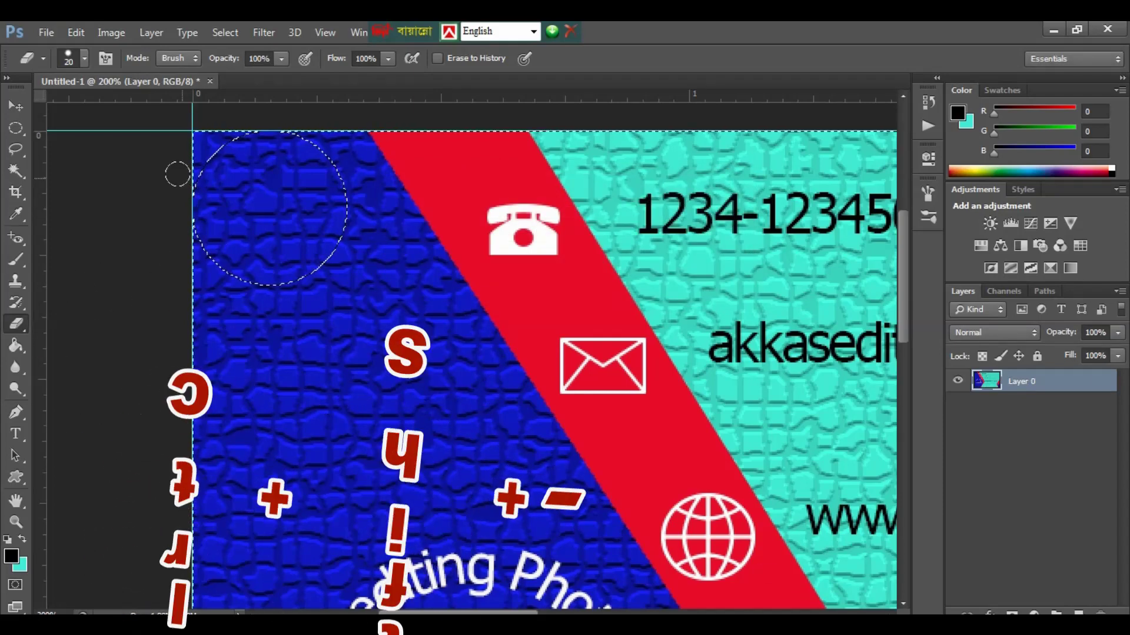
{"action": "left_click_drag", "start_coordinate": [230, 133], "coordinate": [174, 177]}
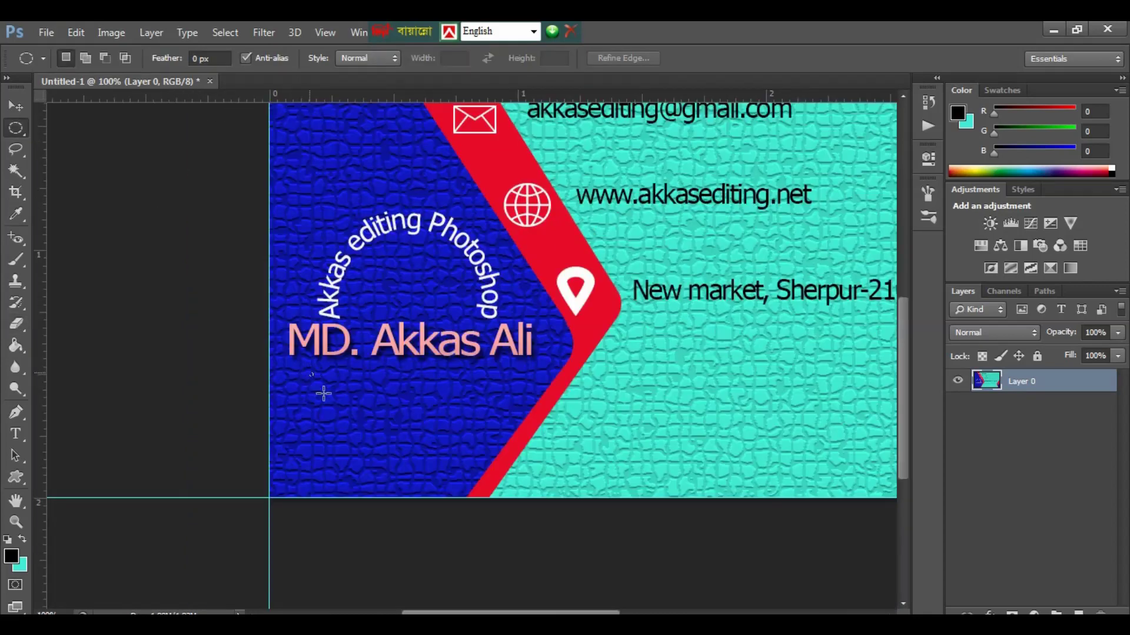
{"action": "mouse_move", "coordinate": [311, 373]}
{"action": "left_mouse_down"}
{"action": "mouse_move", "coordinate": [390, 448]}
{"action": "mouse_move", "coordinate": [324, 460]}
{"action": "left_mouse_up"}
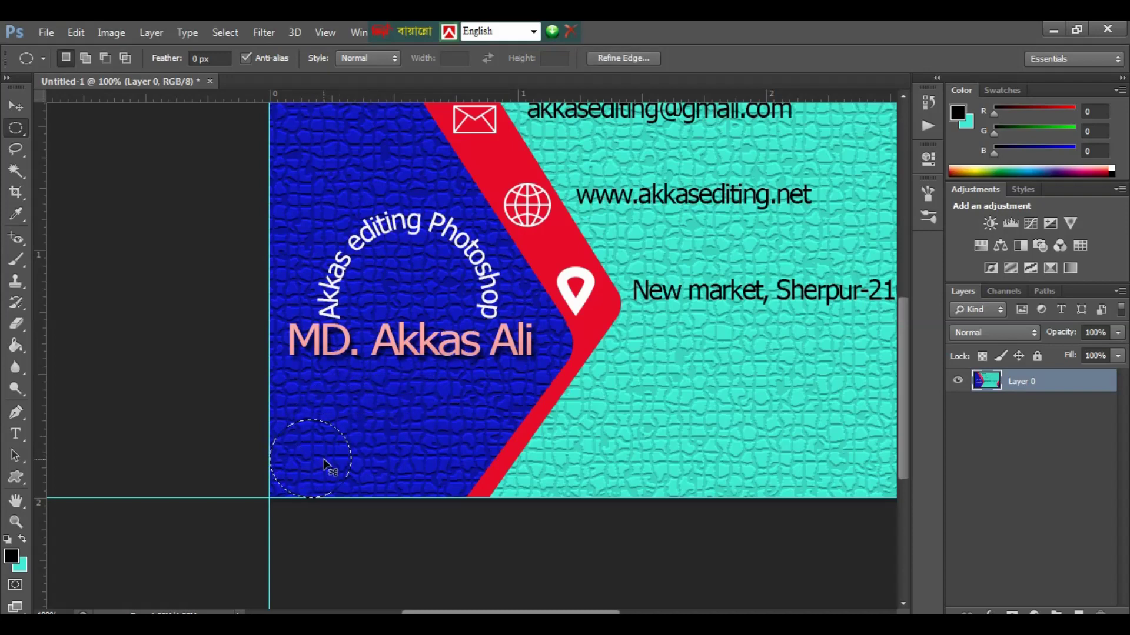
Invert the bottom-left circle selection and erase the corner outside it.
{"action": "key", "text": "ctrl+shift+i"}
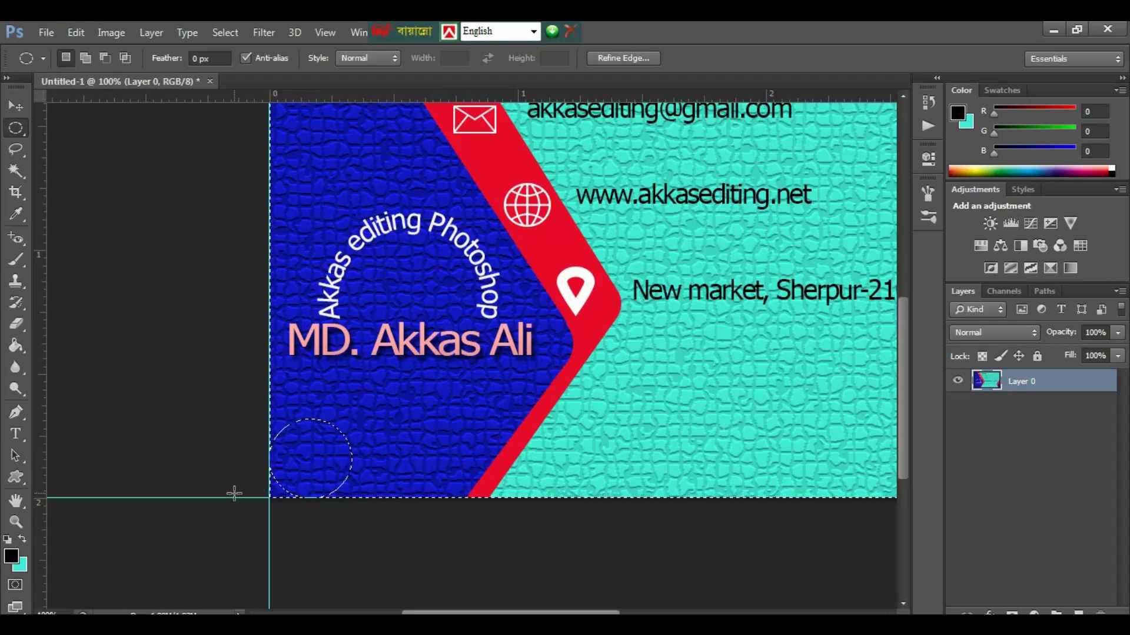
{"action": "left_click", "coordinate": [16, 326]}
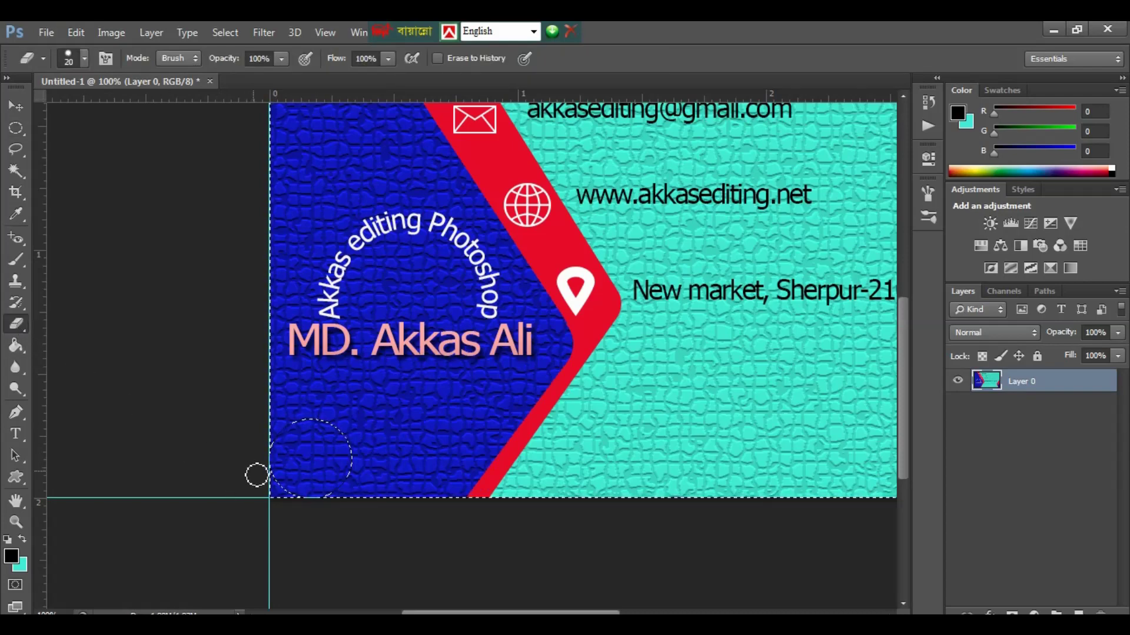
{"action": "left_click_drag", "start_coordinate": [259, 471], "coordinate": [276, 488]}
Remove both horizontal guides by dragging them back into the ruler.
{"action": "key", "text": "v"}
{"action": "key", "text": "ctrl+minus"}
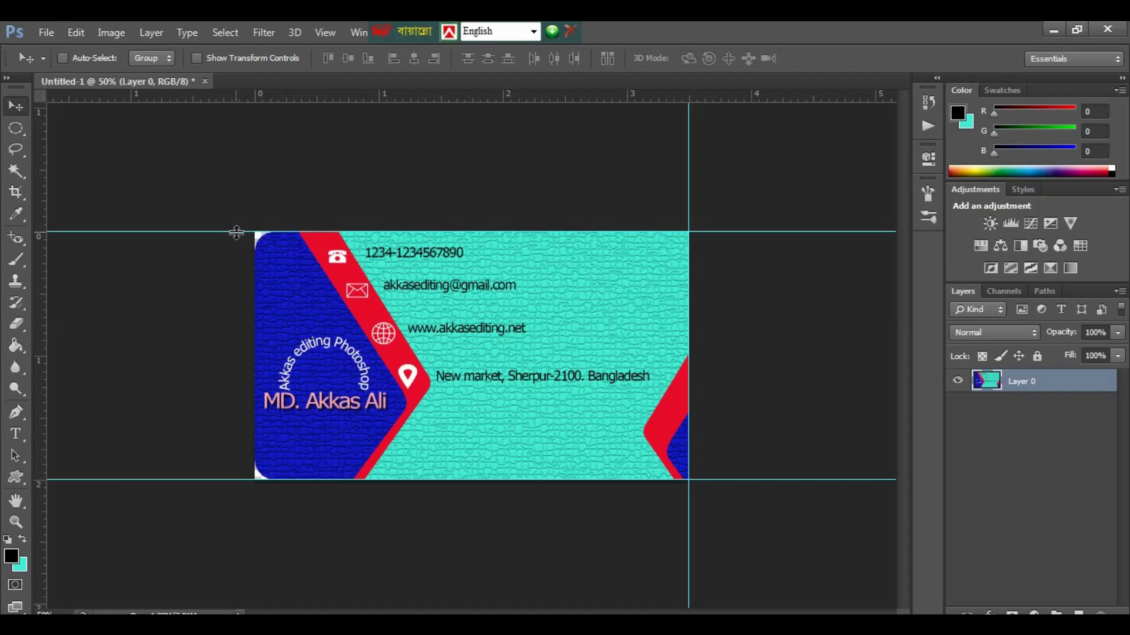
{"action": "left_click_drag", "start_coordinate": [236, 233], "coordinate": [294, 36]}
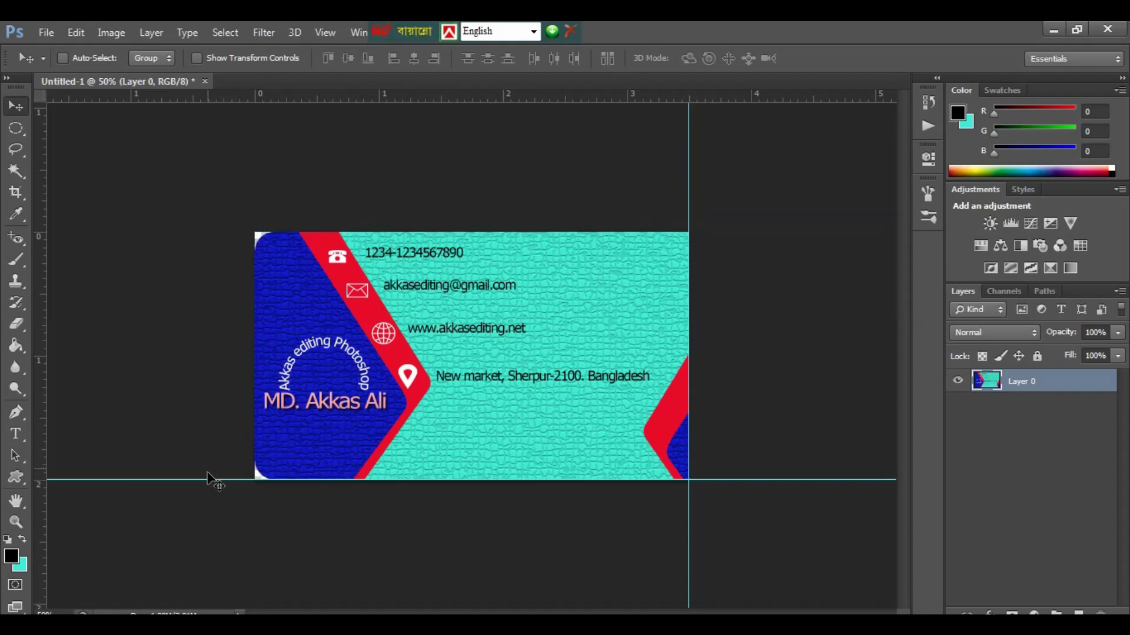
{"action": "left_click_drag", "start_coordinate": [209, 480], "coordinate": [308, 45]}
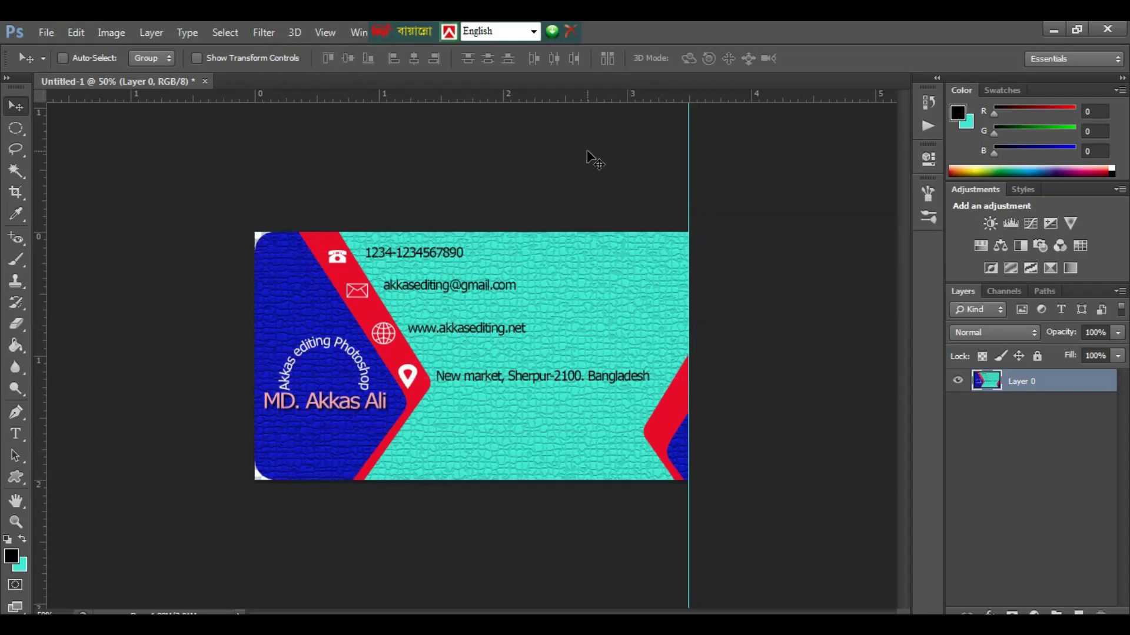
{"action": "key", "text": "ctrl+plus"}
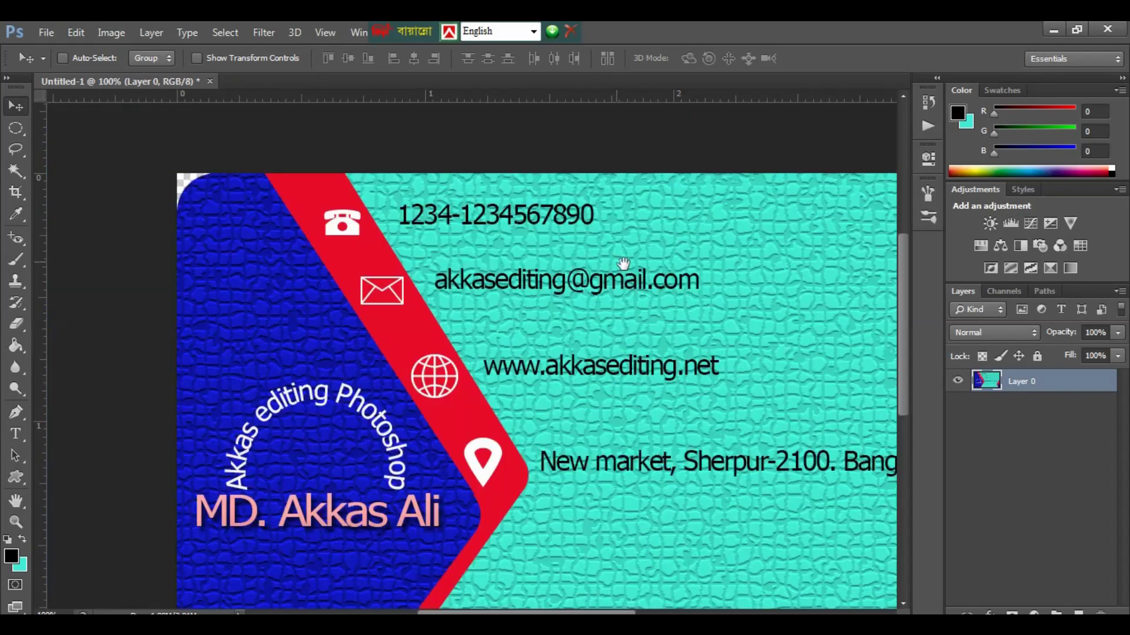
{"action": "left_click_drag", "start_coordinate": [447, 185], "coordinate": [635, 274]}
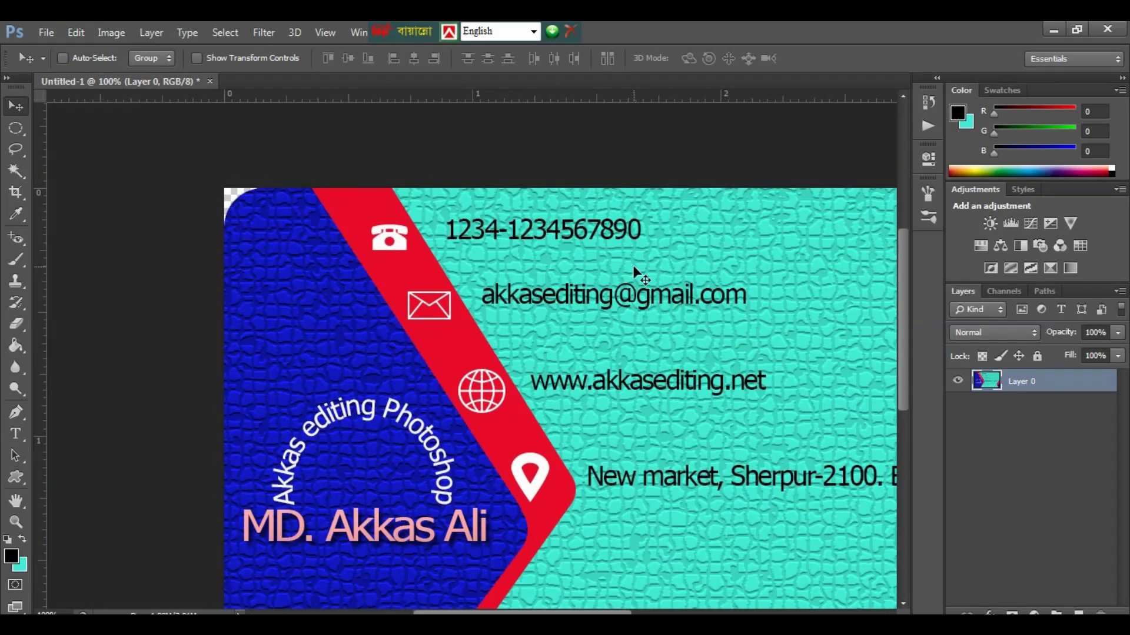